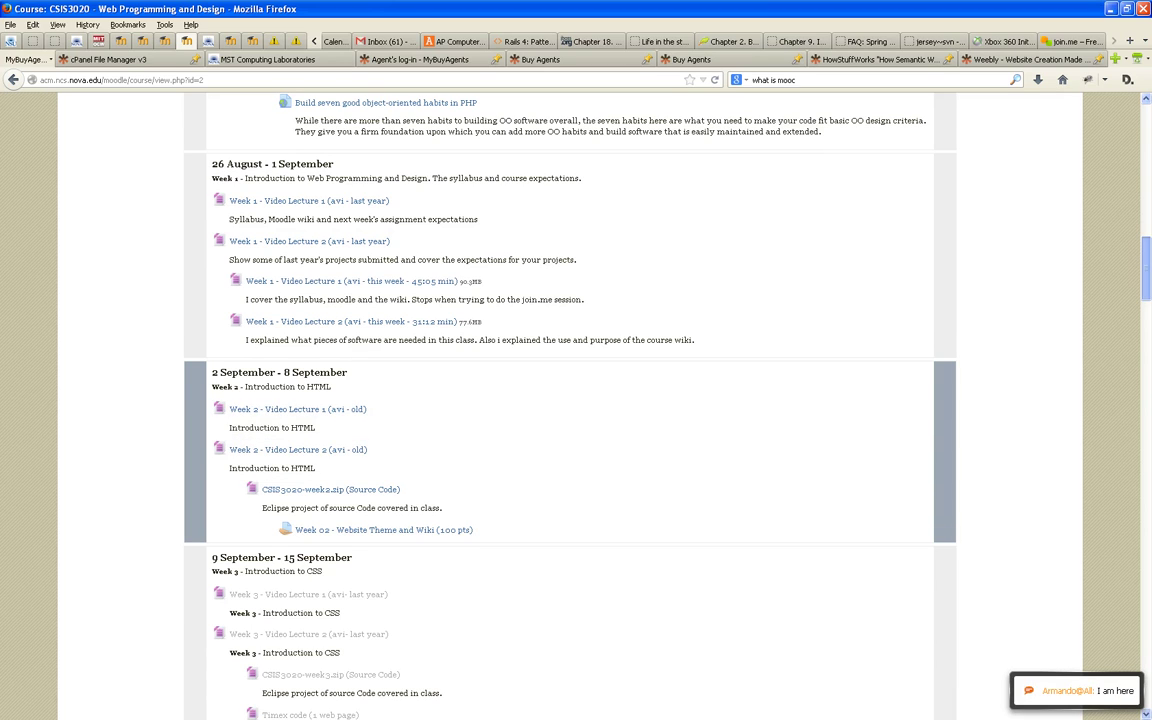
# Switch to Windows Explorer and check the file properties of the "eclipse for web" shortcut's program for its install location.
pyautogui.scroll(-3, 570, 288)
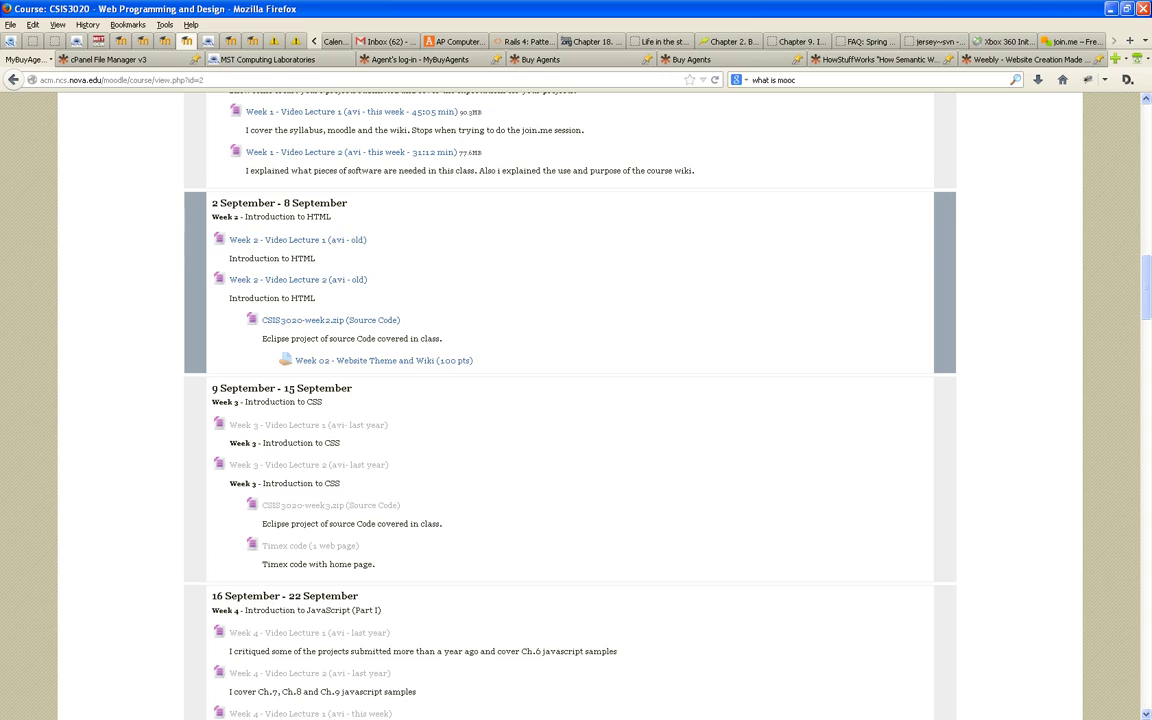
pyautogui.hotkey('alt', 'Tab')
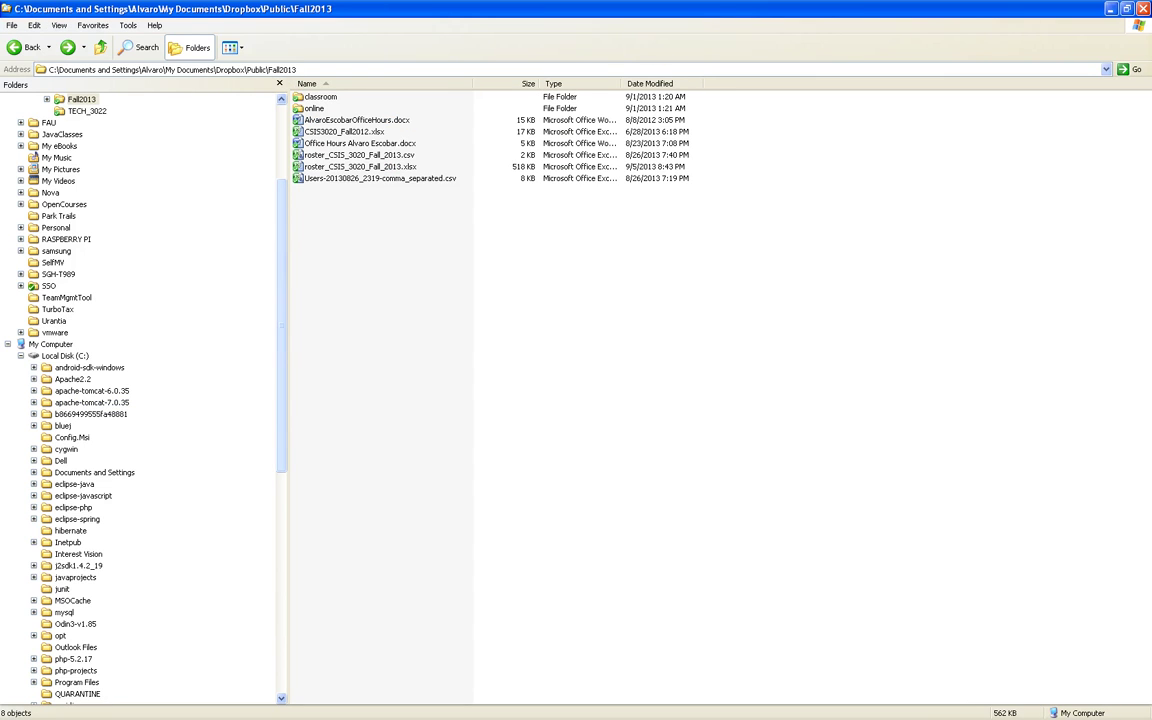
pyautogui.scroll(-4, 90, 288)
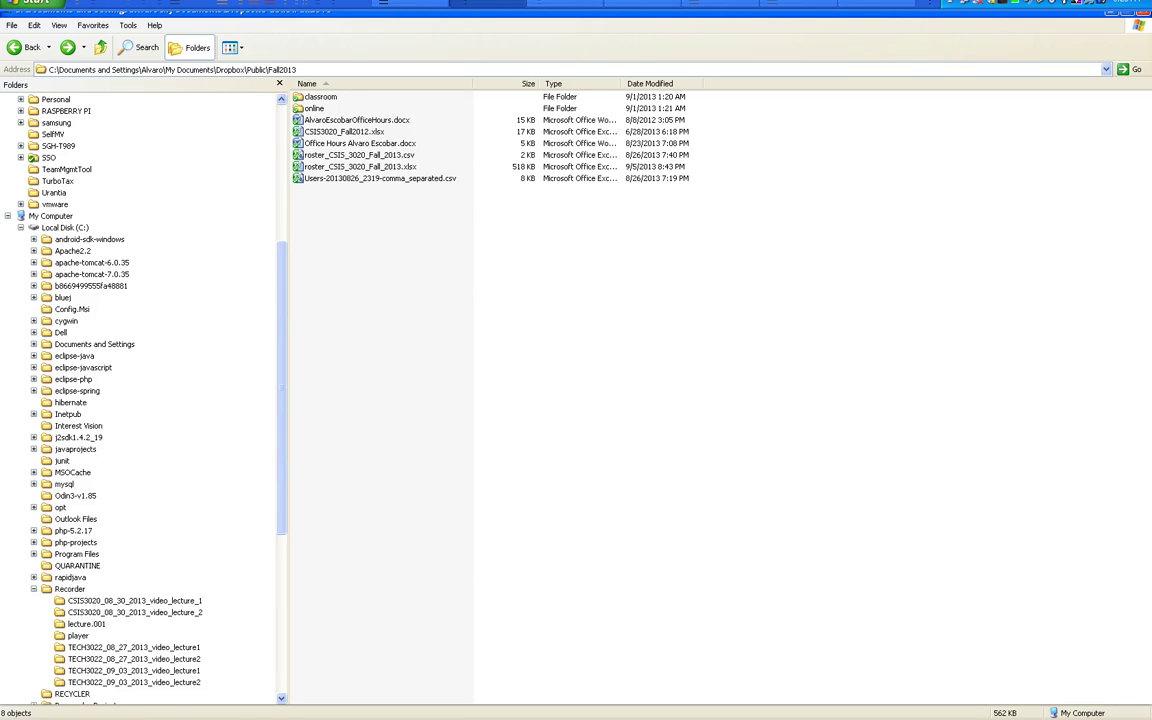
pyautogui.click(36, 10)
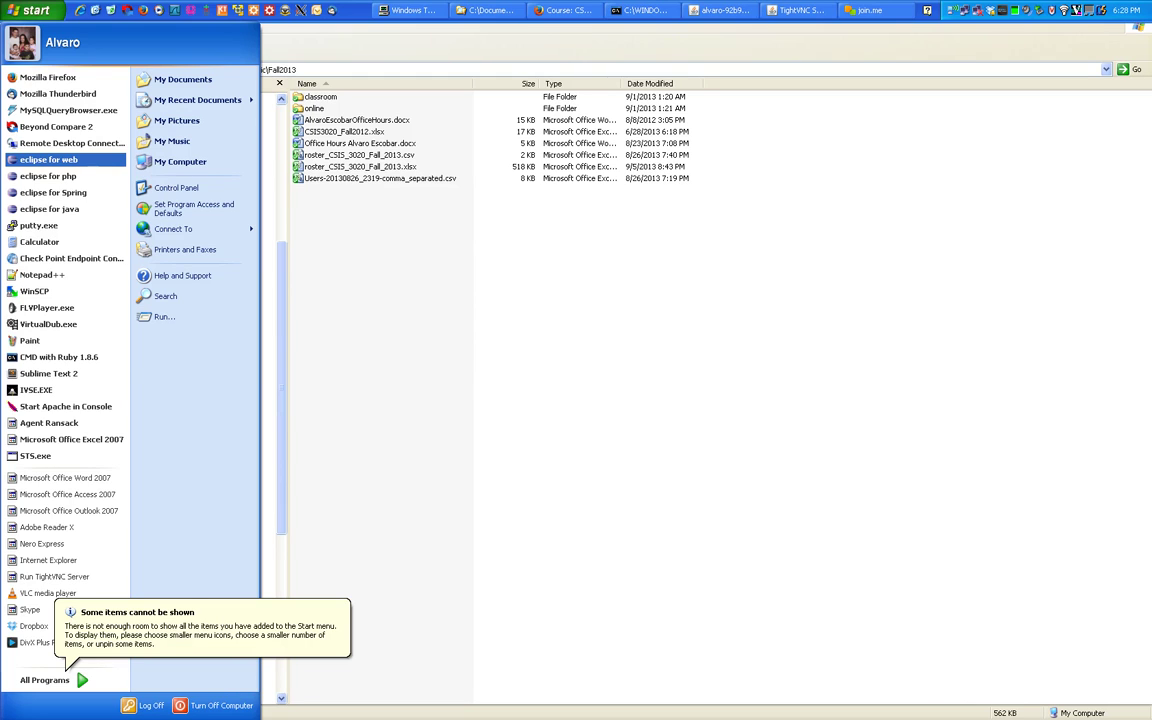
pyautogui.hotkey('shift', 'F10')
pyautogui.press('Up')
pyautogui.press('Return')
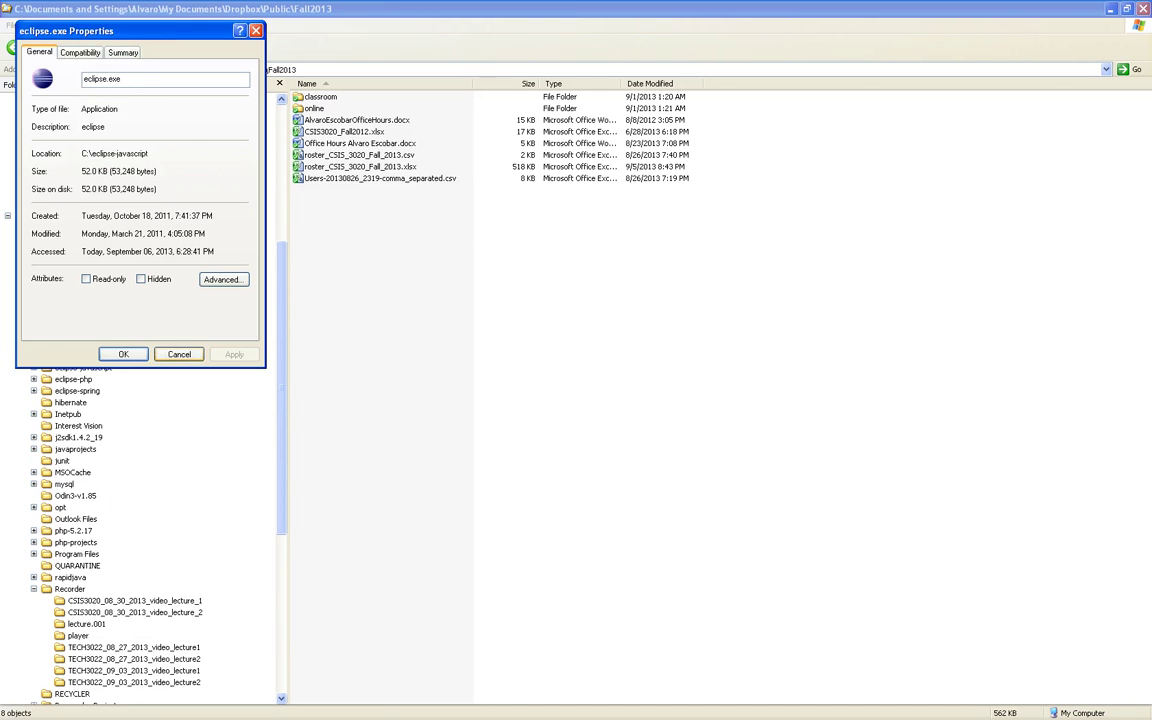
pyautogui.click(179, 354)
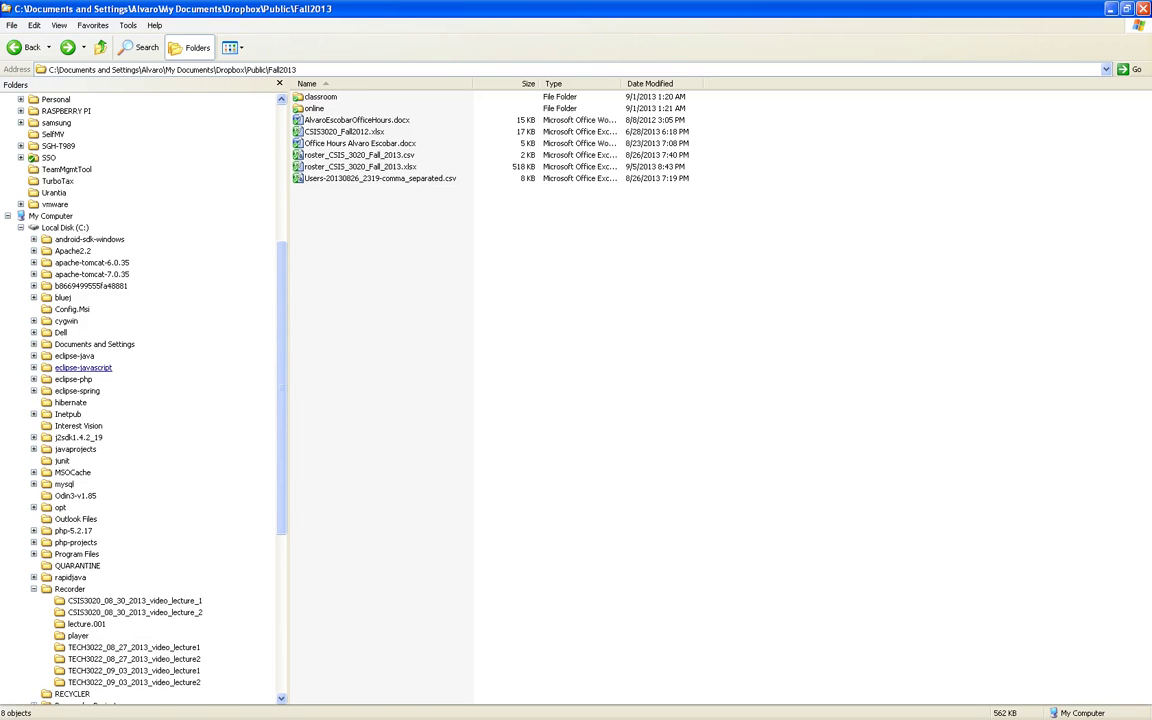
# Delete the eclipse-javascript folder from the C: drive, sending its contents to the Recycle Bin.
pyautogui.click(83, 367)
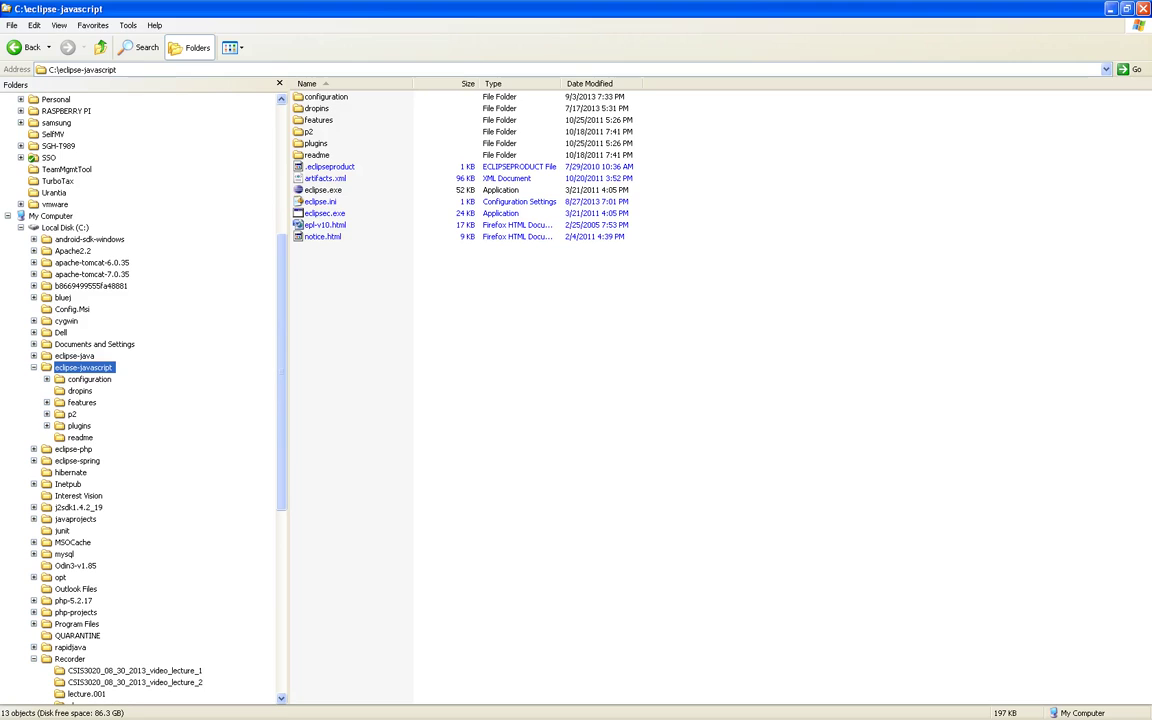
pyautogui.press('Delete')
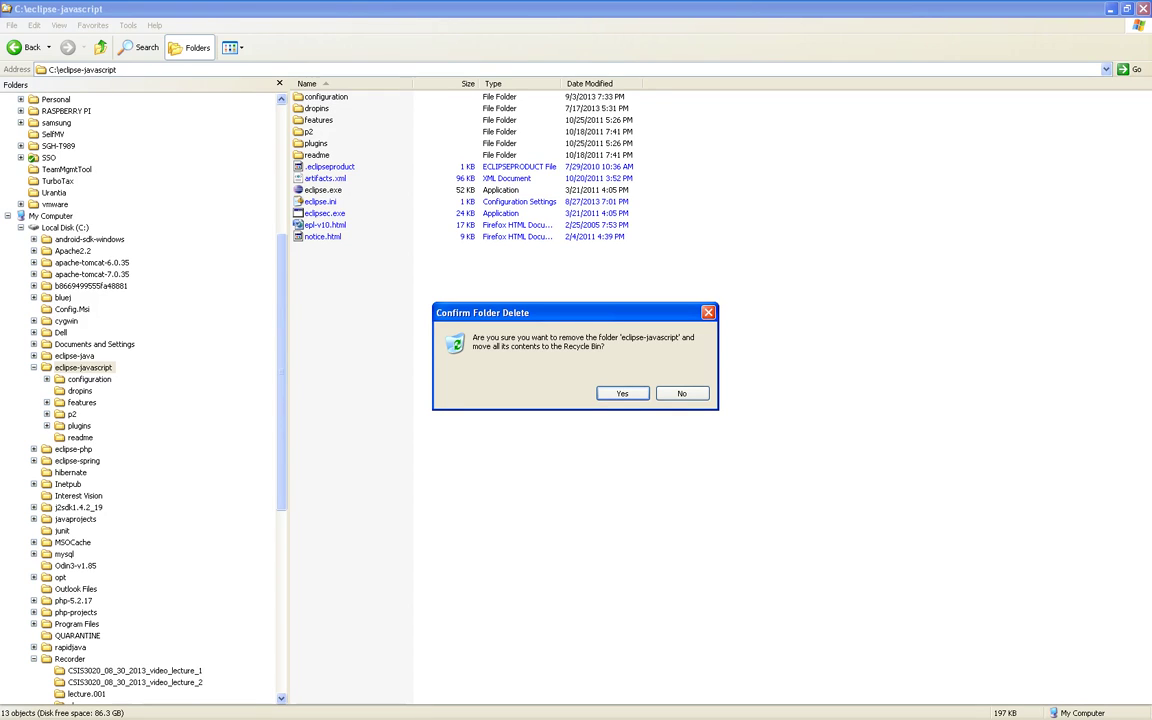
pyautogui.press('Return')
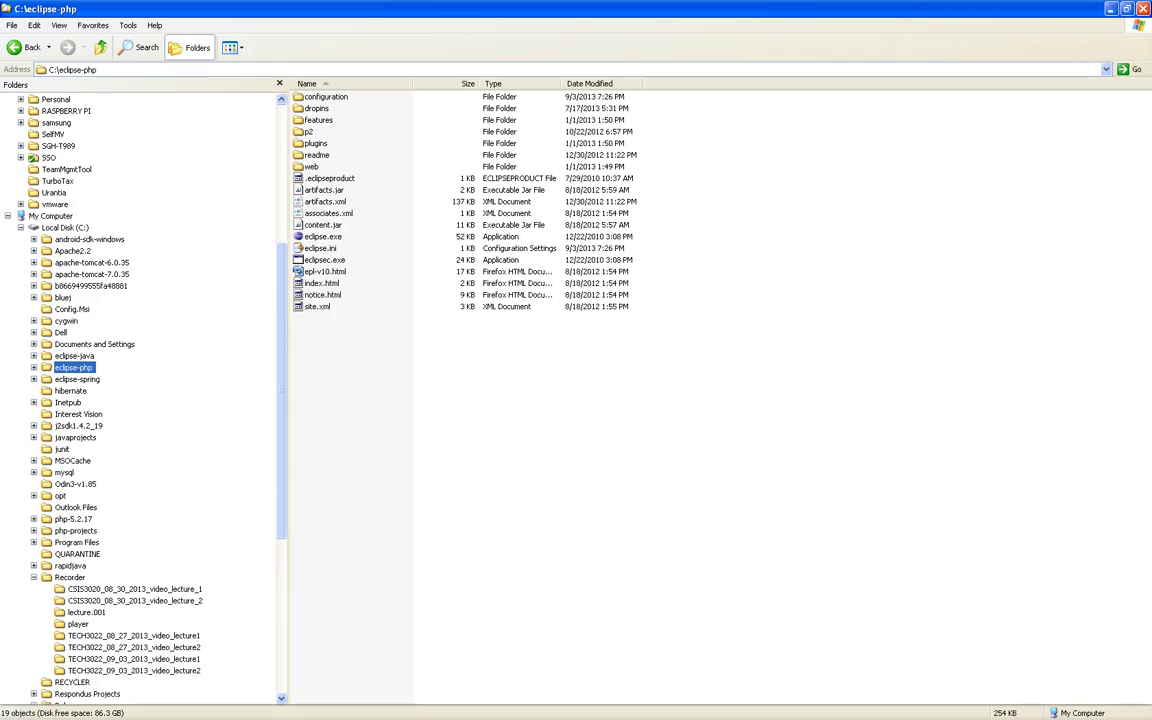
# Switch to the CSIS3020 course page in Firefox and open the "Eclipse for PHP Developers (URL)" link among its Websites resources.
pyautogui.hotkey('alt', 'Tab')
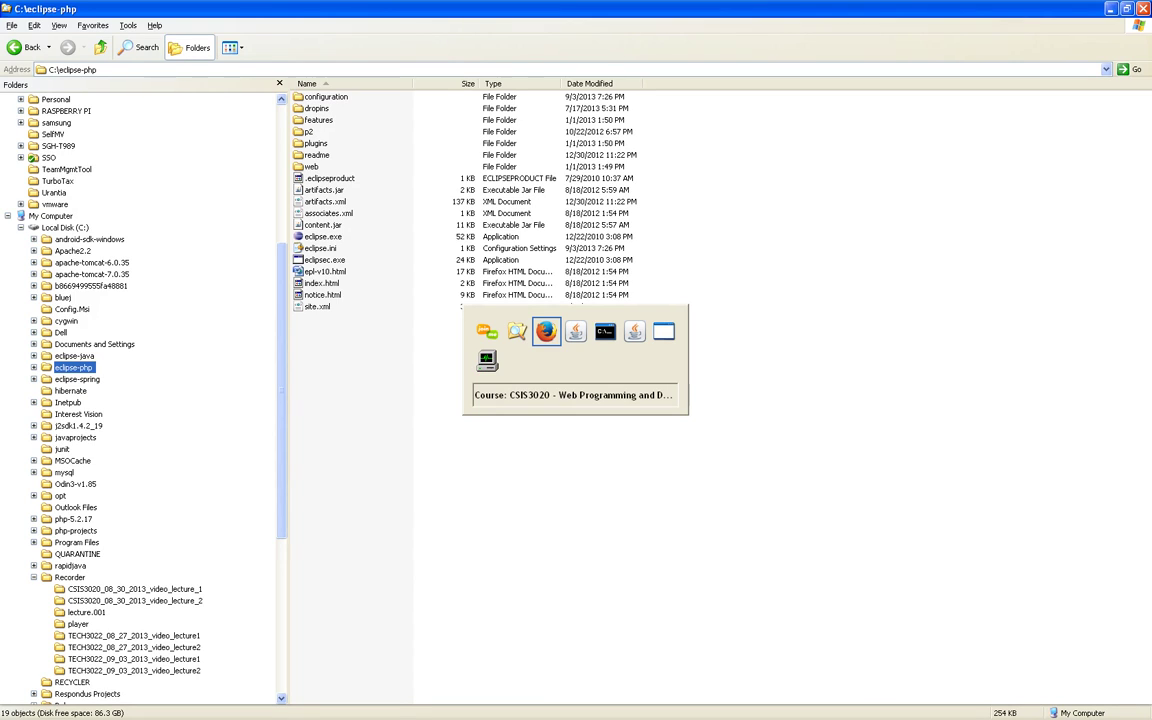
pyautogui.hotkey('alt', 'Tab')
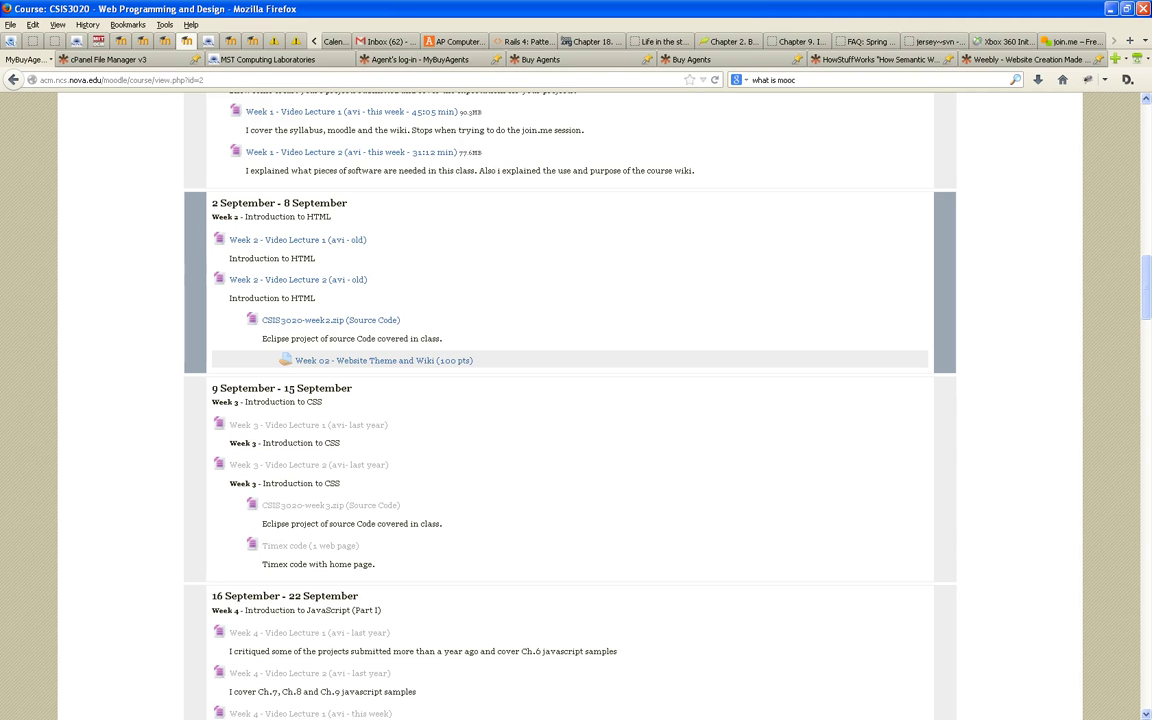
pyautogui.scroll(15, 570, 400)
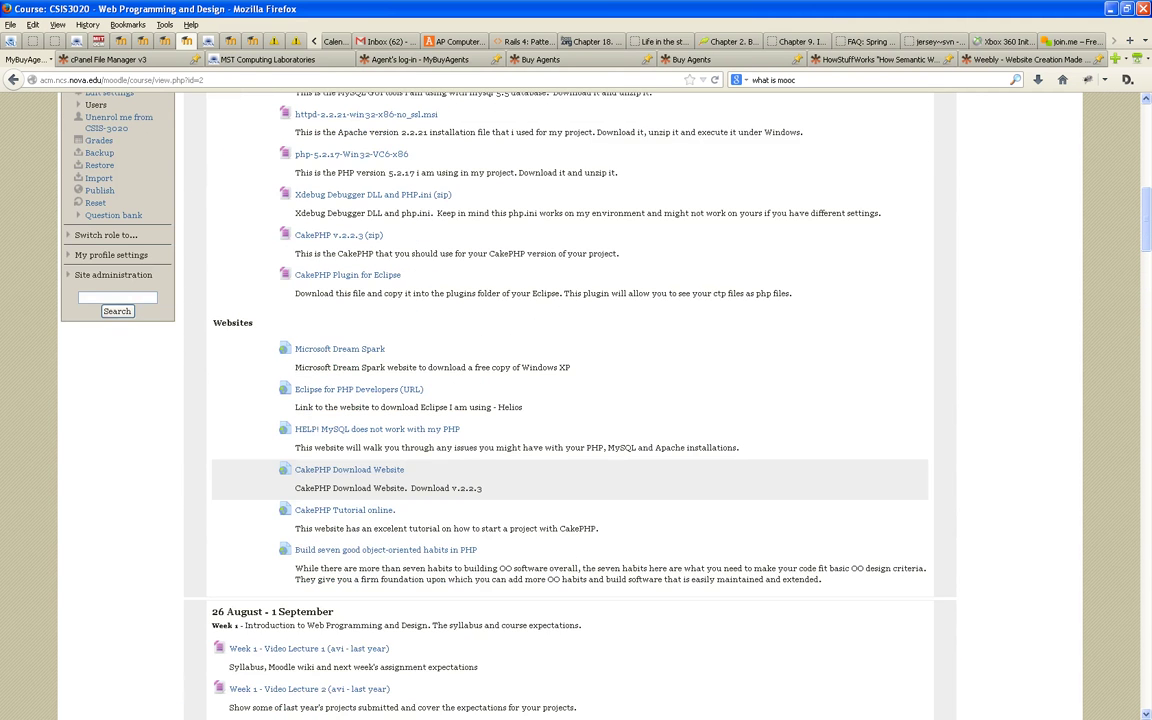
pyautogui.scroll(4, 570, 420)
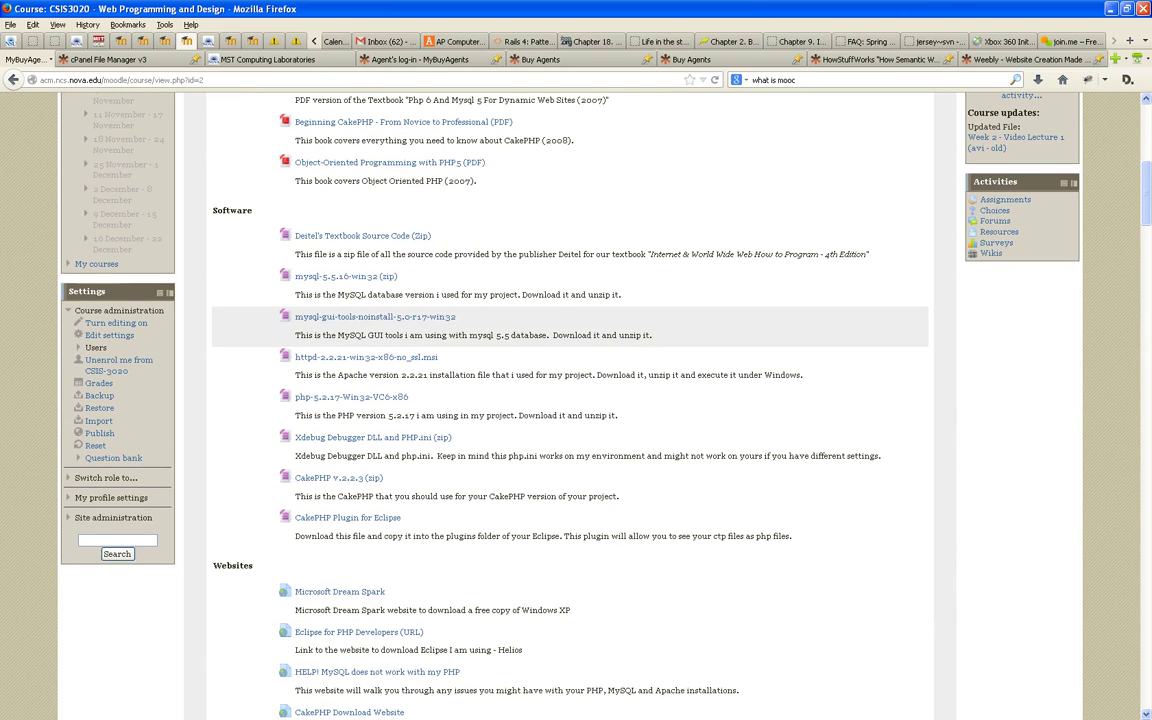
pyautogui.scroll(-4, 570, 400)
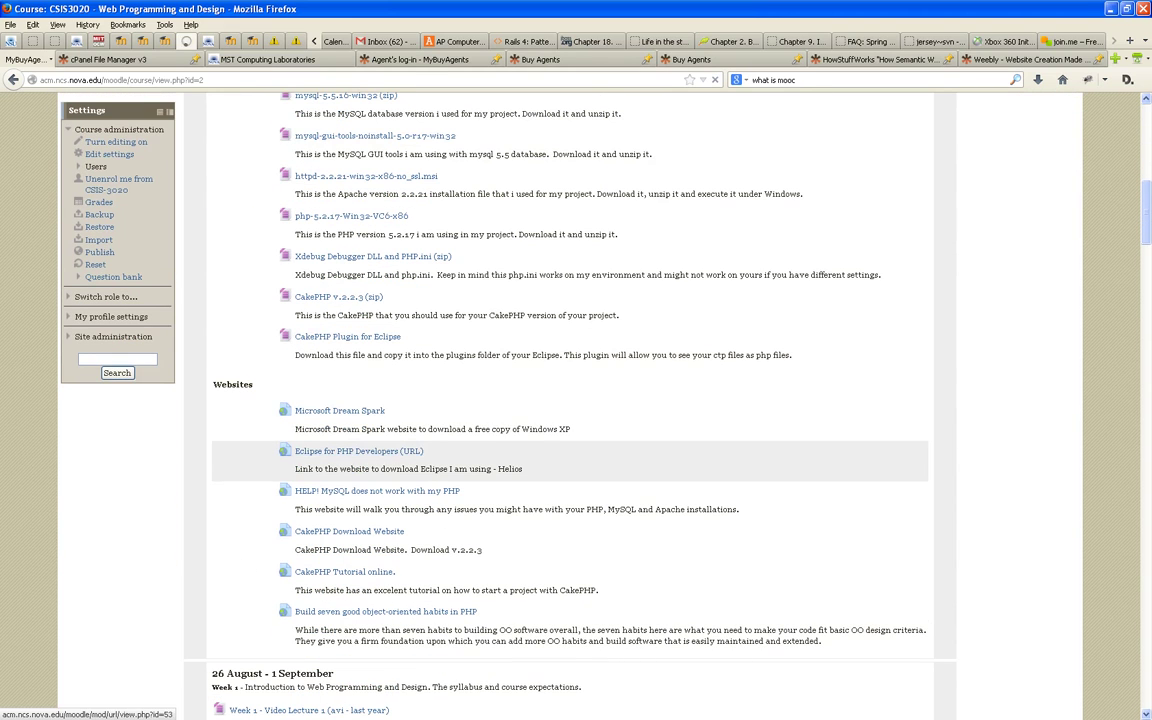
pyautogui.click(358, 451)
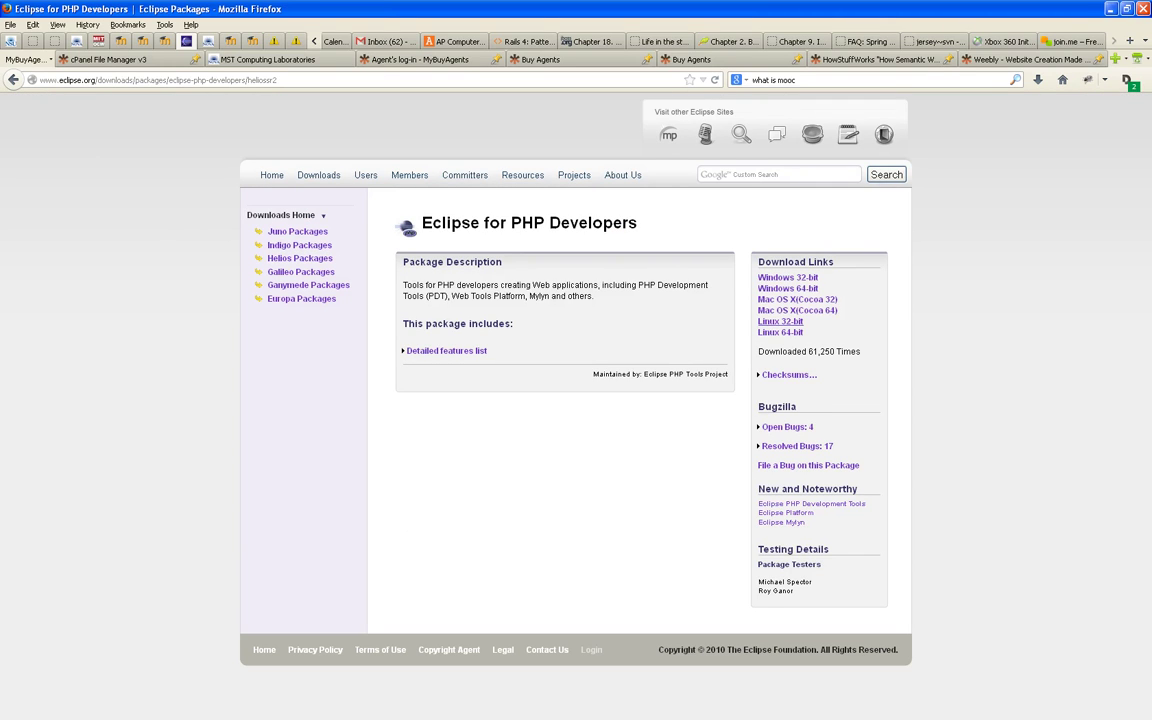
# Download the Windows 32-bit Eclipse for PHP package and save eclipse-php-helios-SR2-win32.zip in the Eclipse folder of Downloaded Files.
pyautogui.click(788, 277)
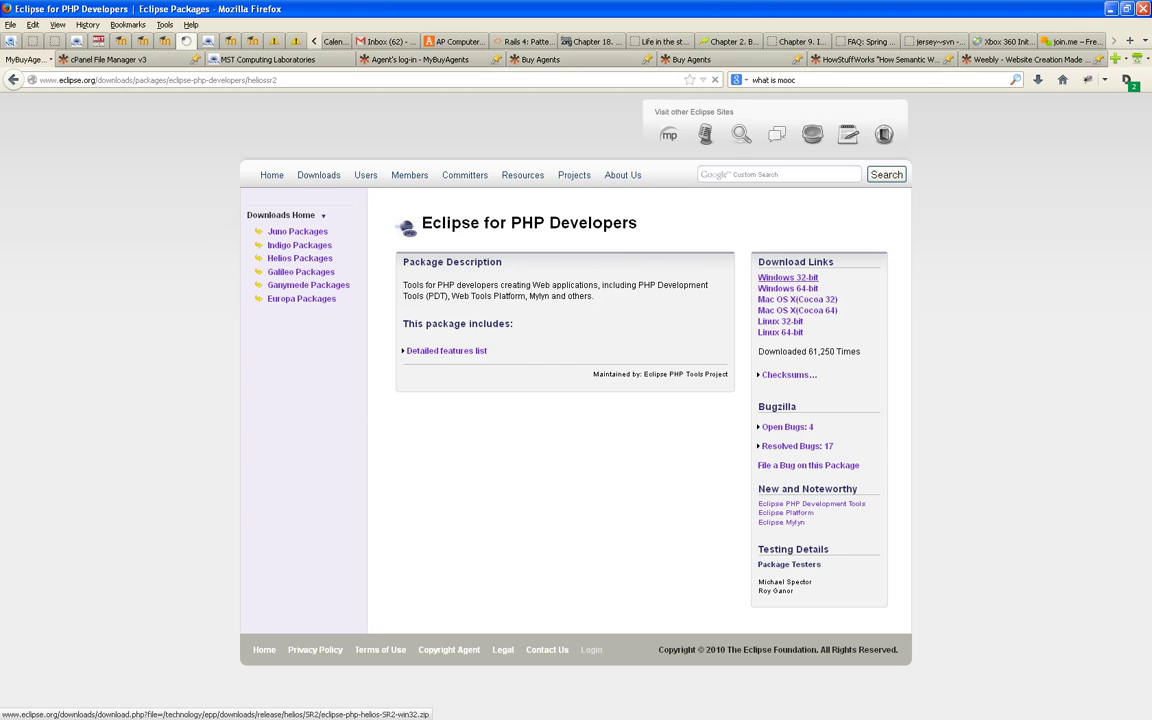
pyautogui.click(787, 277)
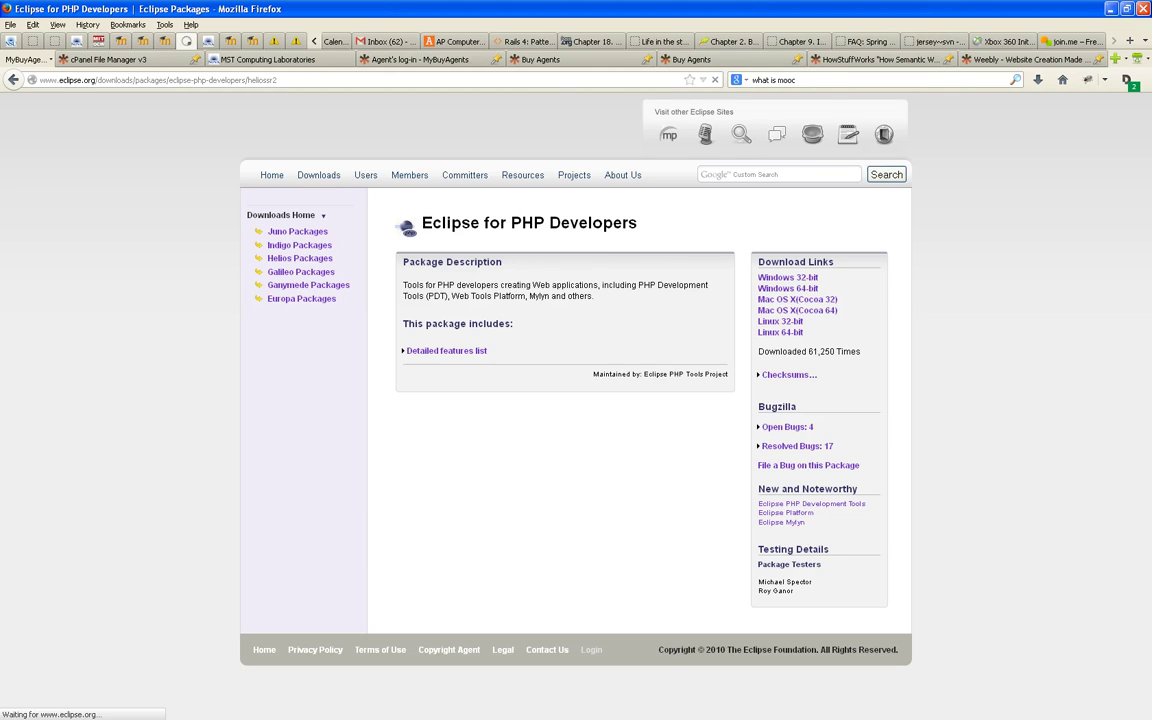
pyautogui.moveTo(600, 2)
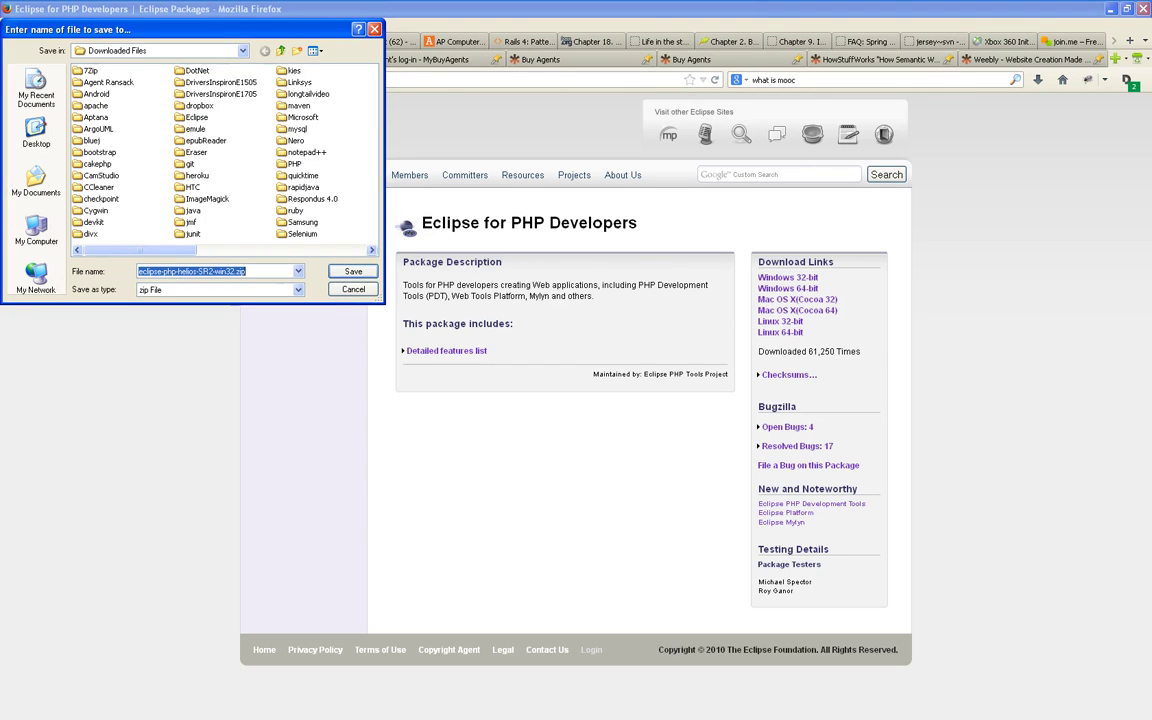
pyautogui.click(196, 117)
pyautogui.press('Return')
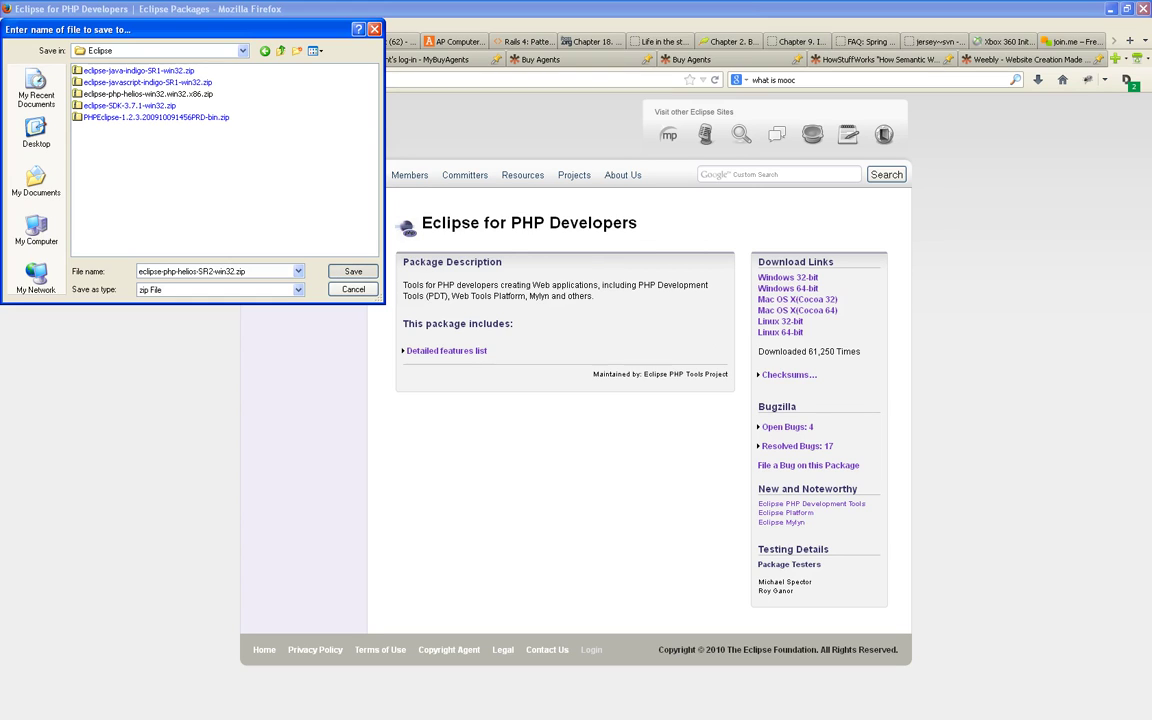
pyautogui.press('Return')
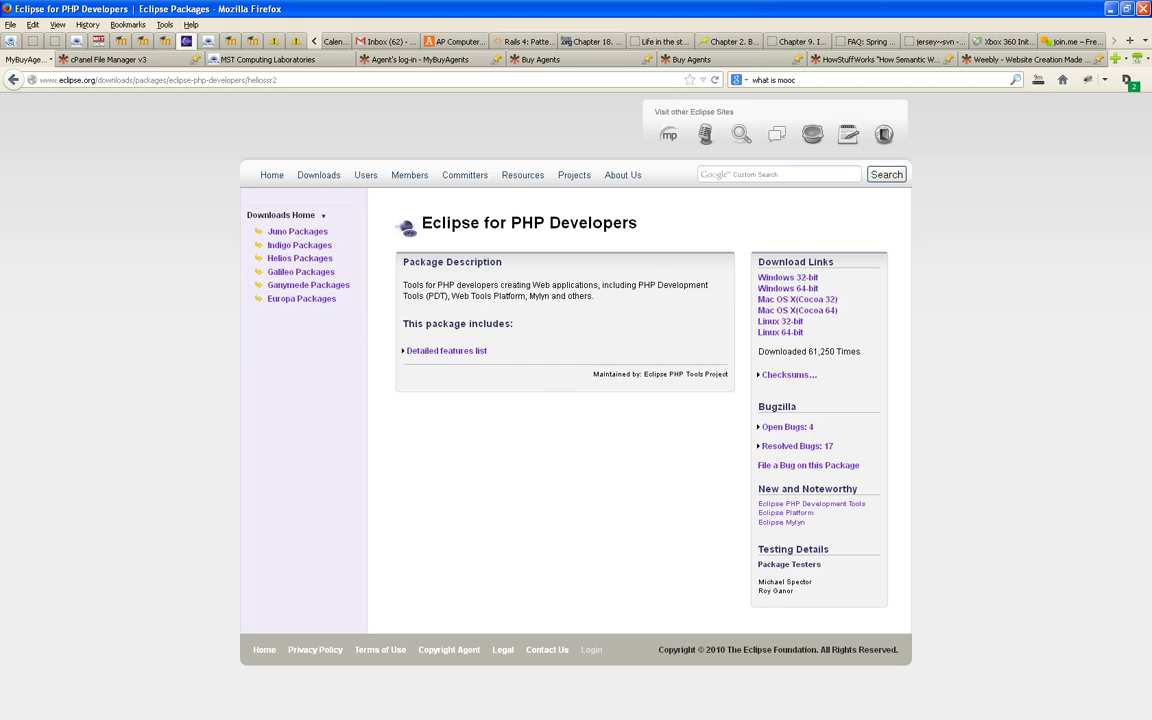
# Switch to Windows Explorer, view the contents of C:\sites, and return to the Eclipse download page in Firefox.
pyautogui.hotkey('alt', 'Tab')
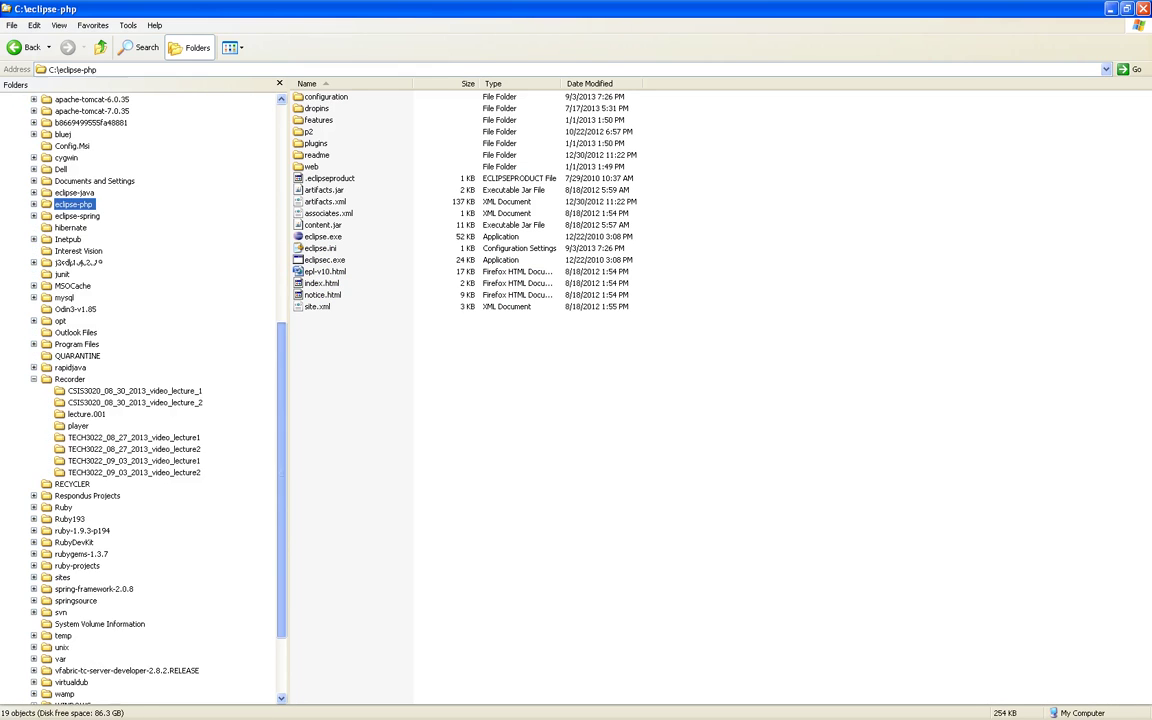
pyautogui.scroll(-5, 120, 430)
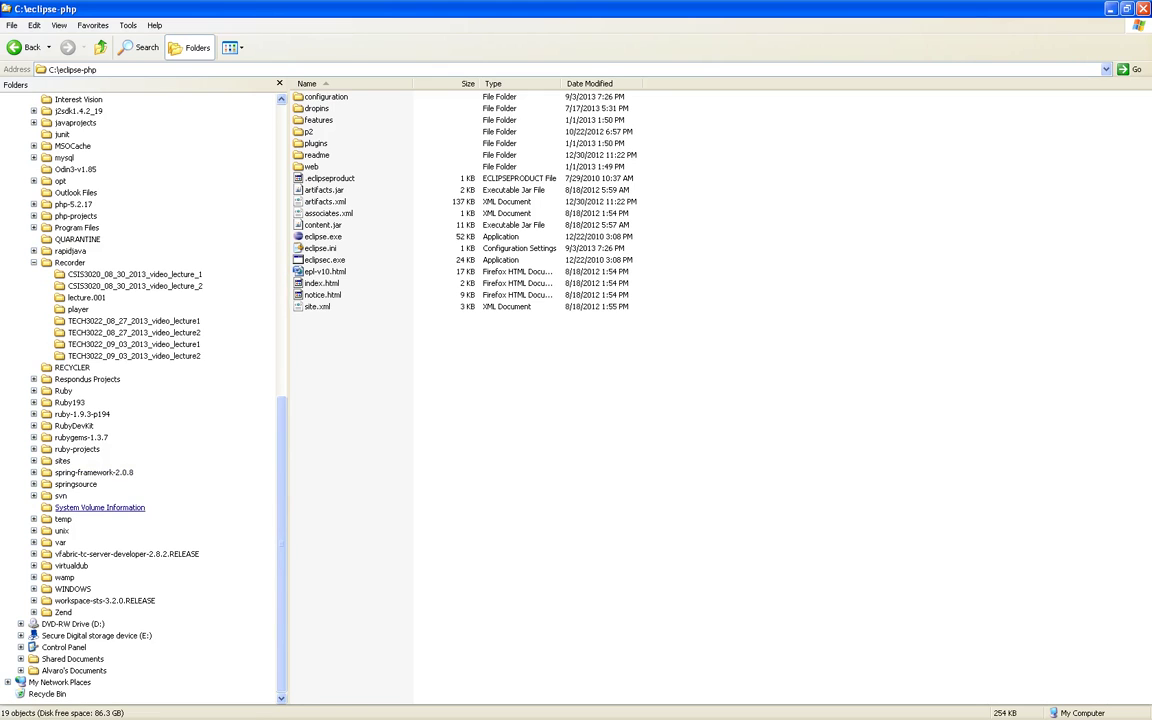
pyautogui.click(62, 460)
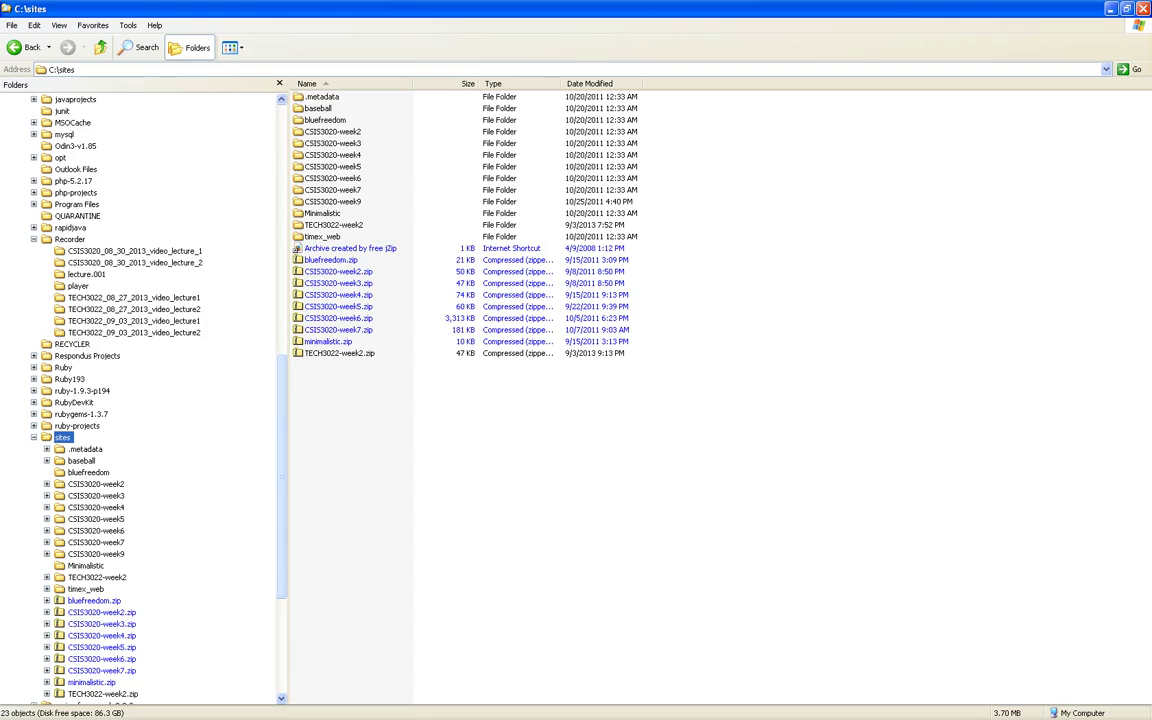
pyautogui.scroll(15, 140, 400)
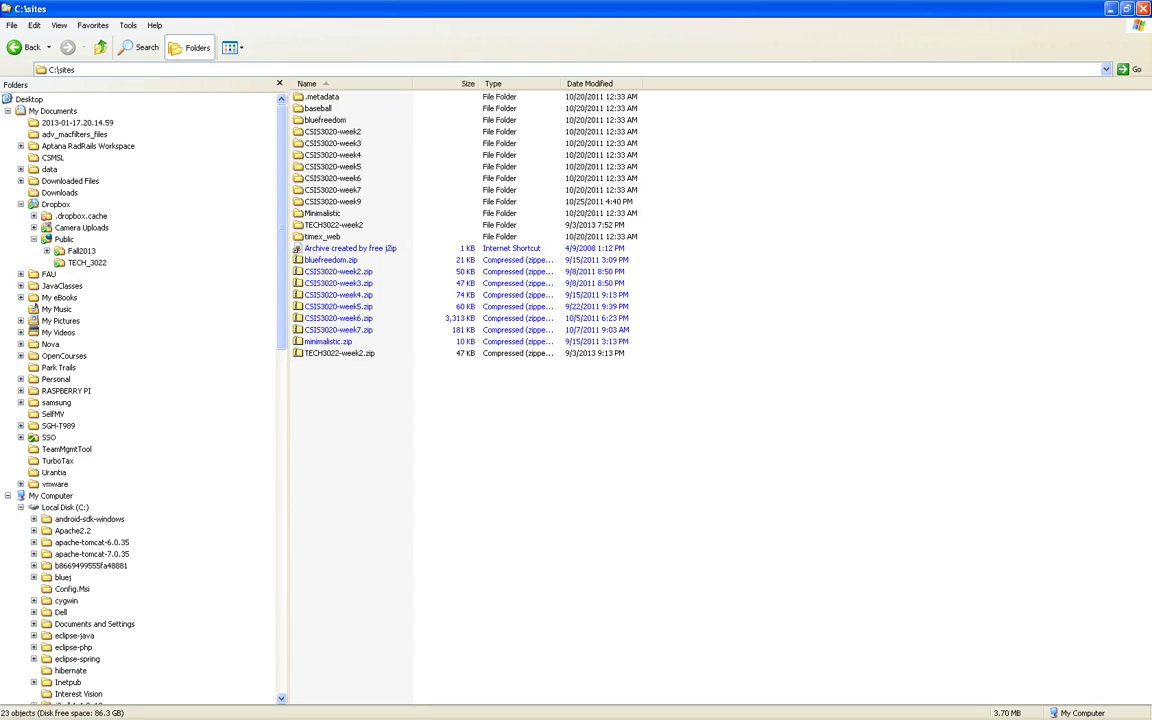
pyautogui.hotkey('alt', 'Tab')
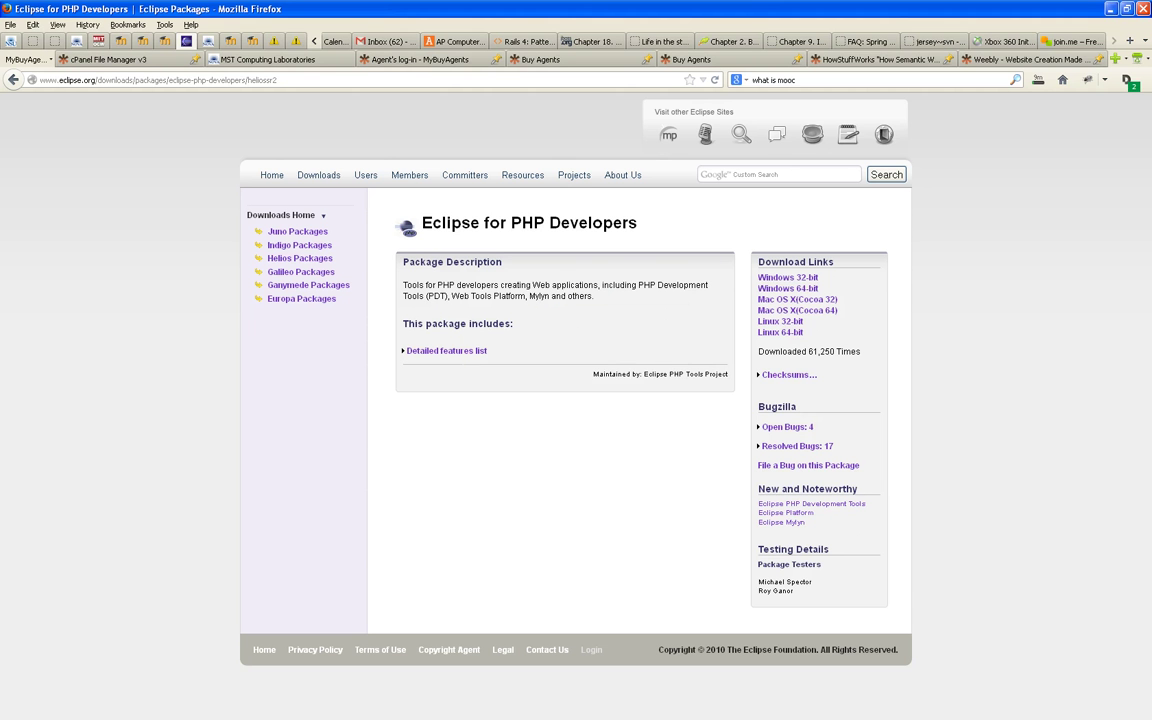
pyautogui.hotkey('alt', 'Tab')
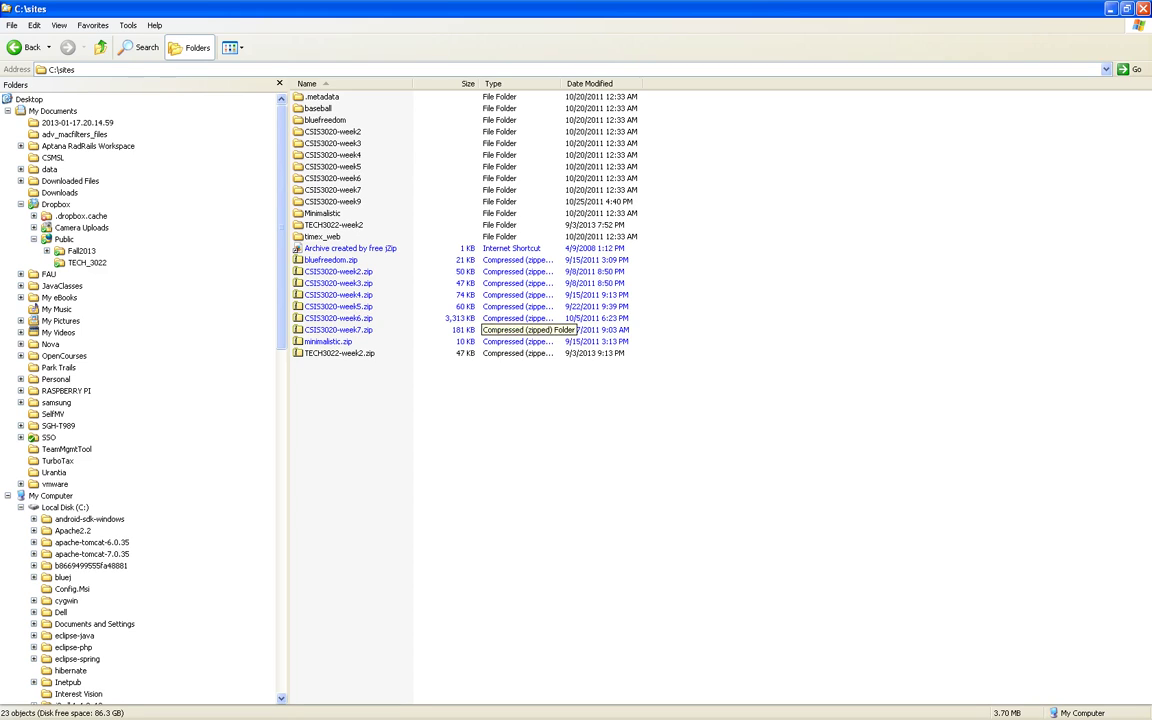
pyautogui.hotkey('alt', 'Tab')
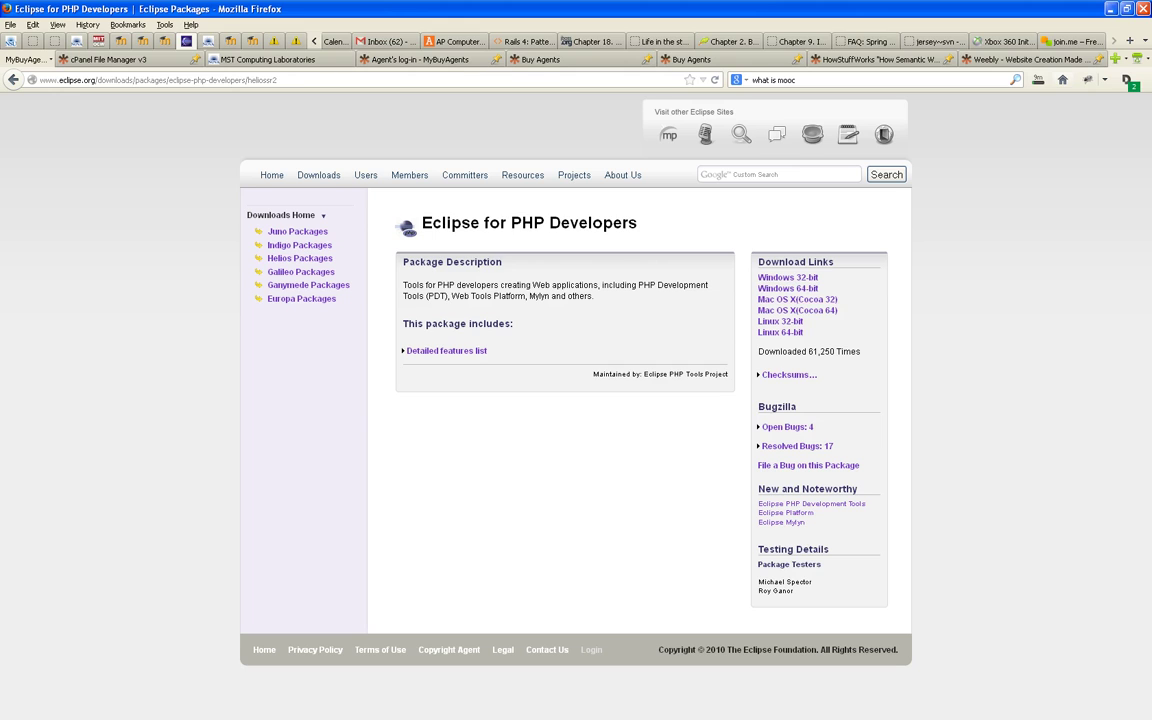
# Search the web for "wamp" in a new tab and open the WampServer project page on SourceForge.
pyautogui.hotkey('ctrl', 't')
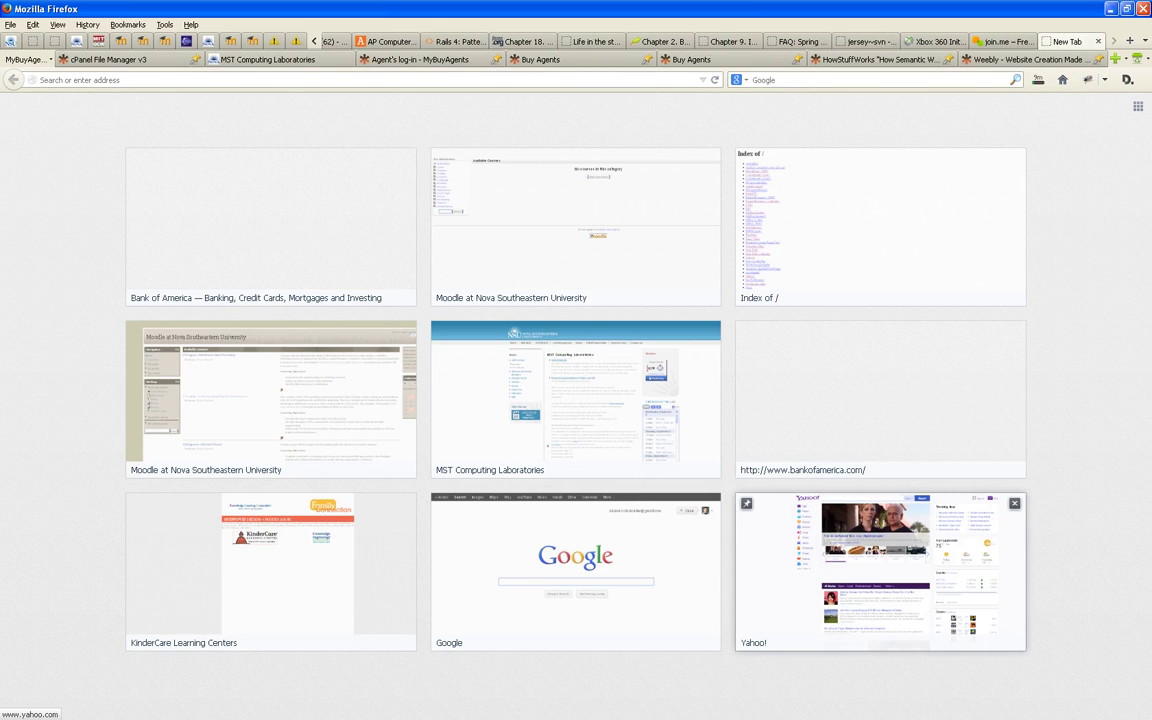
pyautogui.write('wamp')
pyautogui.press('Return')
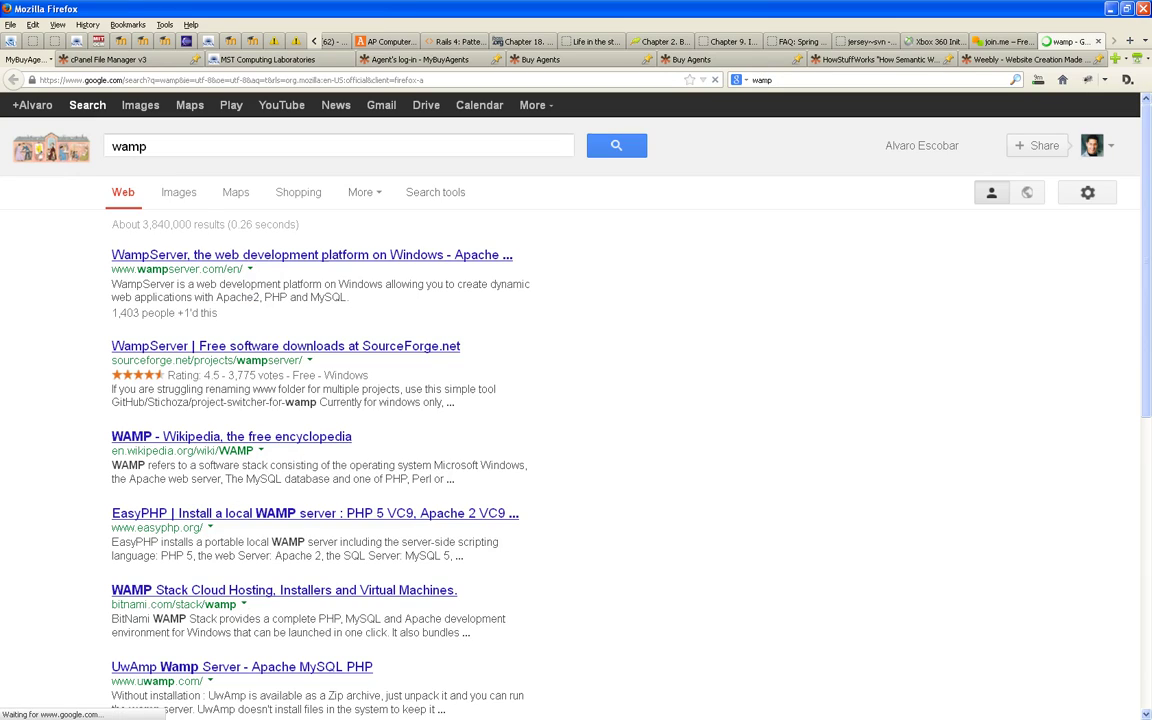
pyautogui.click(300, 255)
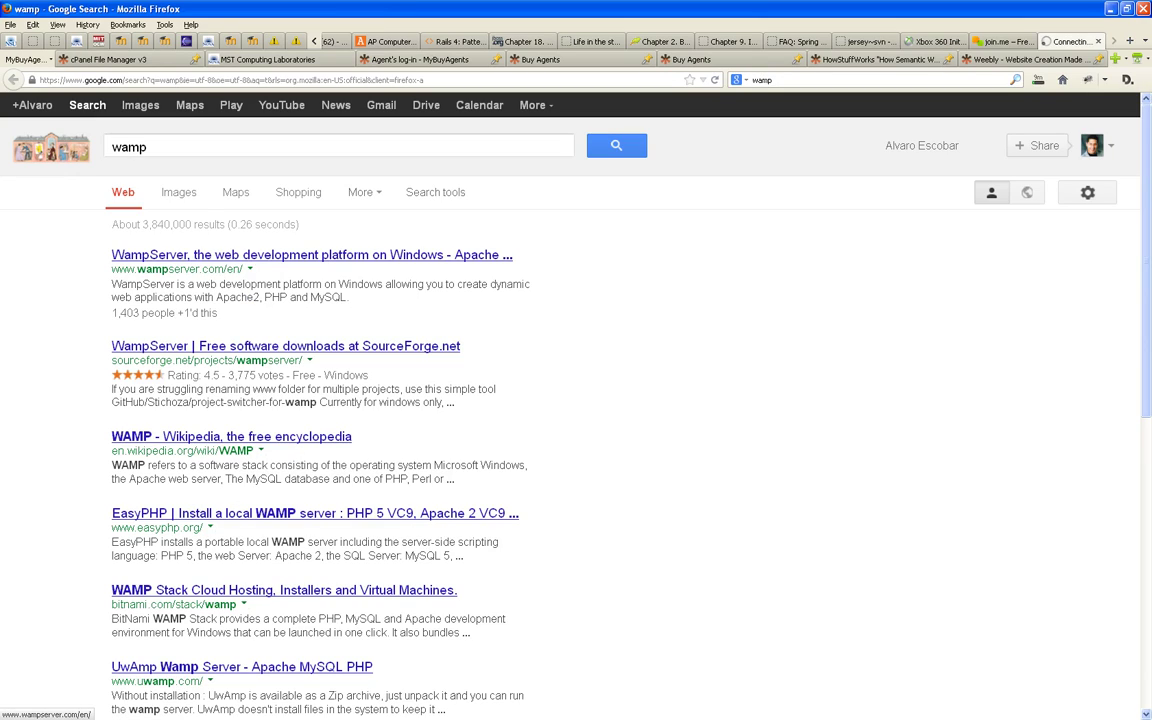
pyautogui.click(285, 346)
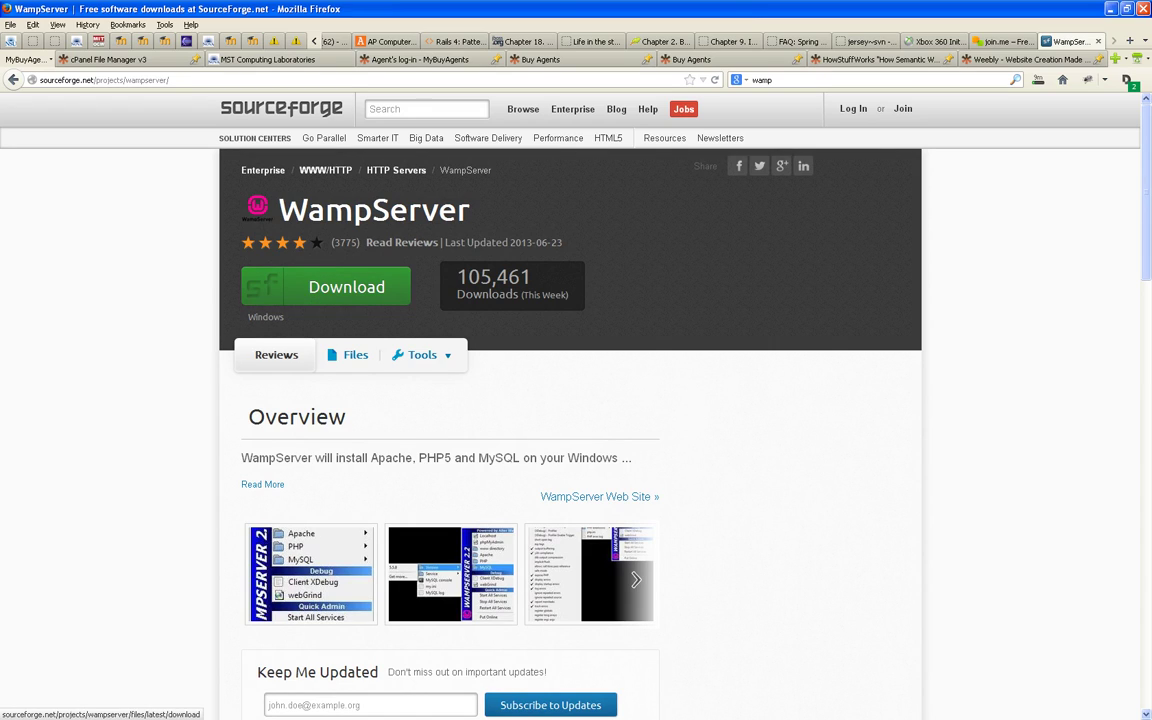
# Download WampServer, save Wampserver2.4-x64.exe in the WAMP folder of Downloaded Files, and check the download progress.
pyautogui.click(346, 287)
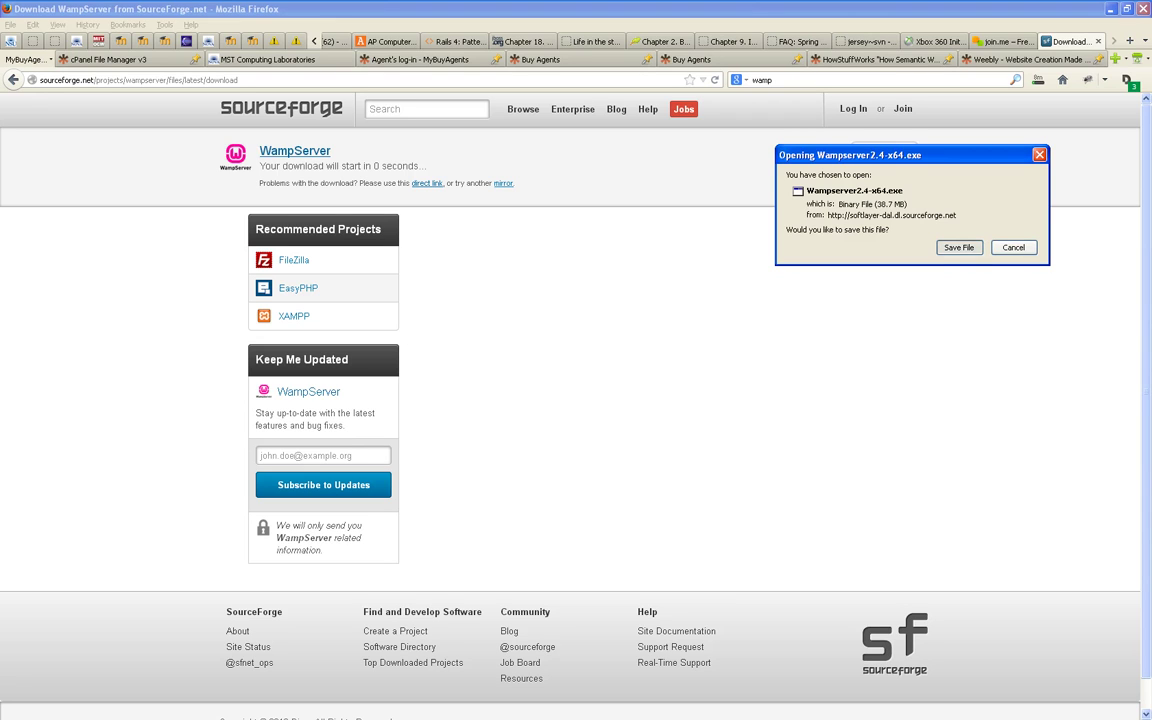
pyautogui.press('Return')
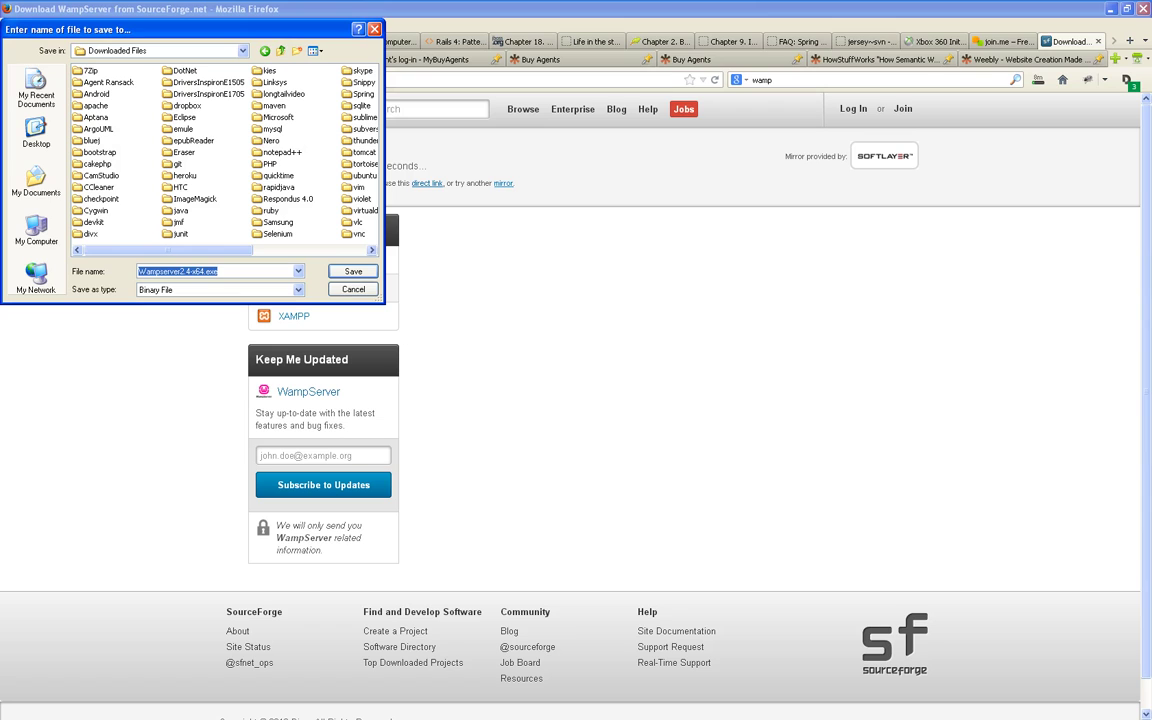
pyautogui.moveTo(384, 302); pyautogui.dragTo(498, 408)
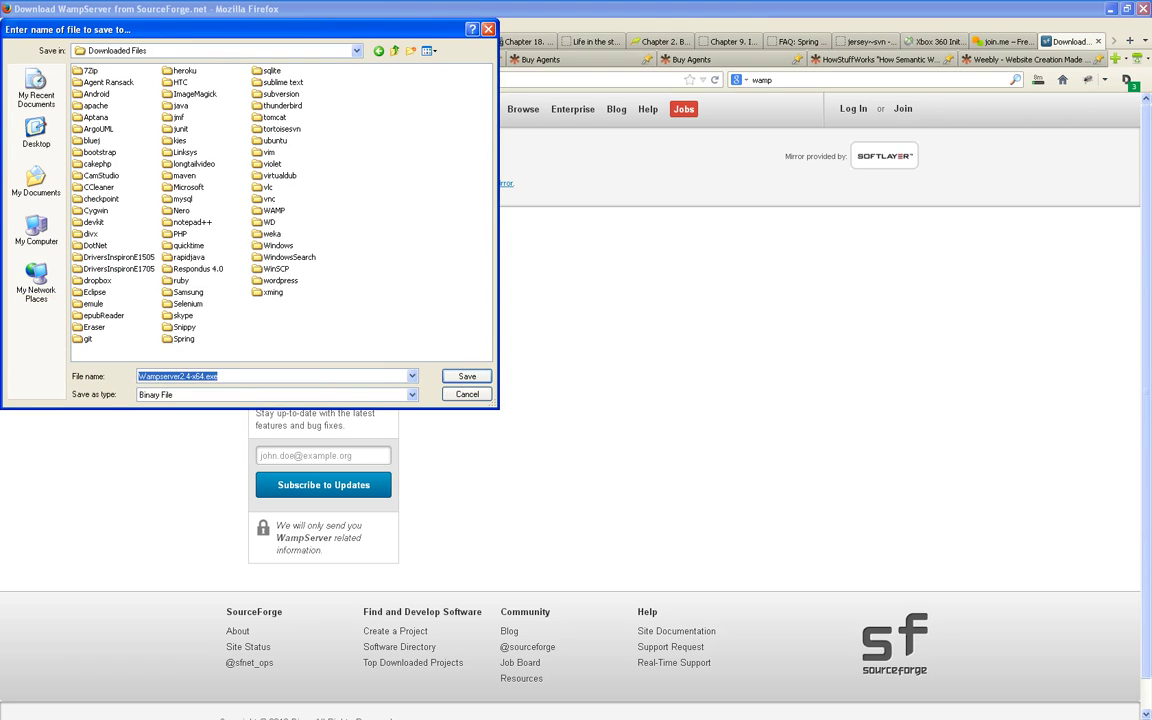
pyautogui.doubleClick(272, 210)
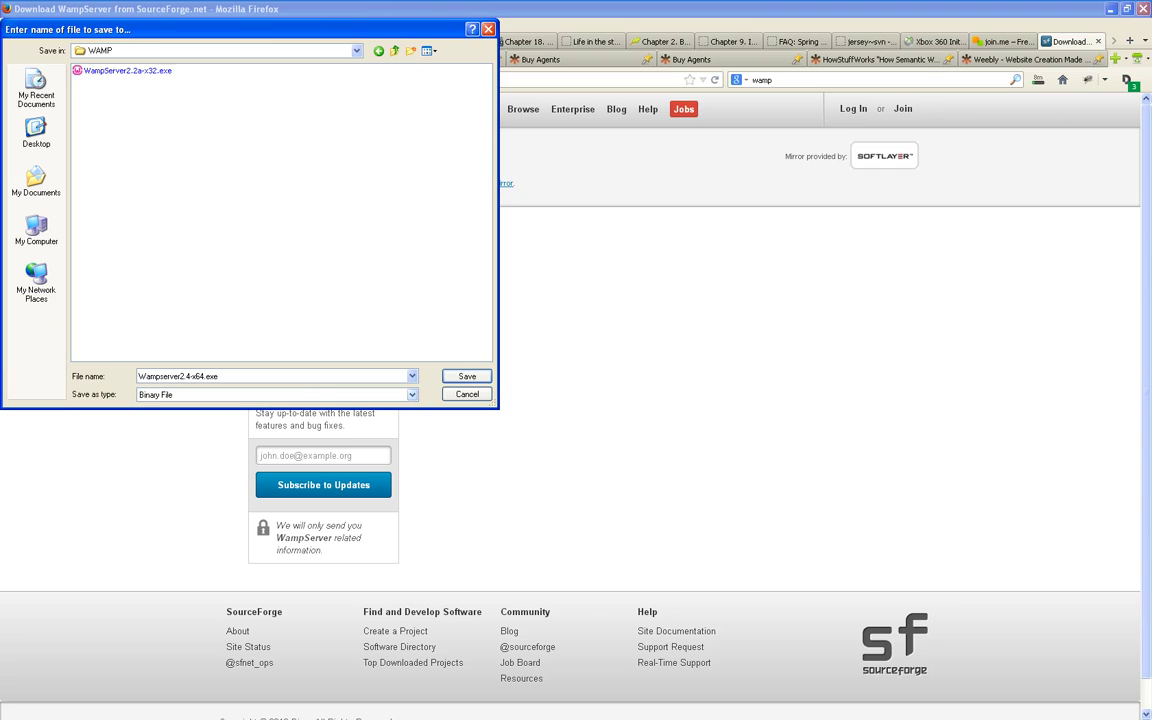
pyautogui.press('Return')
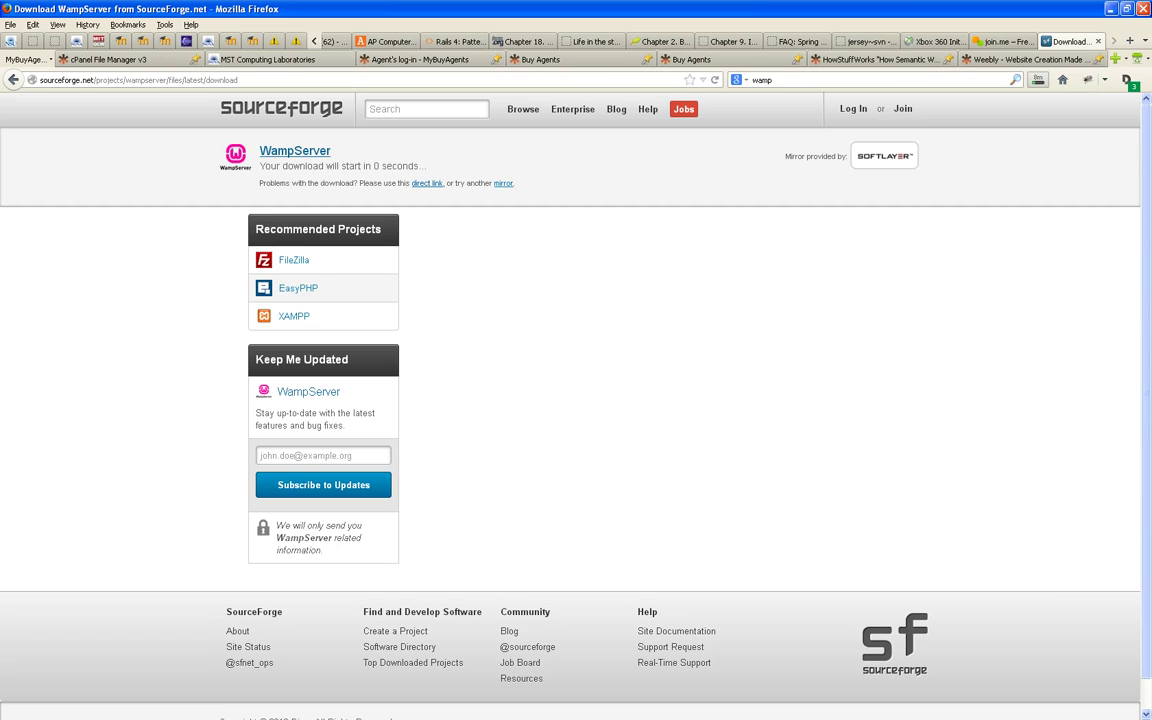
pyautogui.click(1038, 79)
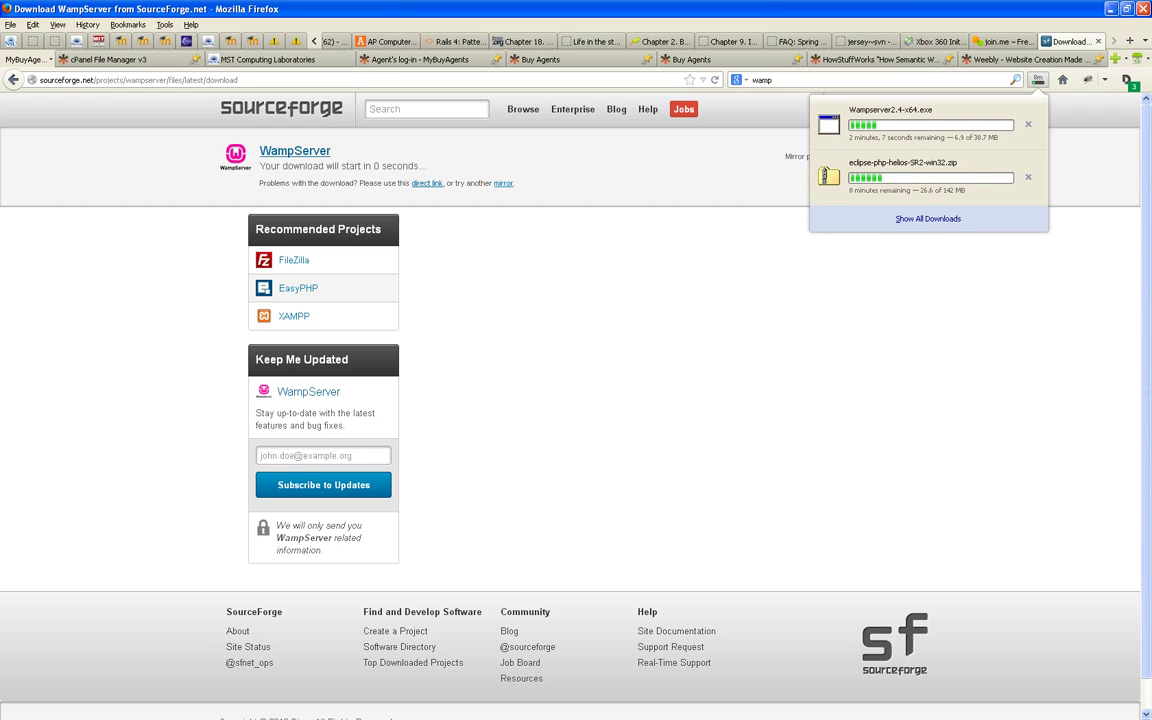
# Switch to Windows Explorer and extract eclipse-php-helios-win32.win32.x86.zip in place with 7-Zip in the Eclipse folder of Downloaded Files.
pyautogui.hotkey('alt', 'Tab')
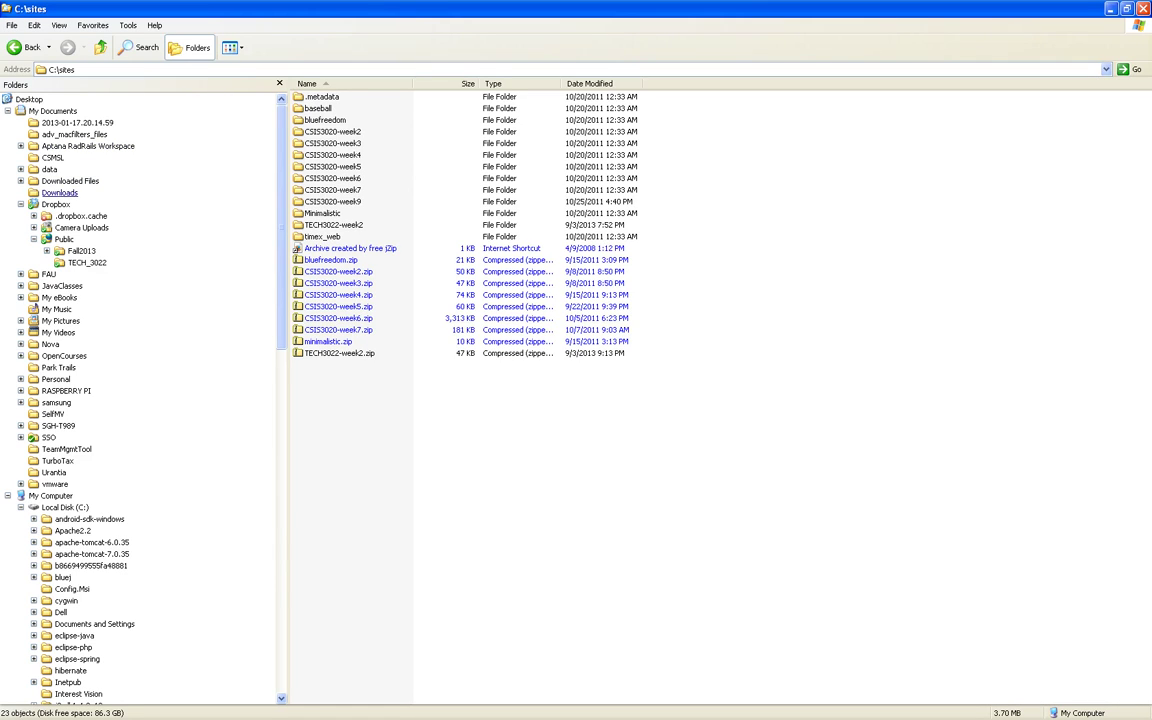
pyautogui.click(70, 181)
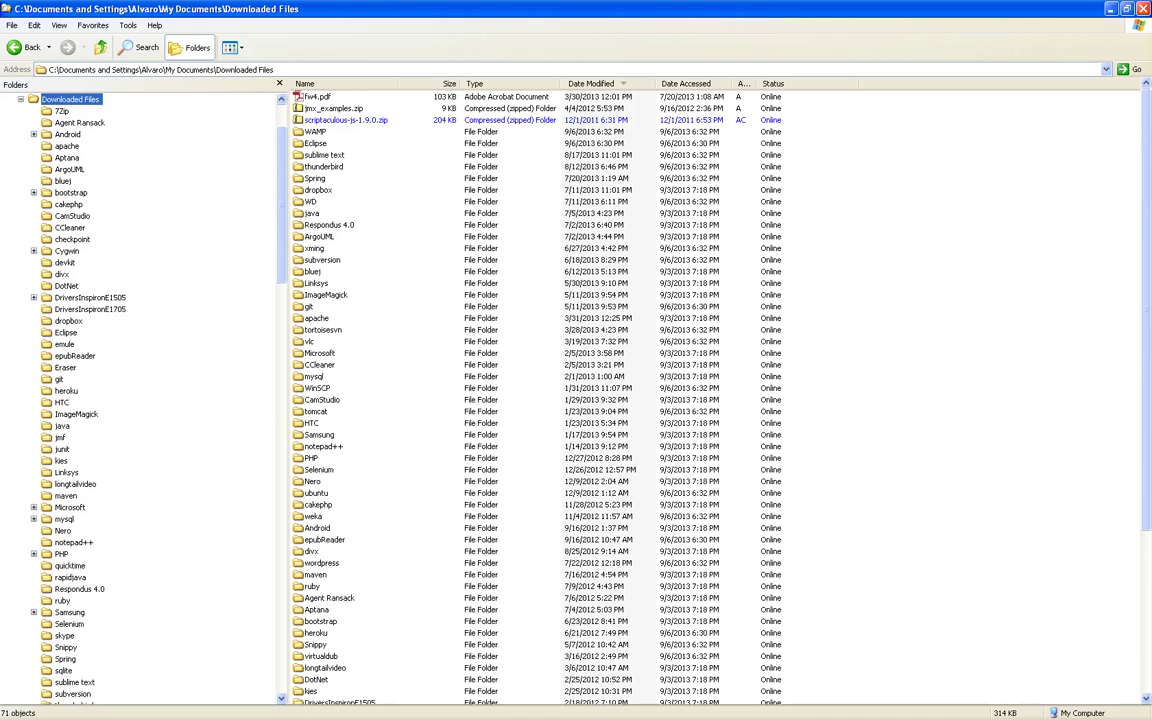
pyautogui.doubleClick(315, 143)
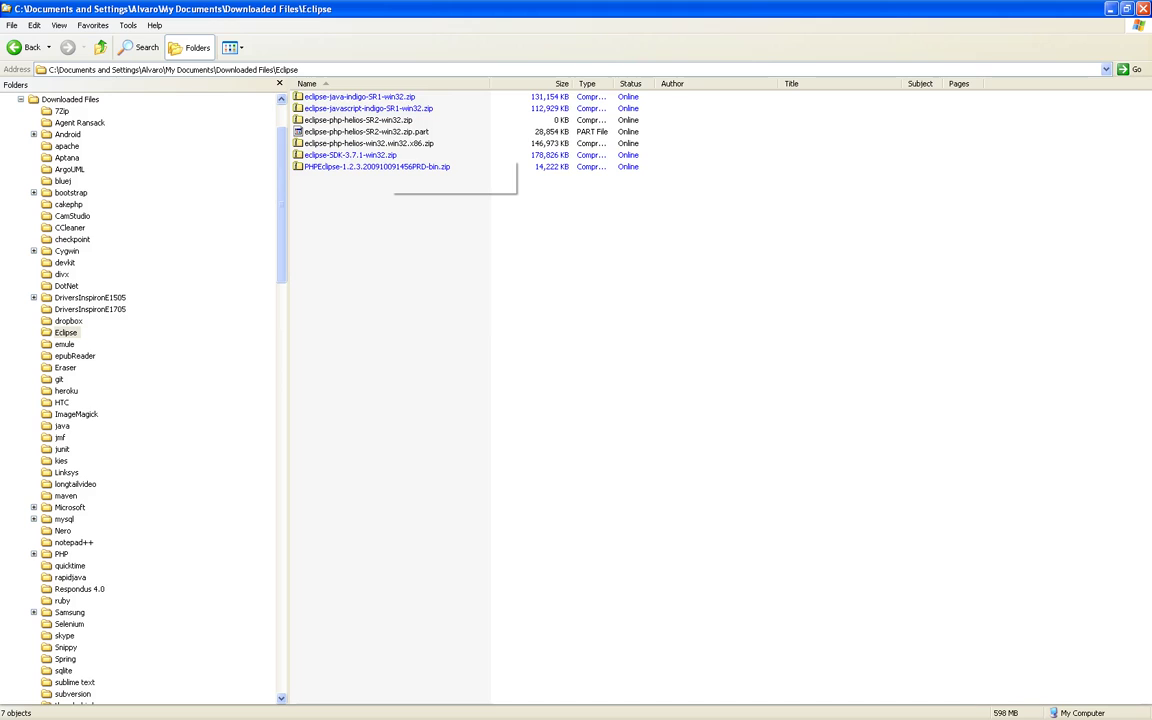
pyautogui.click(368, 143)
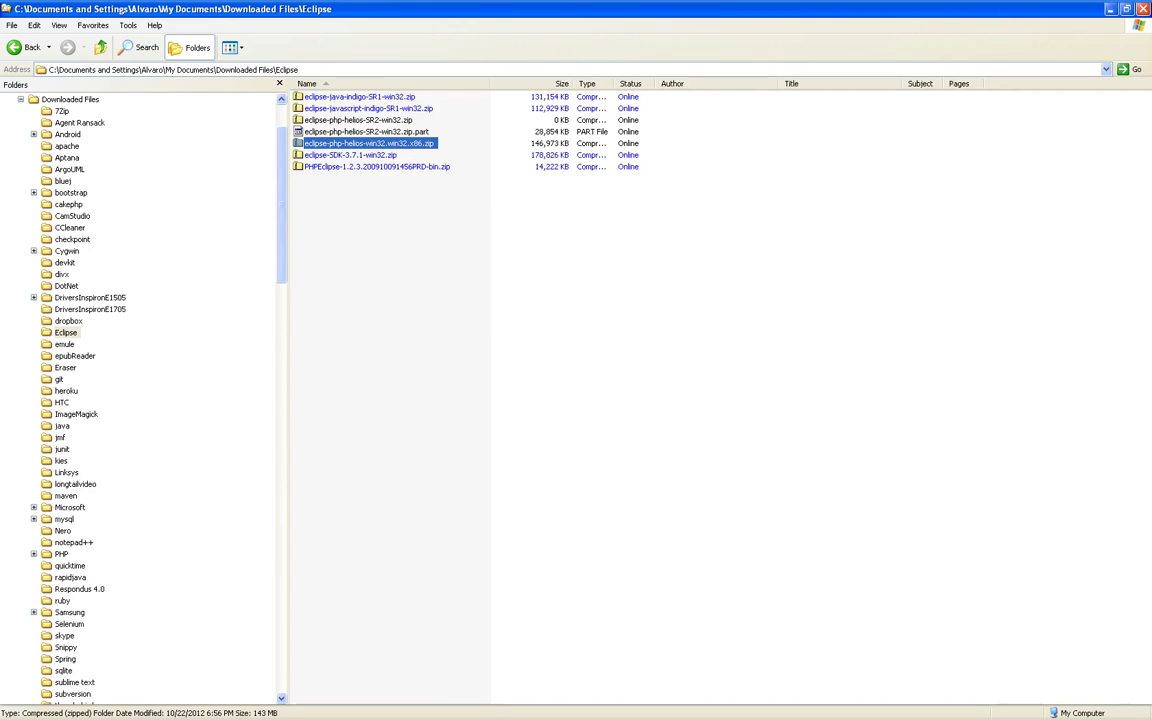
pyautogui.moveTo(790, 5)
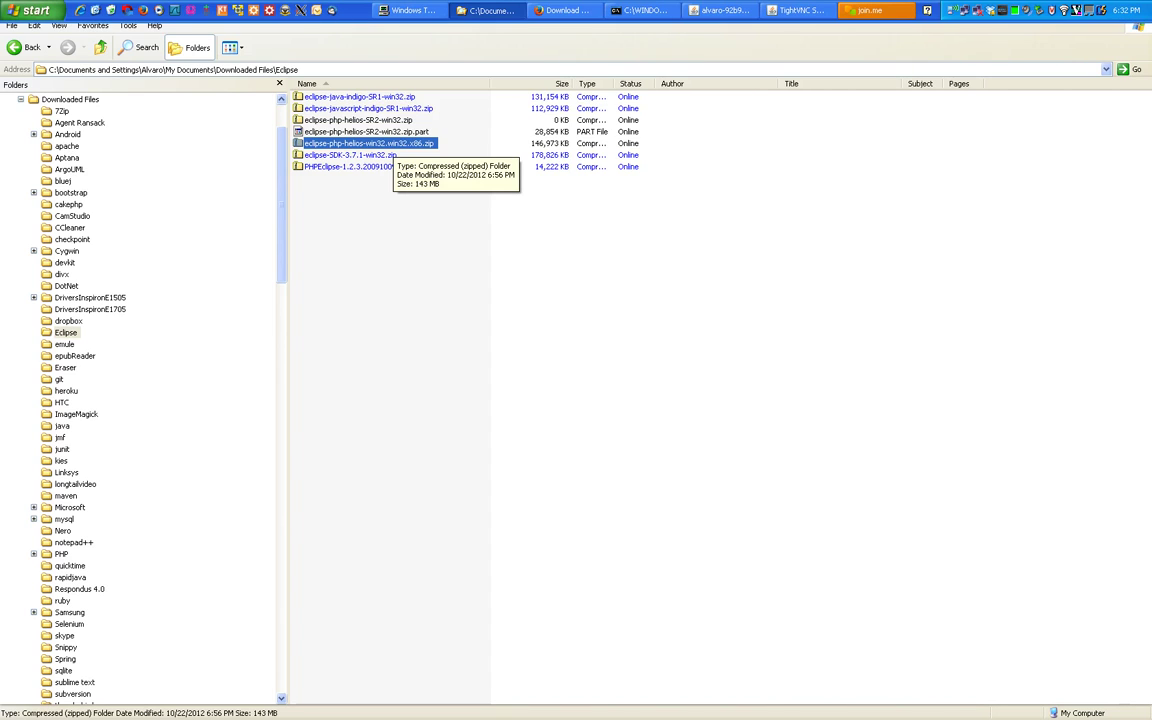
pyautogui.rightClick(396, 145)
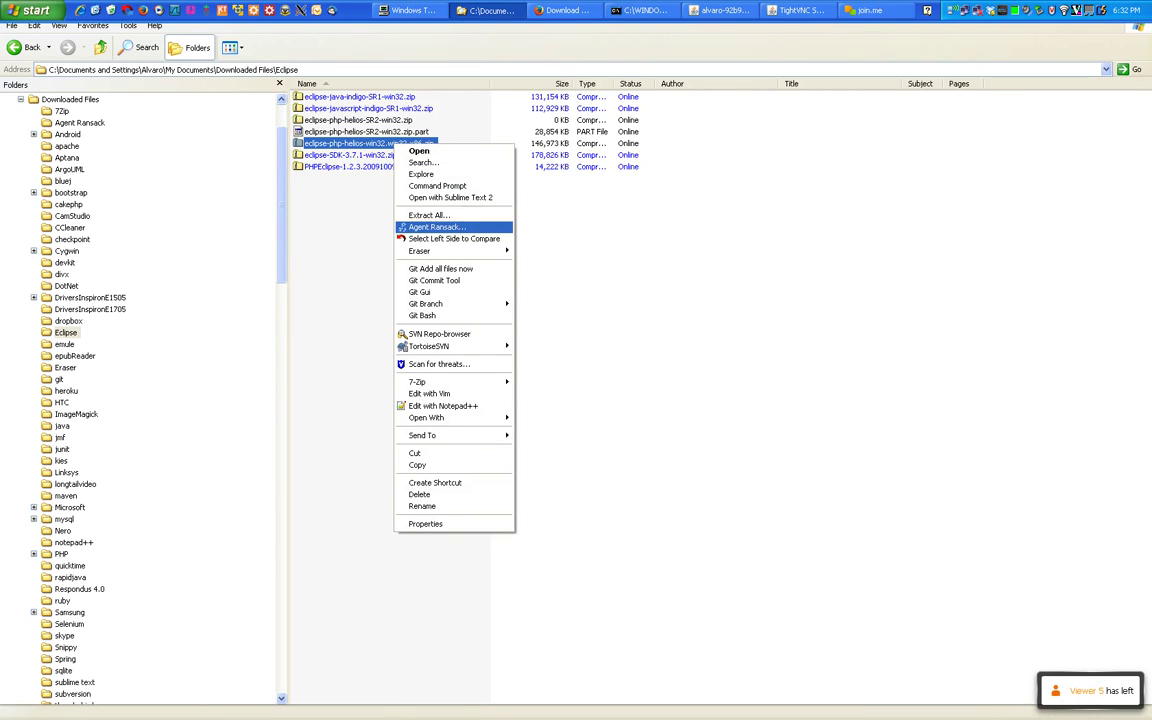
pyautogui.moveTo(420, 382)
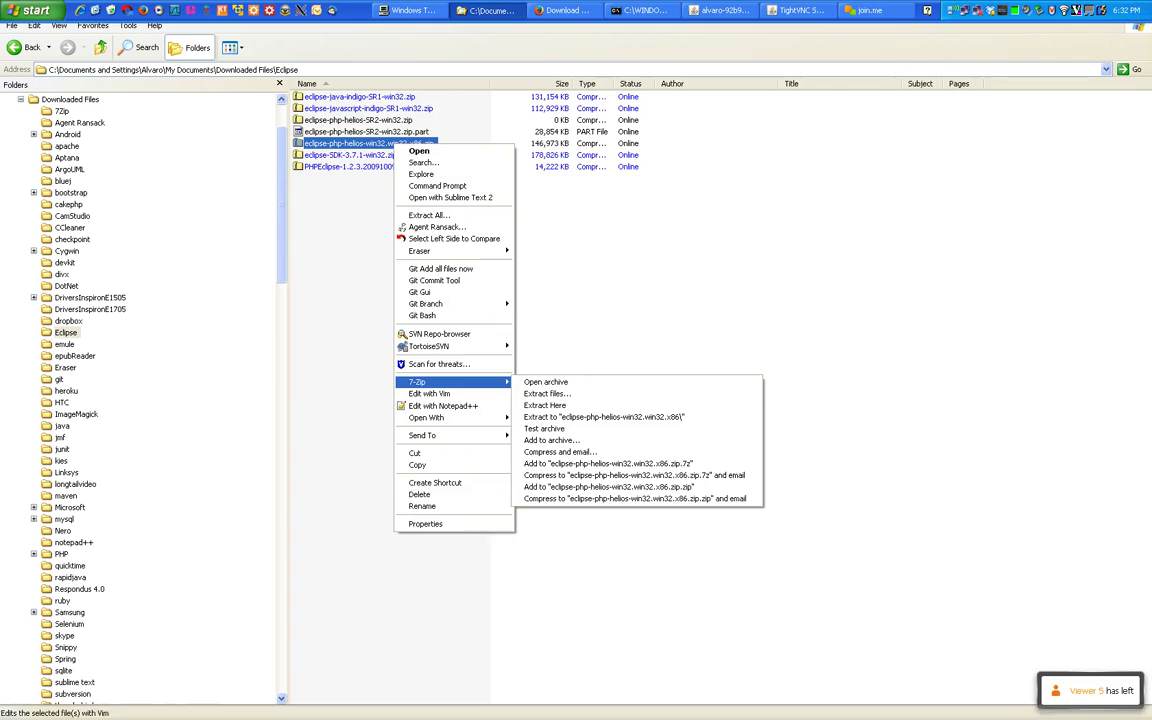
pyautogui.click(545, 405)
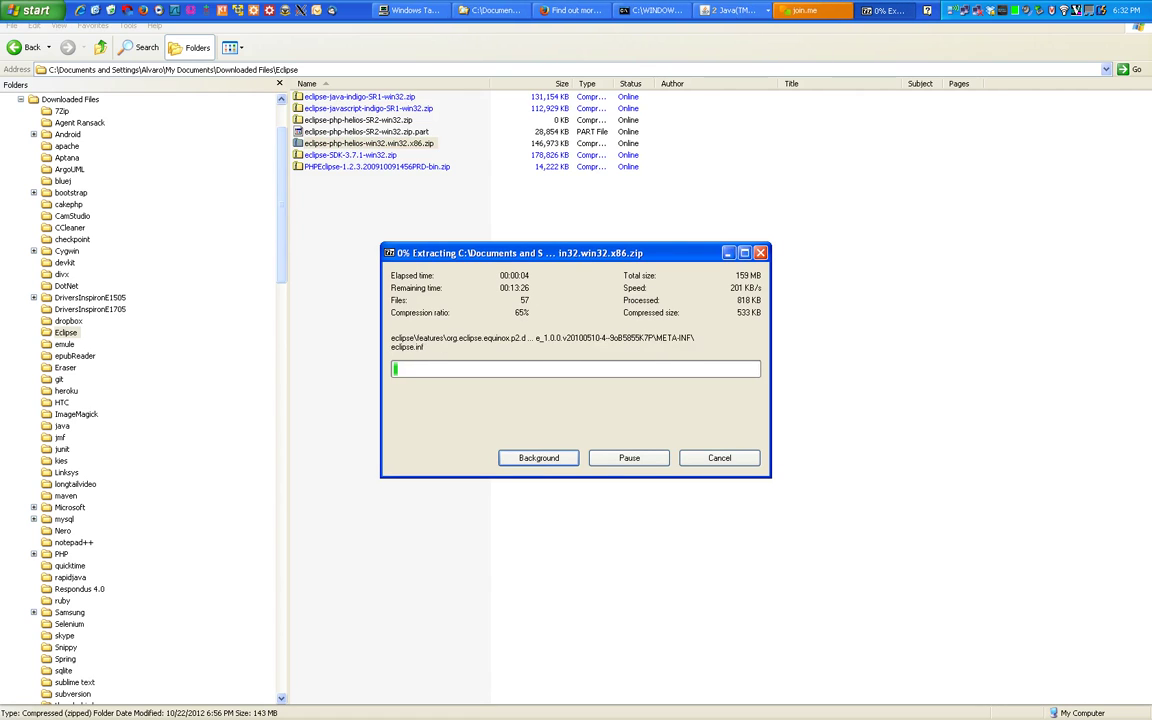
# Try to rename the extracted eclipse folder as eclipse-web.
pyautogui.hotkey('alt', 'Tab')
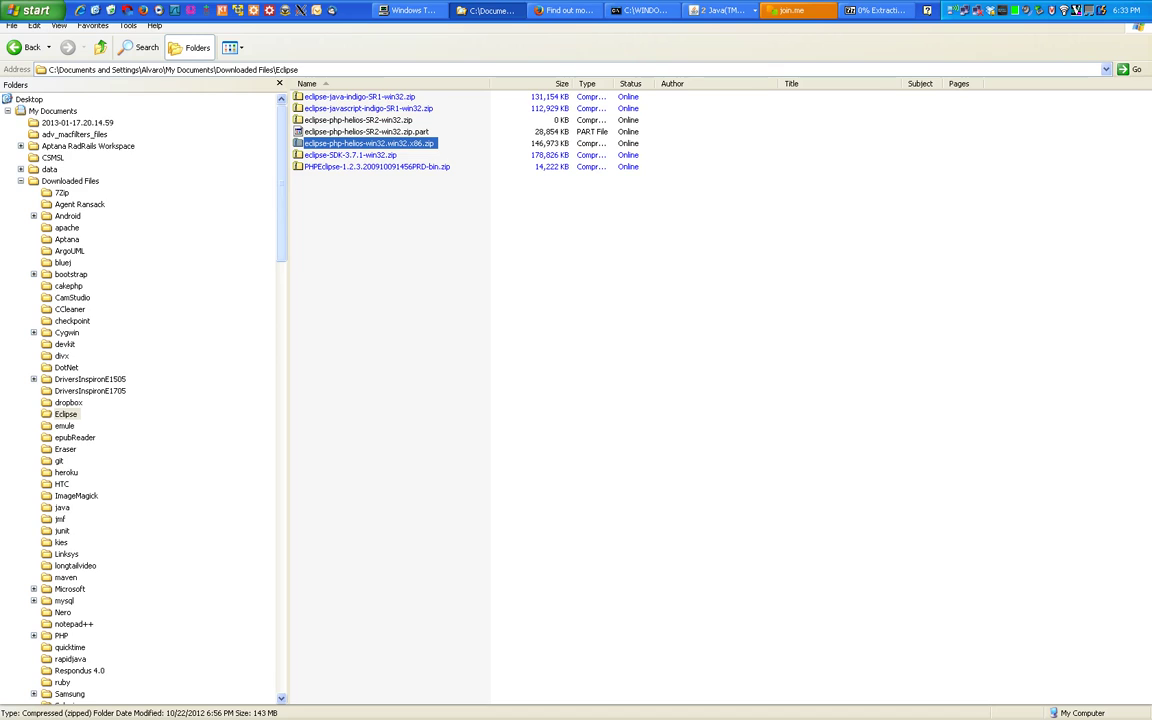
pyautogui.scroll(-10, 140, 400)
pyautogui.scroll(-15, 140, 400)
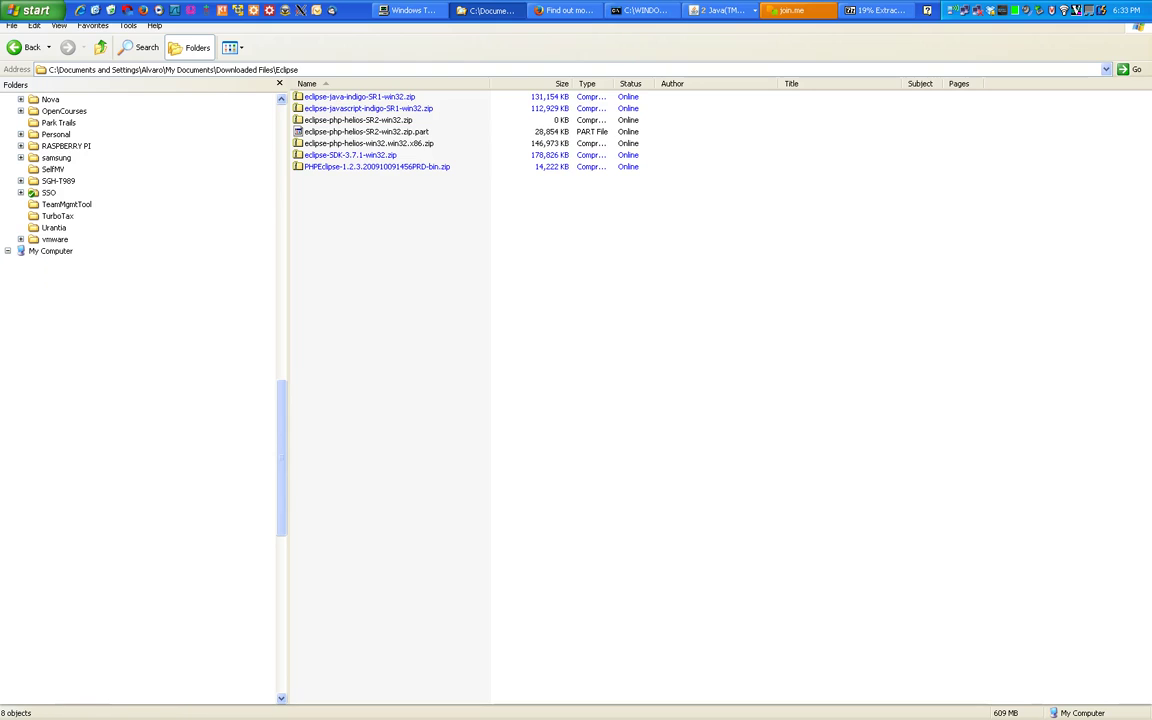
pyautogui.click(315, 178)
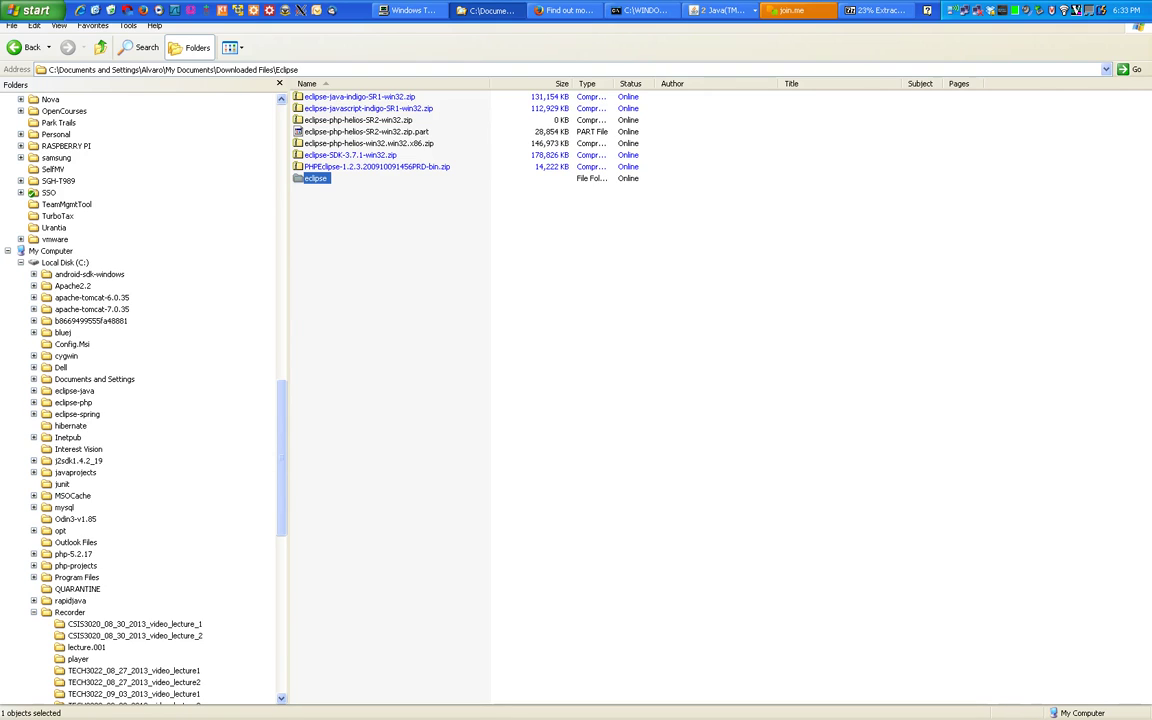
pyautogui.press('F2')
pyautogui.write('-web')
pyautogui.press('Return')
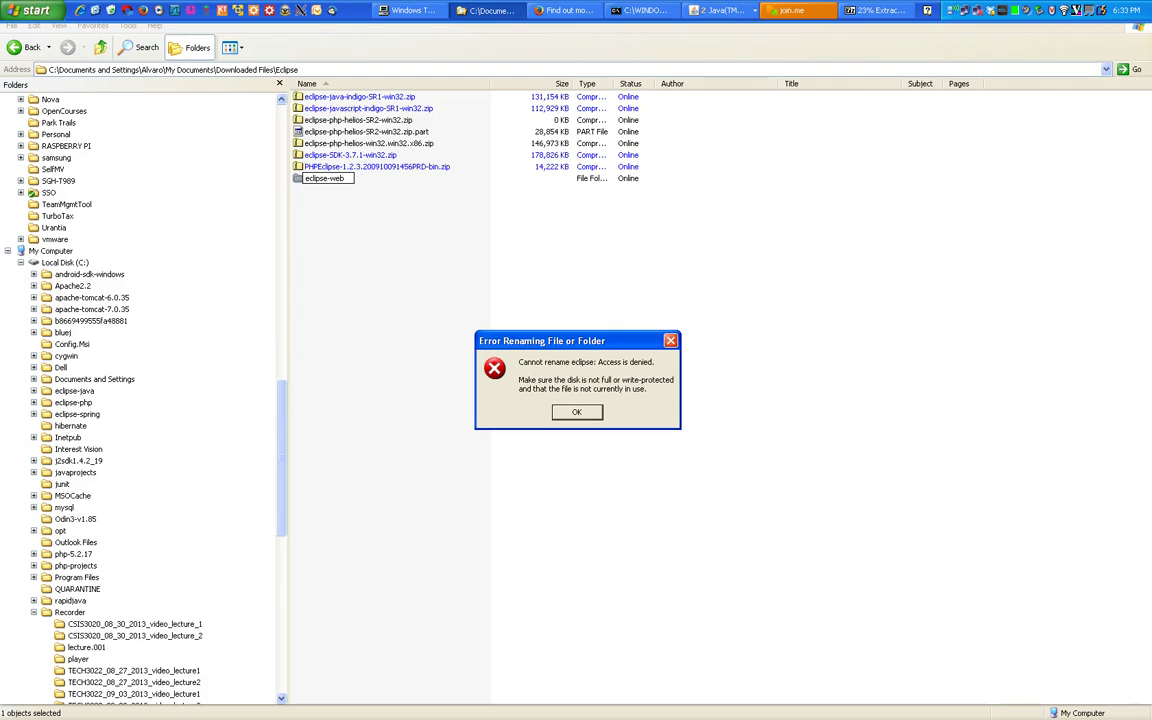
pyautogui.press('Return')
pyautogui.hotkey('alt', 'Tab')
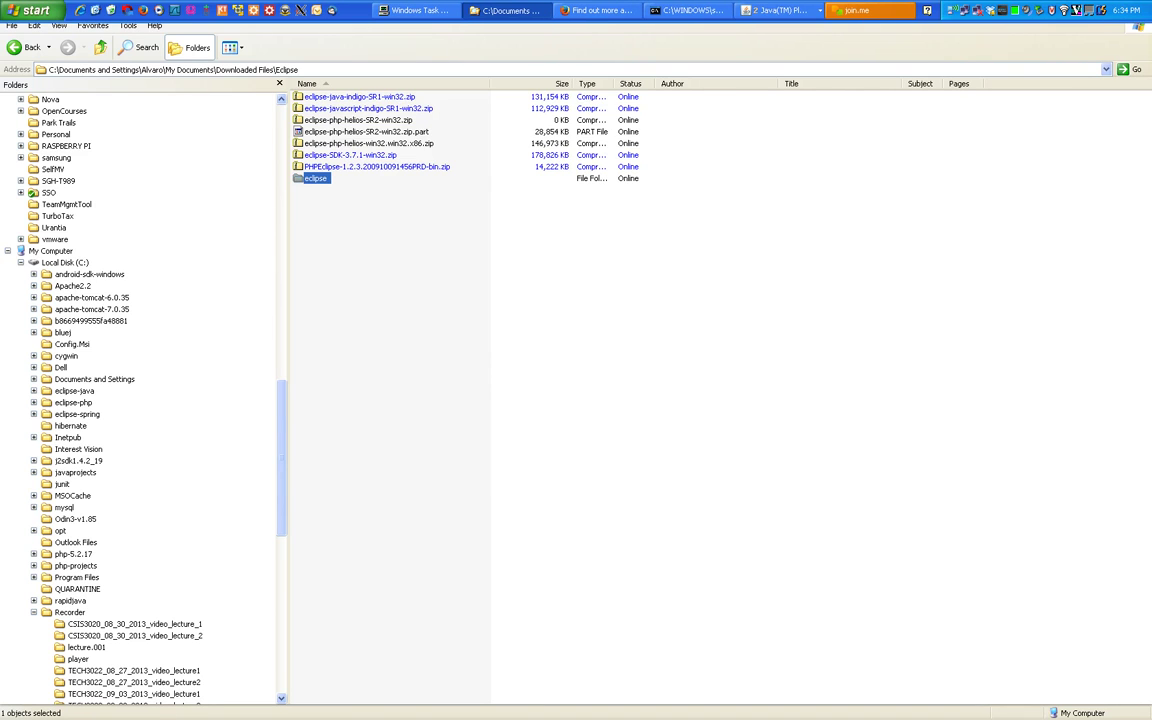
# Rename the extracted eclipse folder as eclipse-web and move it to the root of Local Disk (C:).
pyautogui.press('F2')
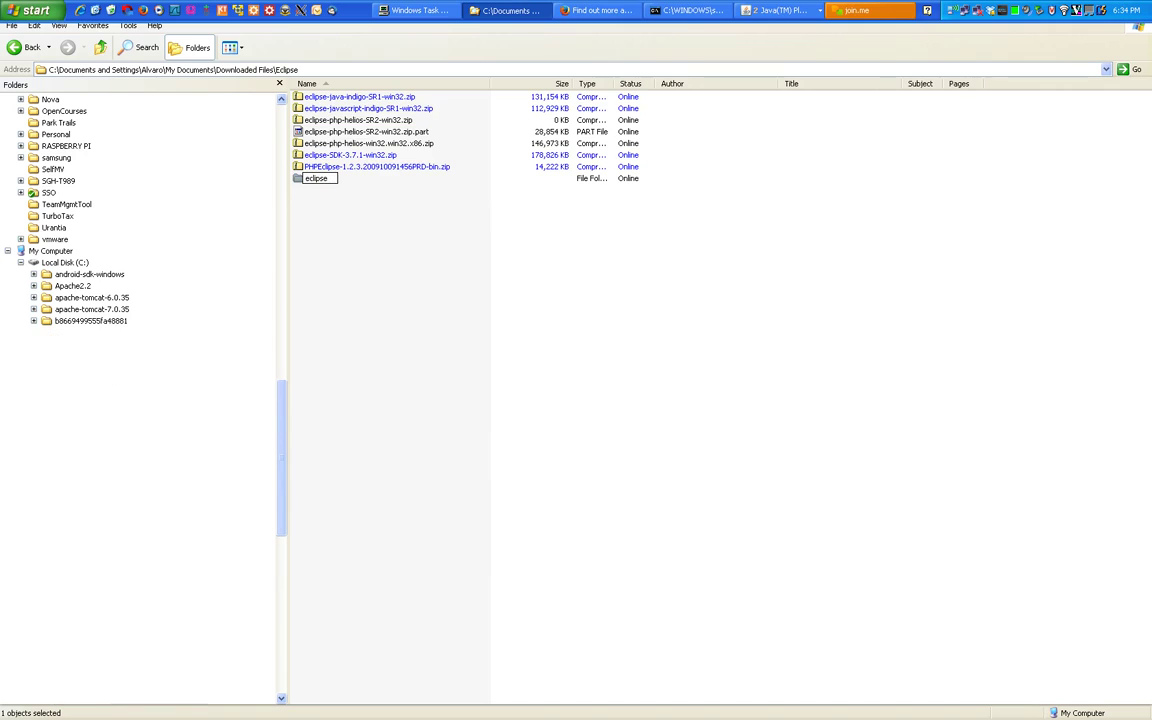
pyautogui.write('-we')
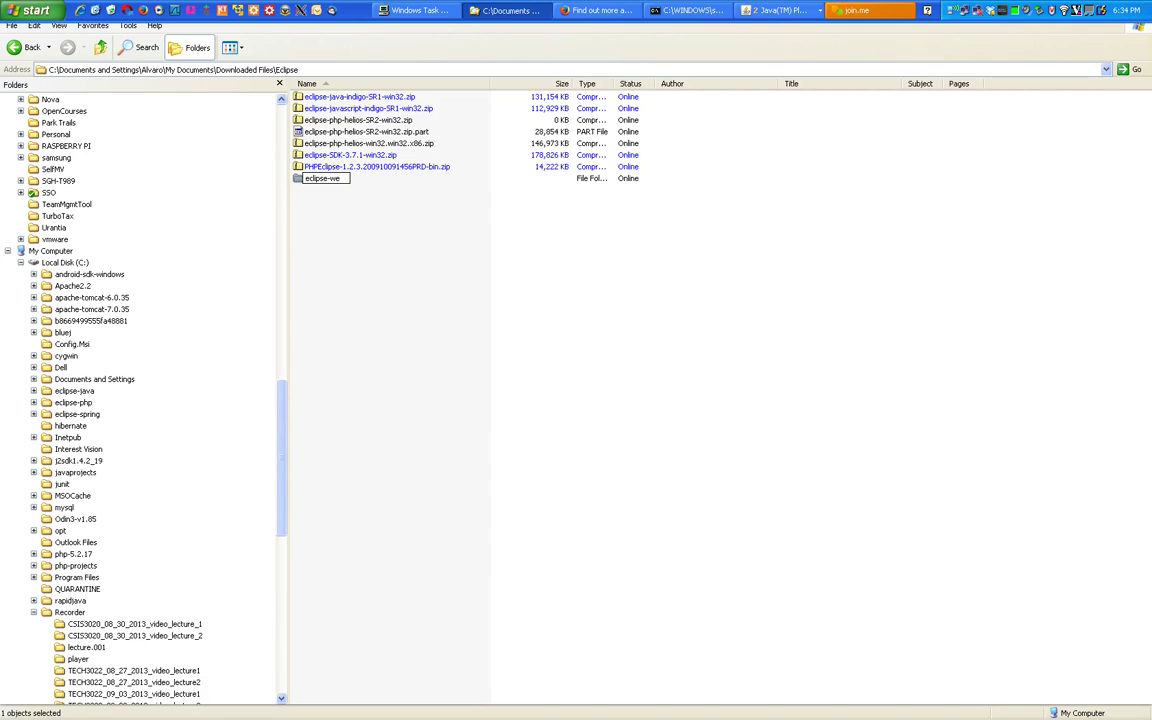
pyautogui.write('b')
pyautogui.press('Return')
pyautogui.moveTo(323, 178); pyautogui.dragTo(95, 250)
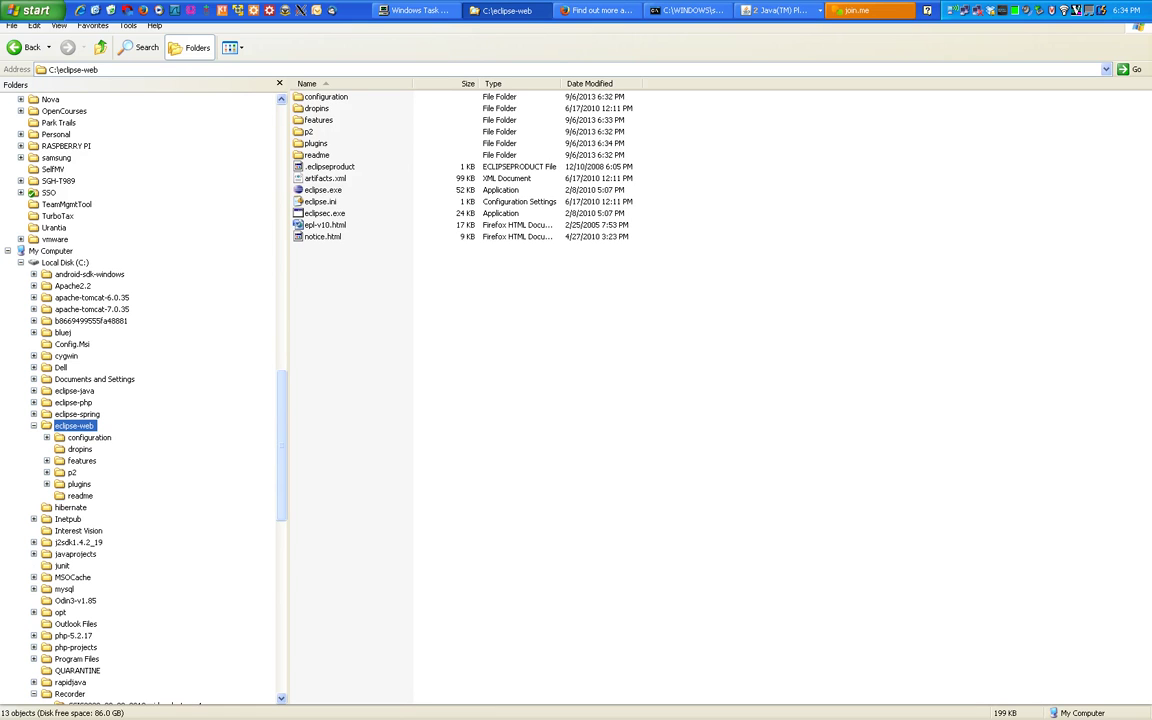
pyautogui.scroll(19, 140, 390)
pyautogui.scroll(10, 140, 390)
pyautogui.scroll(-8, 140, 390)
pyautogui.scroll(2, 140, 390)
pyautogui.scroll(5, 140, 390)
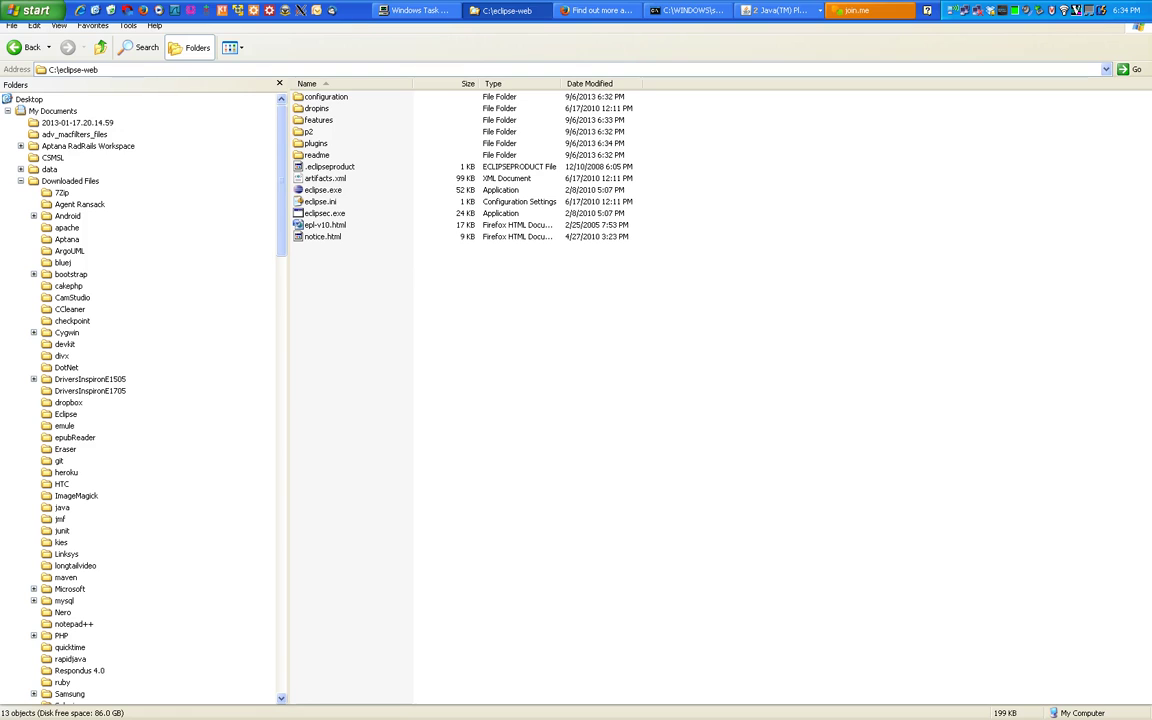
pyautogui.scroll(-1, 140, 390)
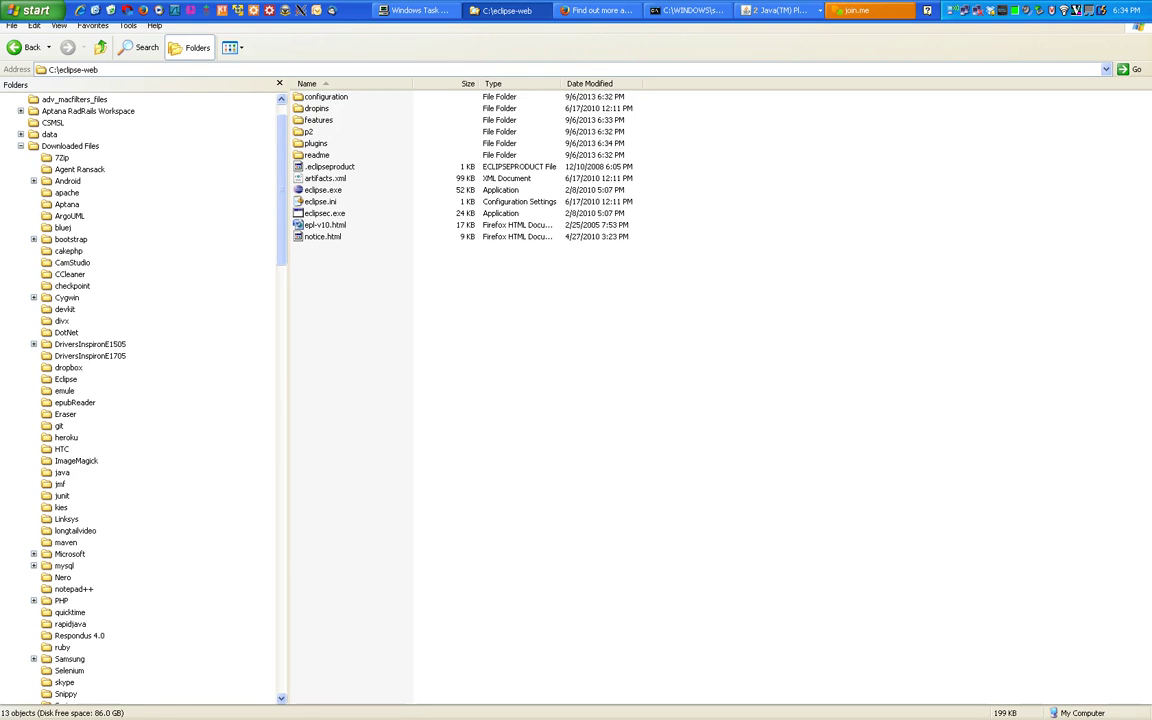
# Search the web for "jdk" in a new Firefox tab, open Oracle's Java SE Downloads page and review the available JDK 7 packages.
pyautogui.click(597, 10)
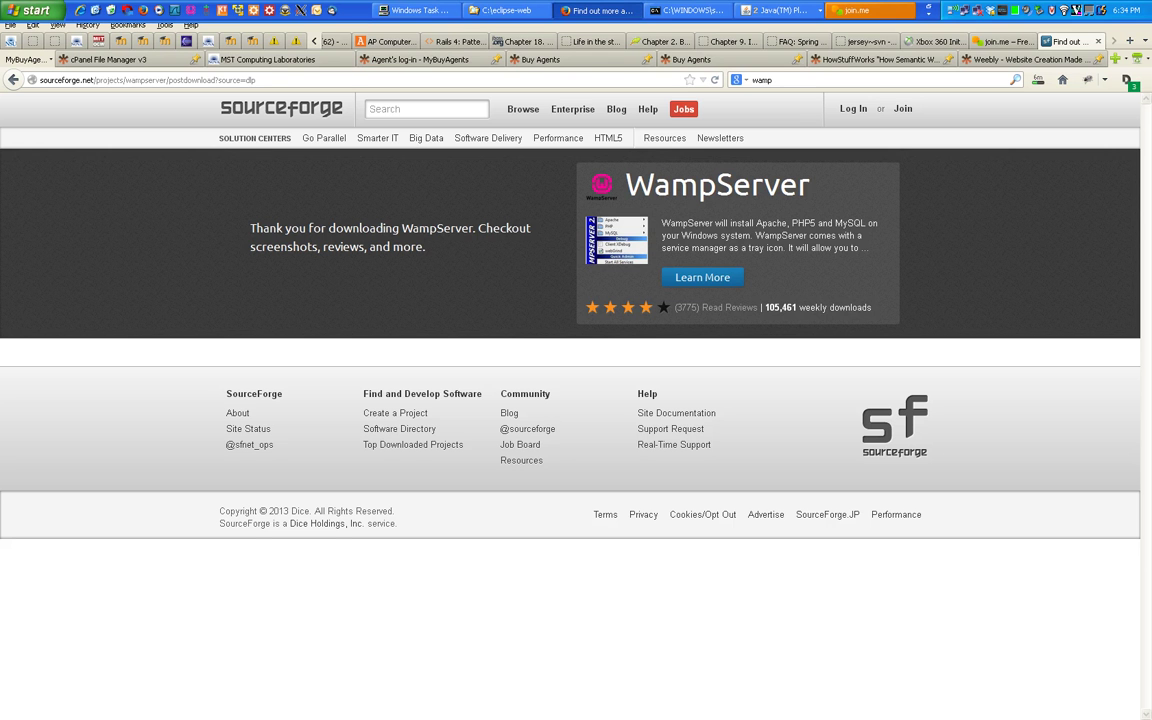
pyautogui.hotkey('ctrl', 't')
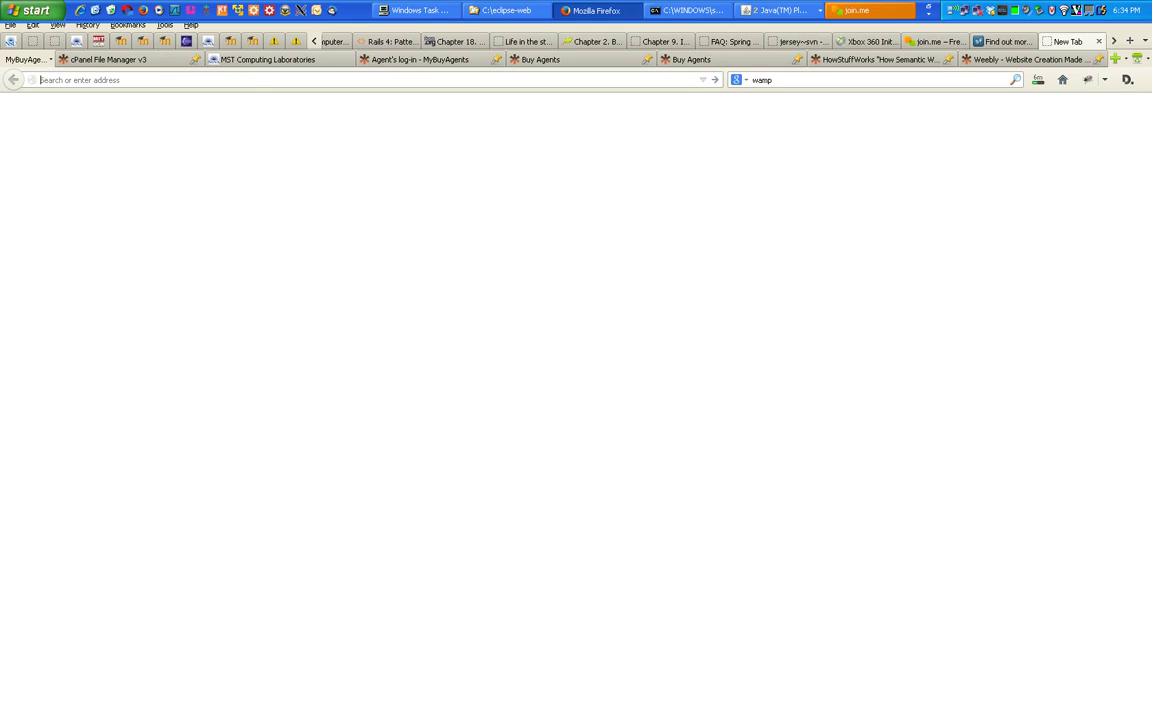
pyautogui.write('jdk')
pyautogui.press('Return')
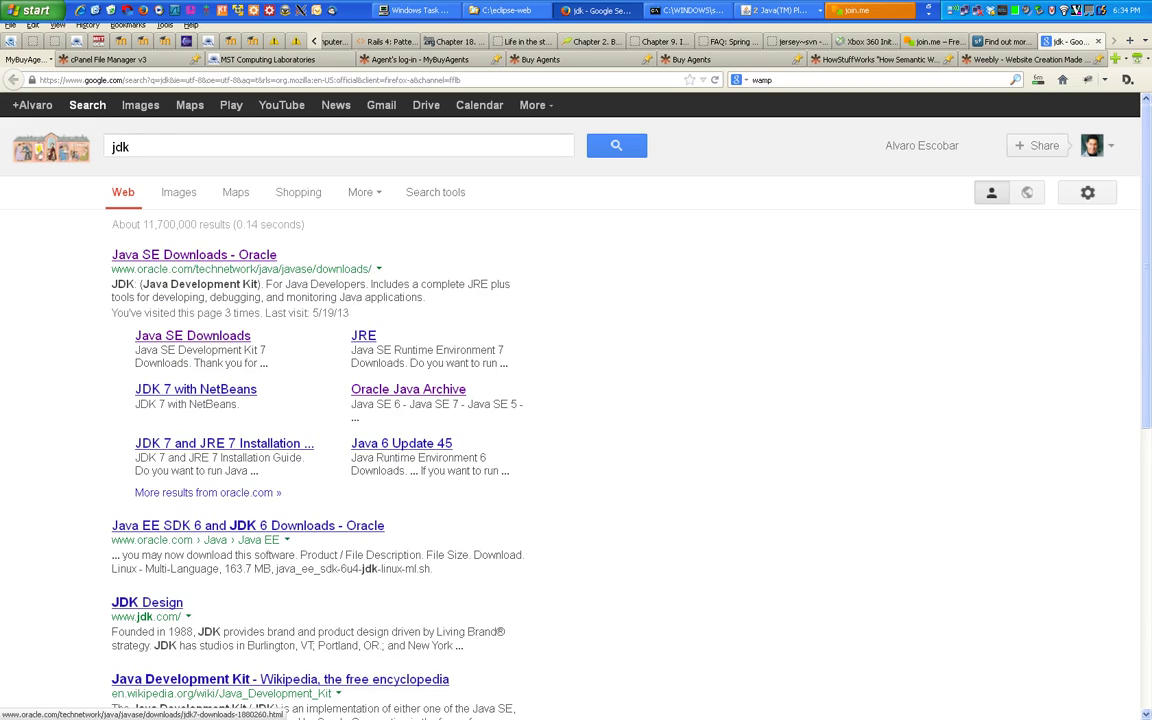
pyautogui.click(192, 335)
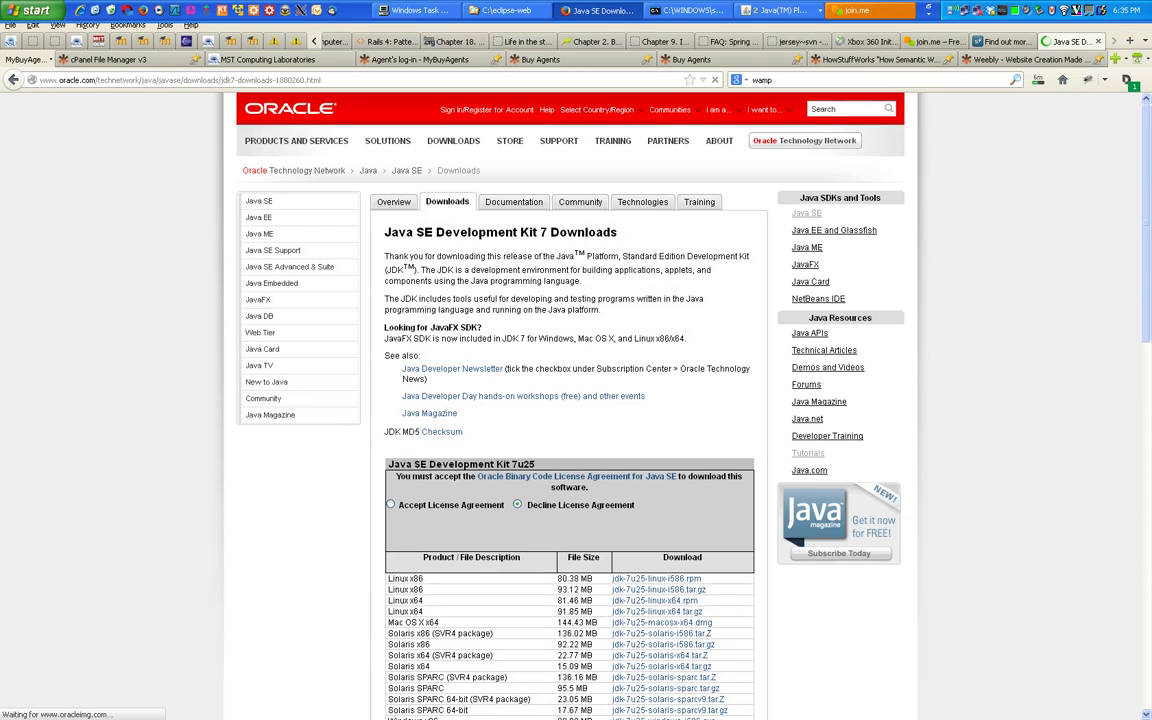
pyautogui.scroll(-2, 570, 400)
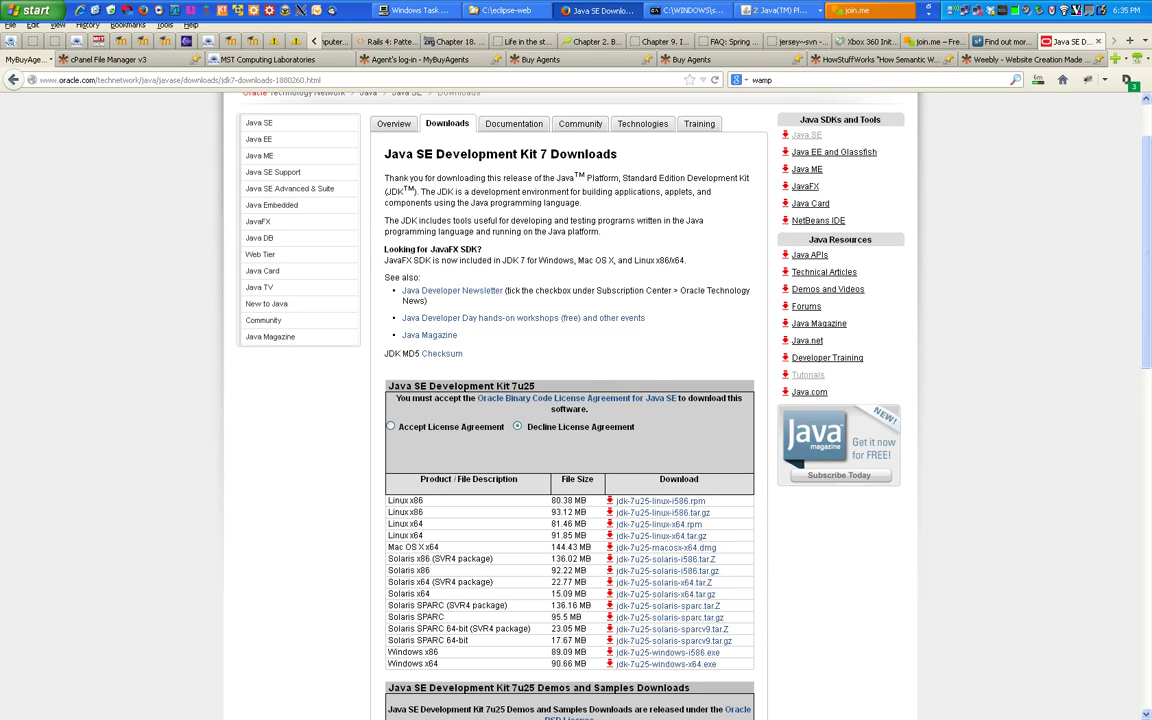
pyautogui.scroll(1, 576, 400)
pyautogui.scroll(-15, 576, 400)
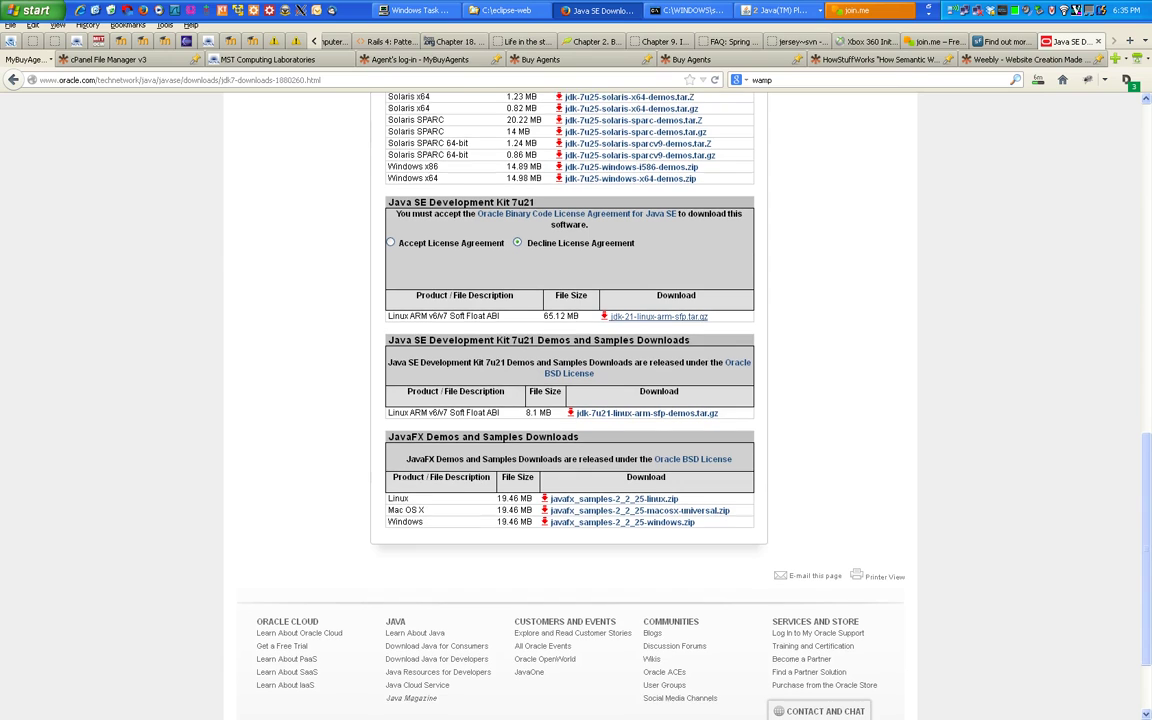
pyautogui.scroll(-2, 576, 400)
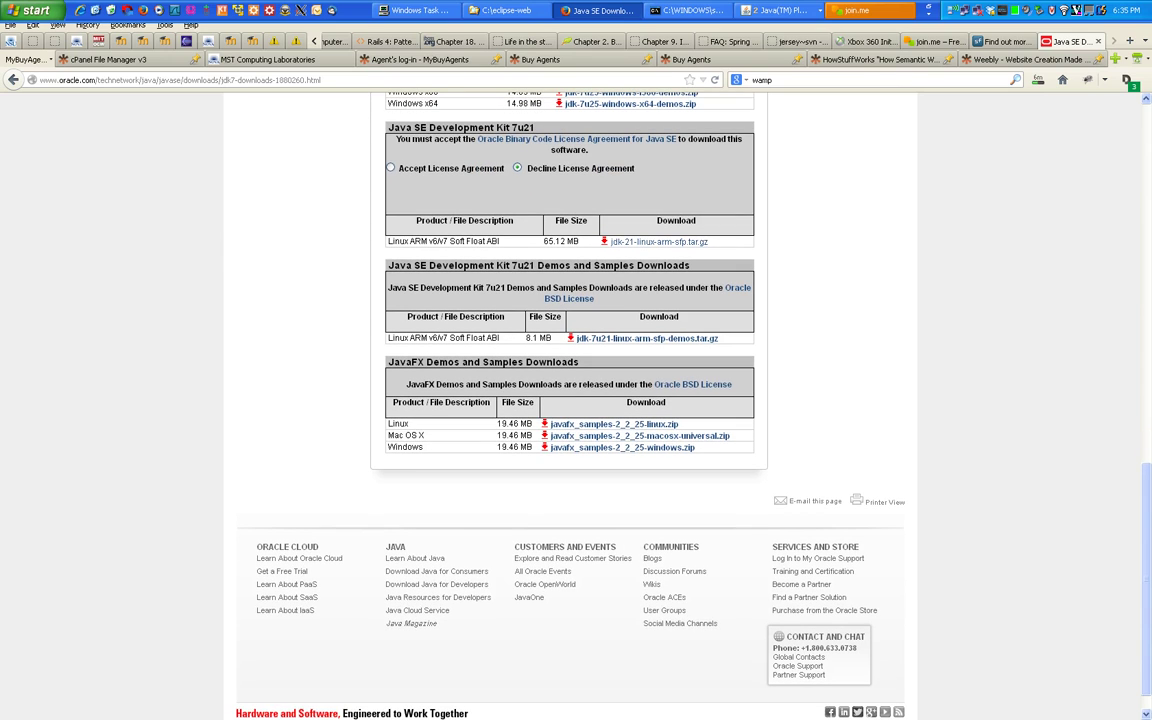
pyautogui.scroll(7, 576, 400)
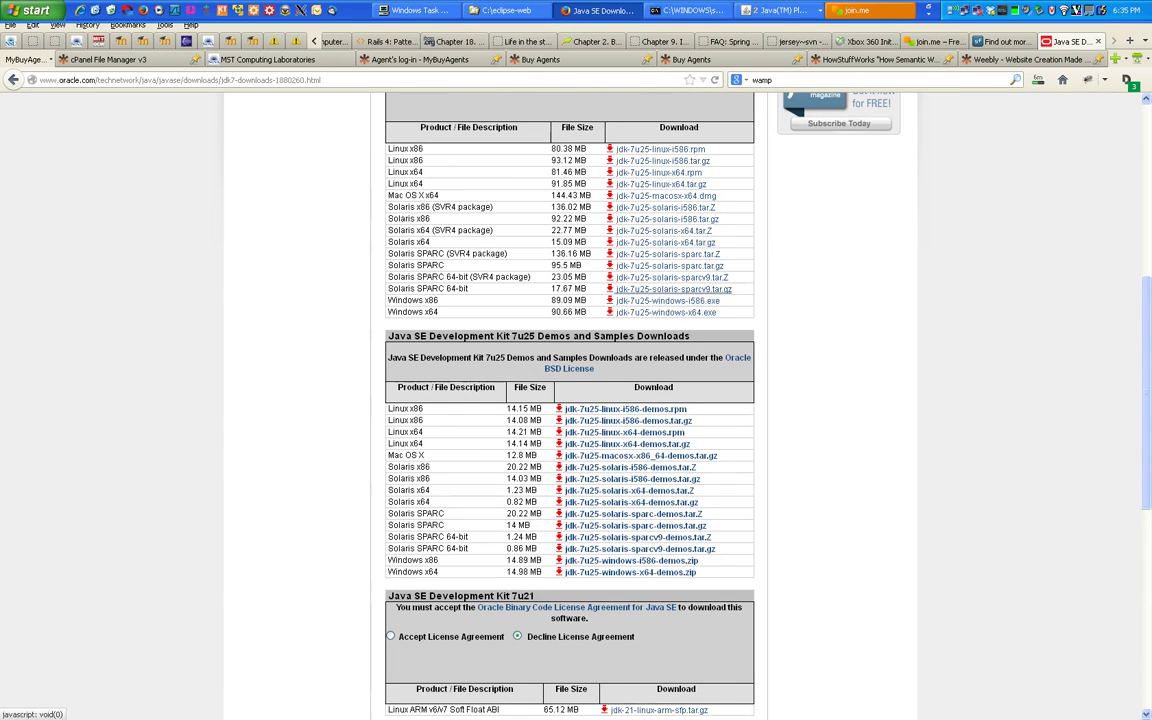
# Switch to Windows Explorer and open the Java folder under C:\Program Files to look at the installed JDK and JRE versions.
pyautogui.click(505, 10)
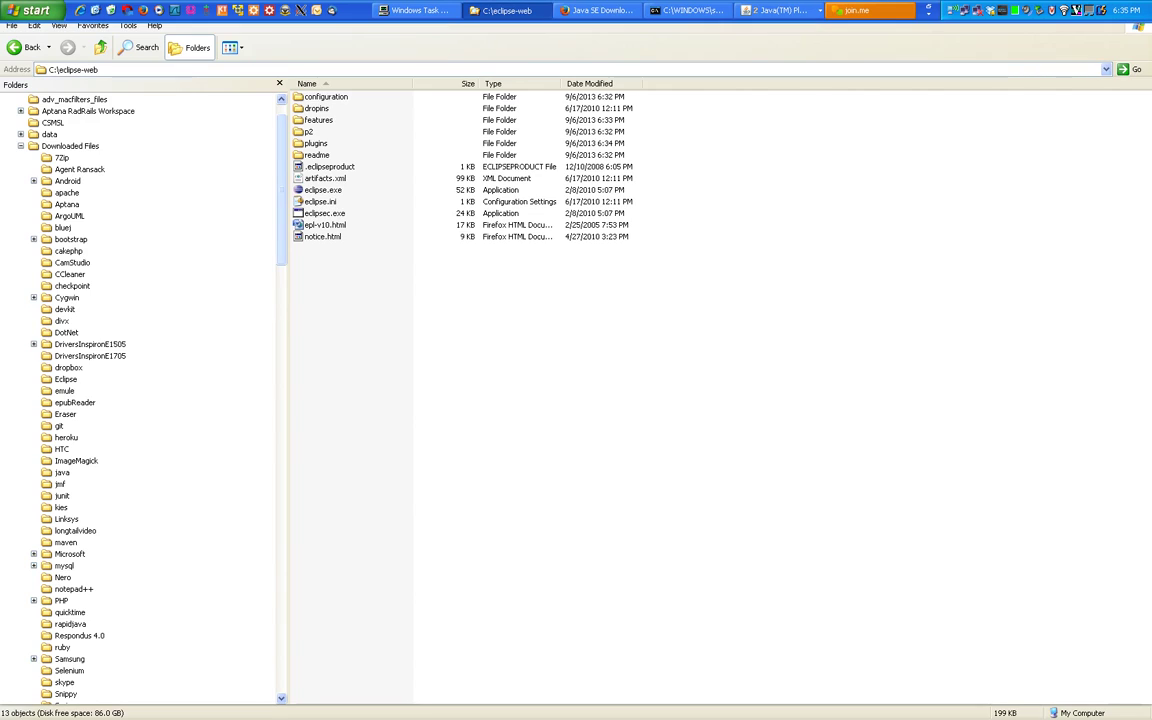
pyautogui.scroll(-17, 140, 400)
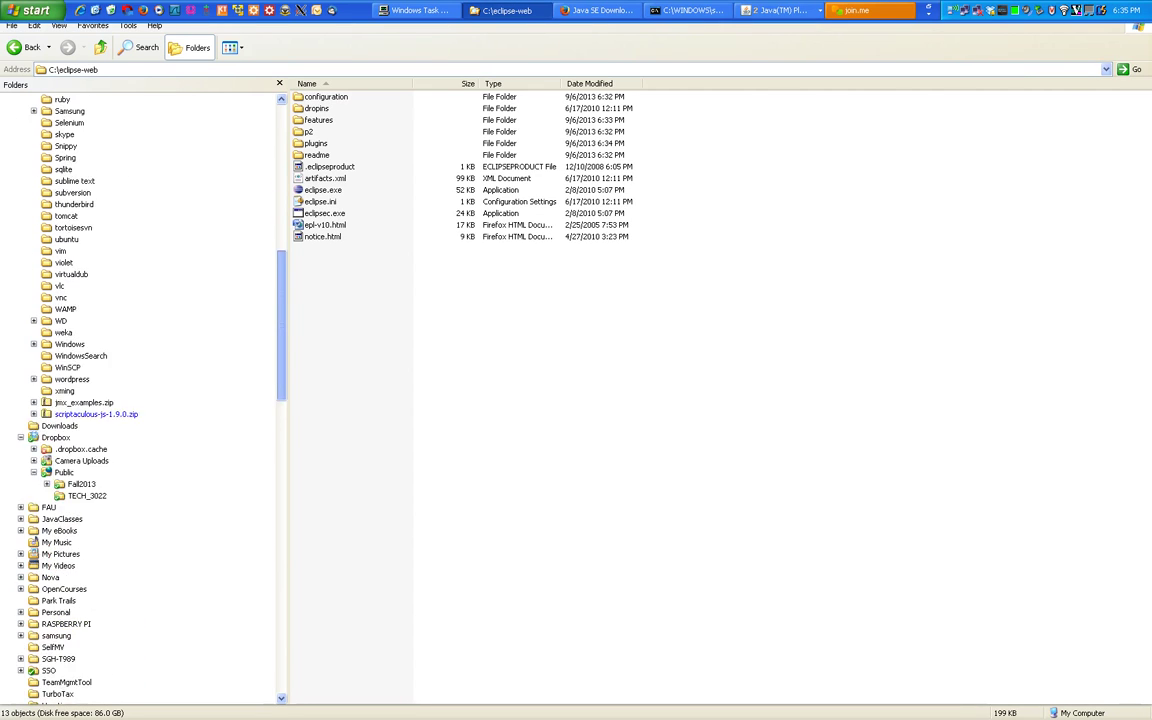
pyautogui.scroll(17, 140, 400)
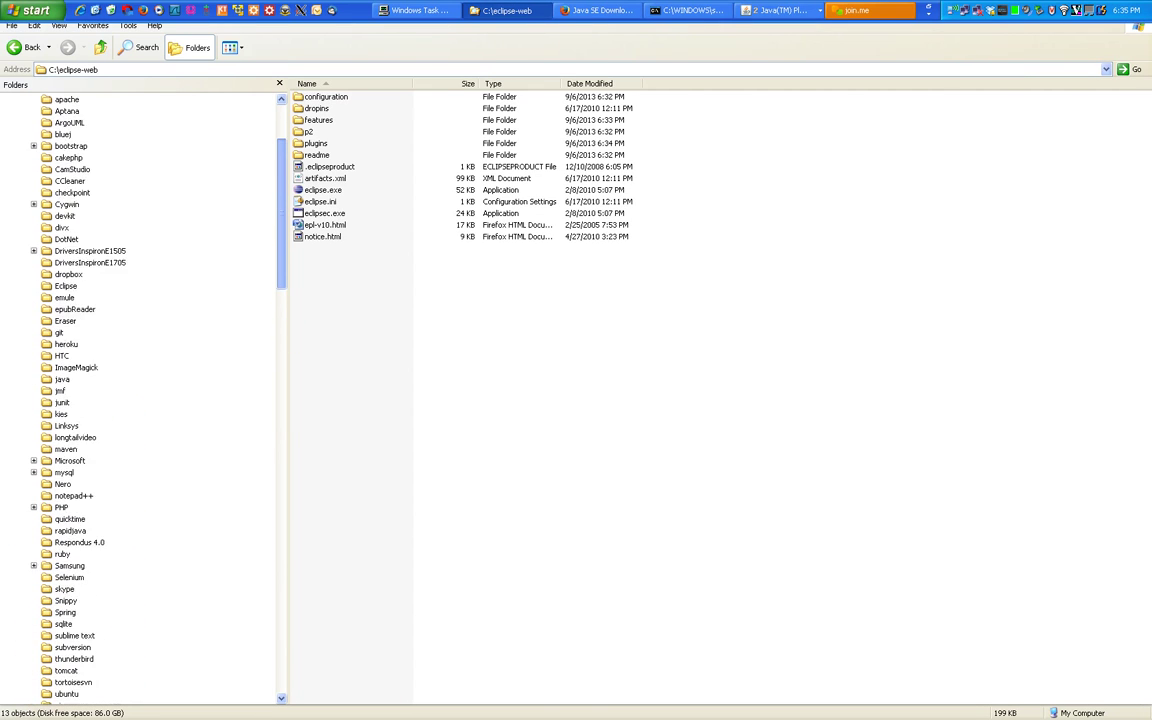
pyautogui.scroll(1, 140, 400)
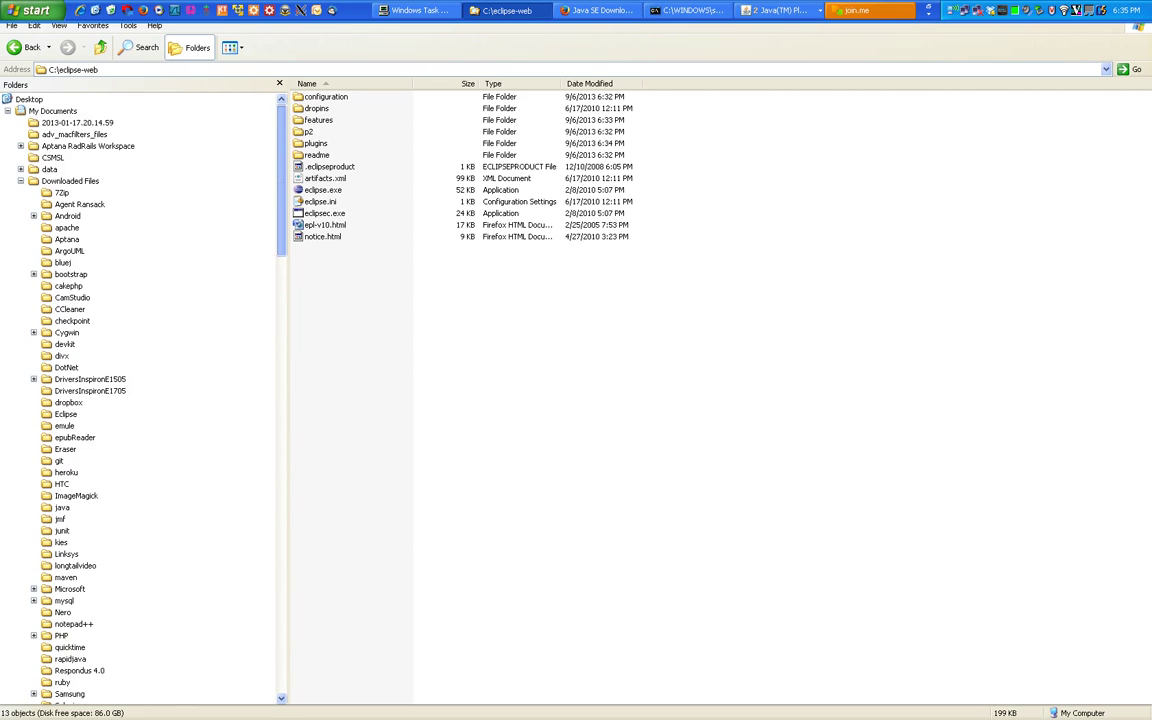
pyautogui.scroll(-20, 140, 400)
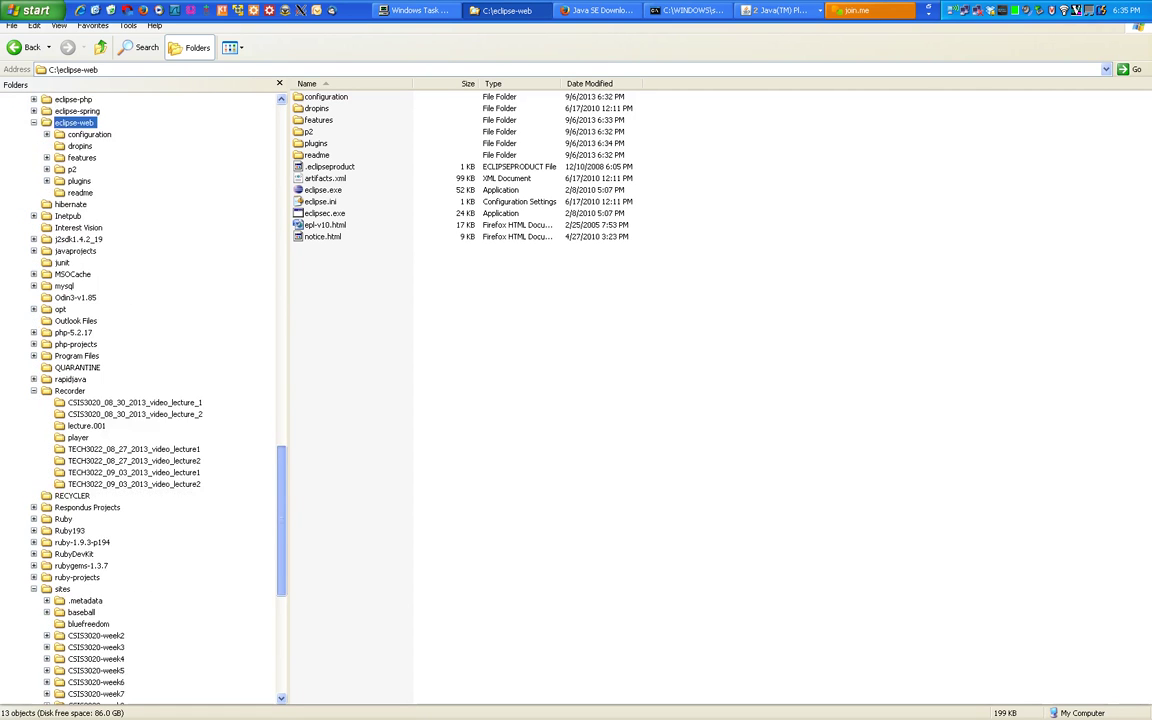
pyautogui.scroll(-10, 140, 400)
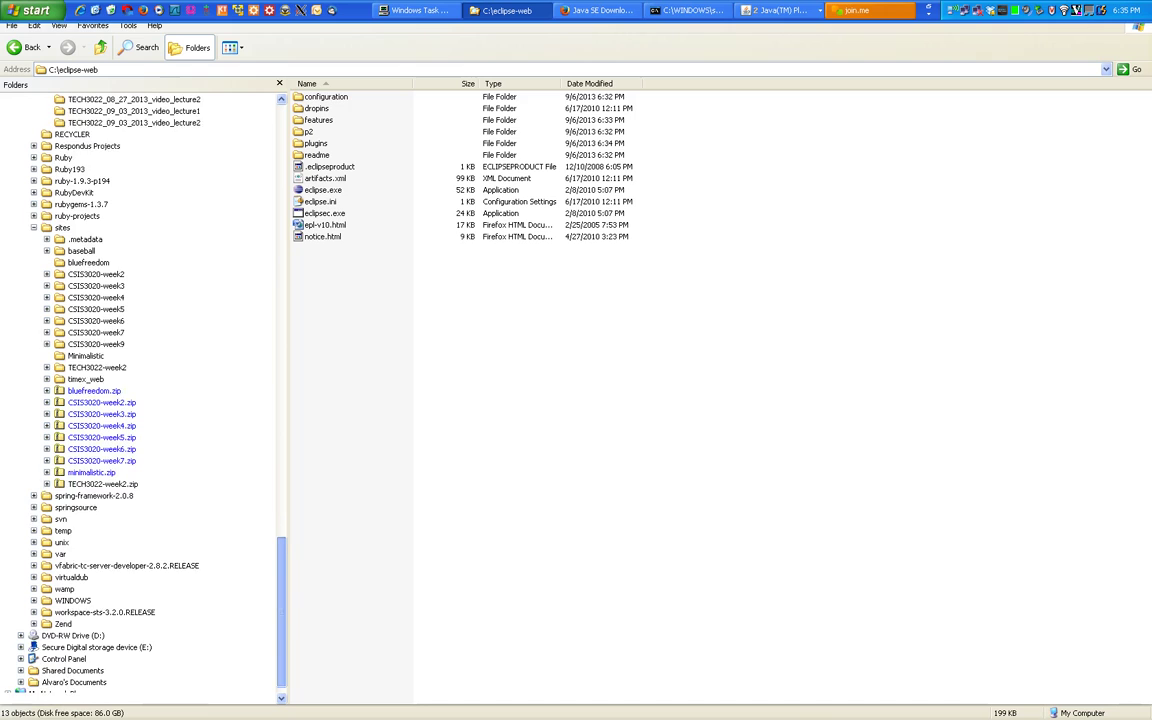
pyautogui.scroll(-1, 140, 400)
pyautogui.scroll(4, 140, 400)
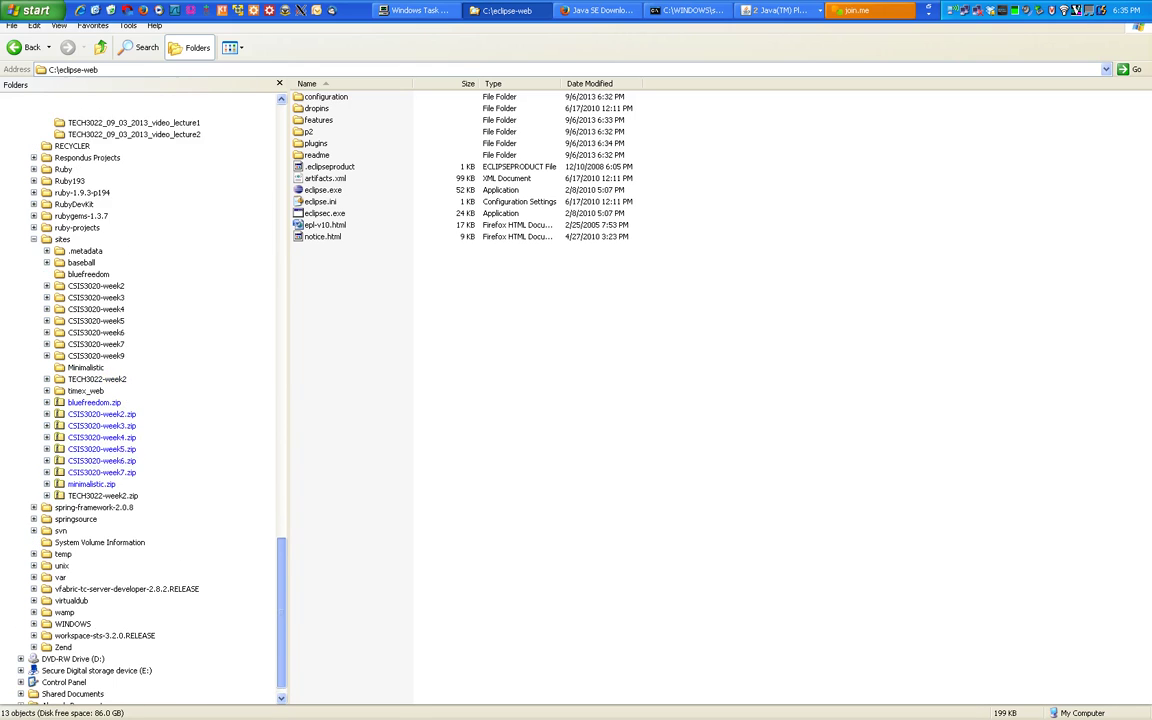
pyautogui.scroll(5, 140, 390)
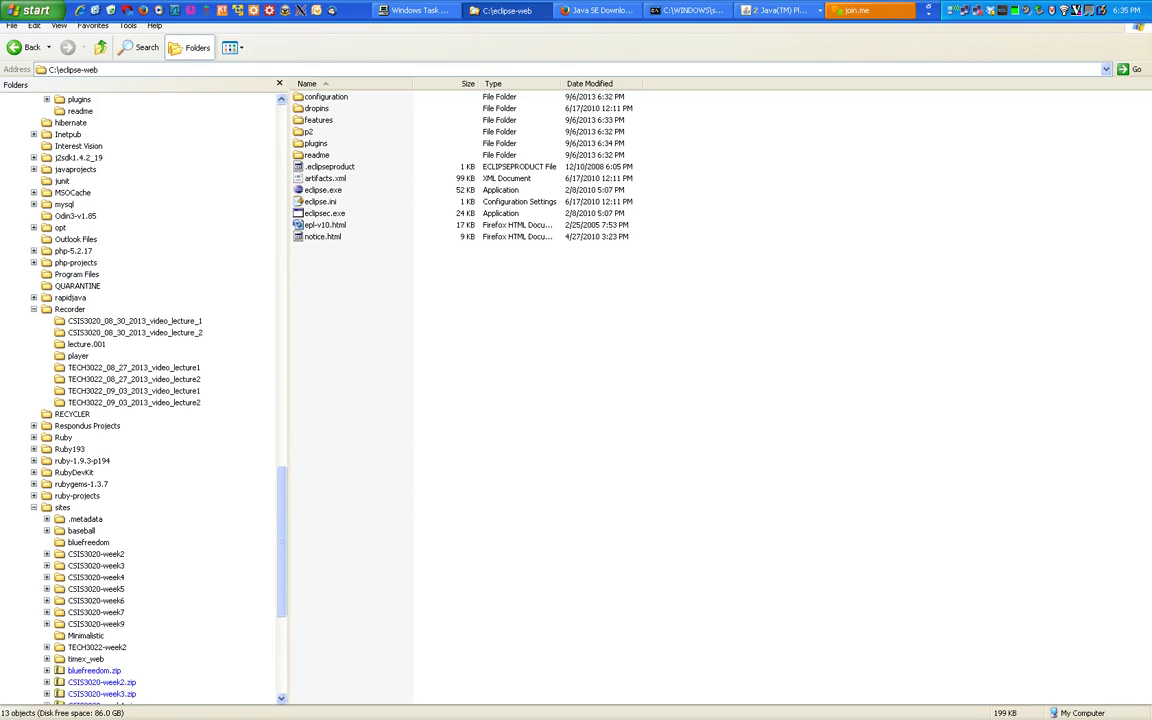
pyautogui.click(33, 274)
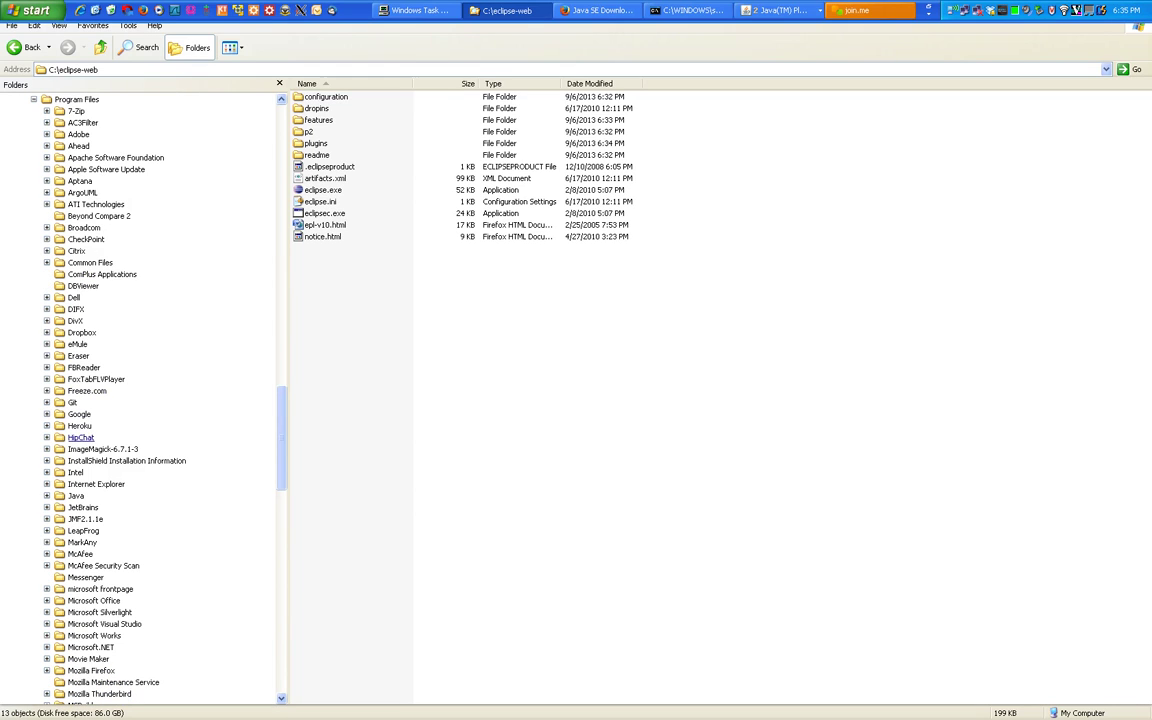
pyautogui.click(75, 496)
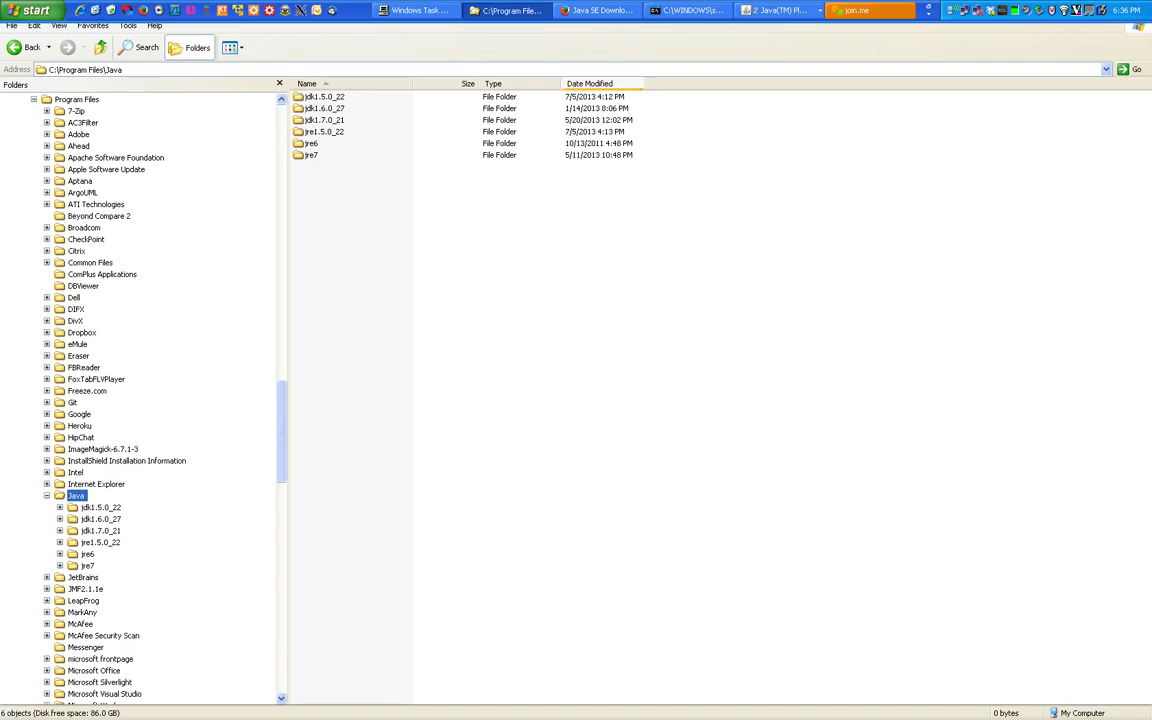
# Sort the Java folder's contents by date modified, newest first, and slightly widen the date column.
pyautogui.click(598, 83)
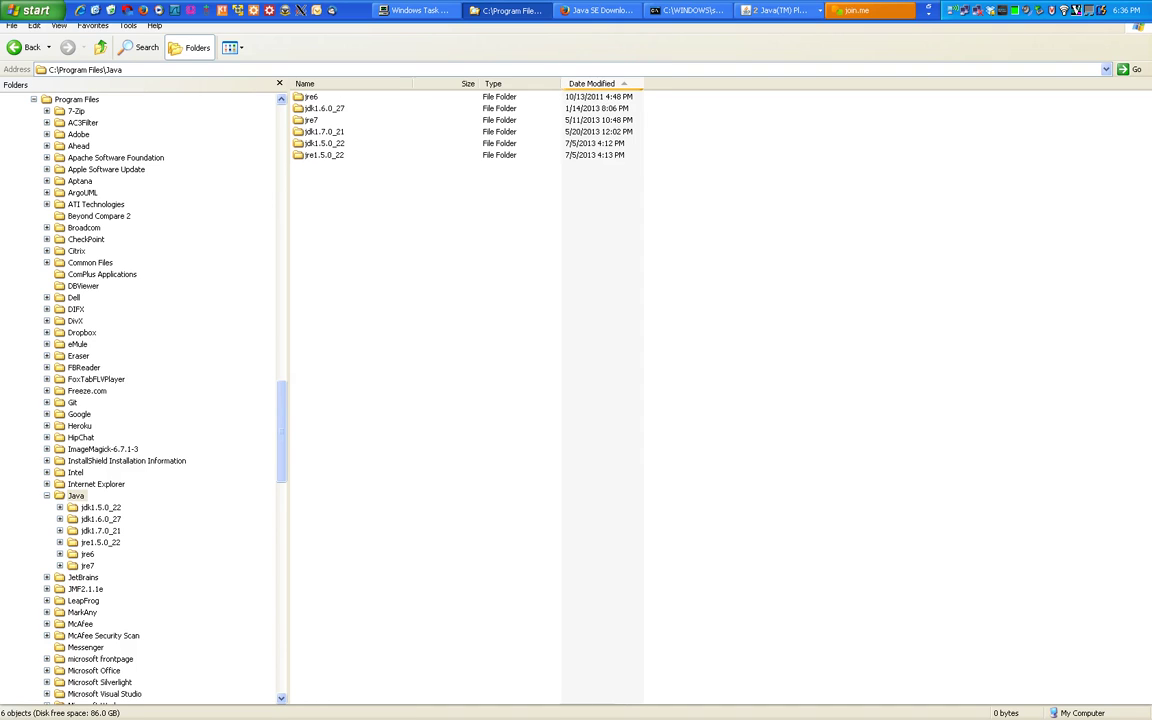
pyautogui.click(595, 83)
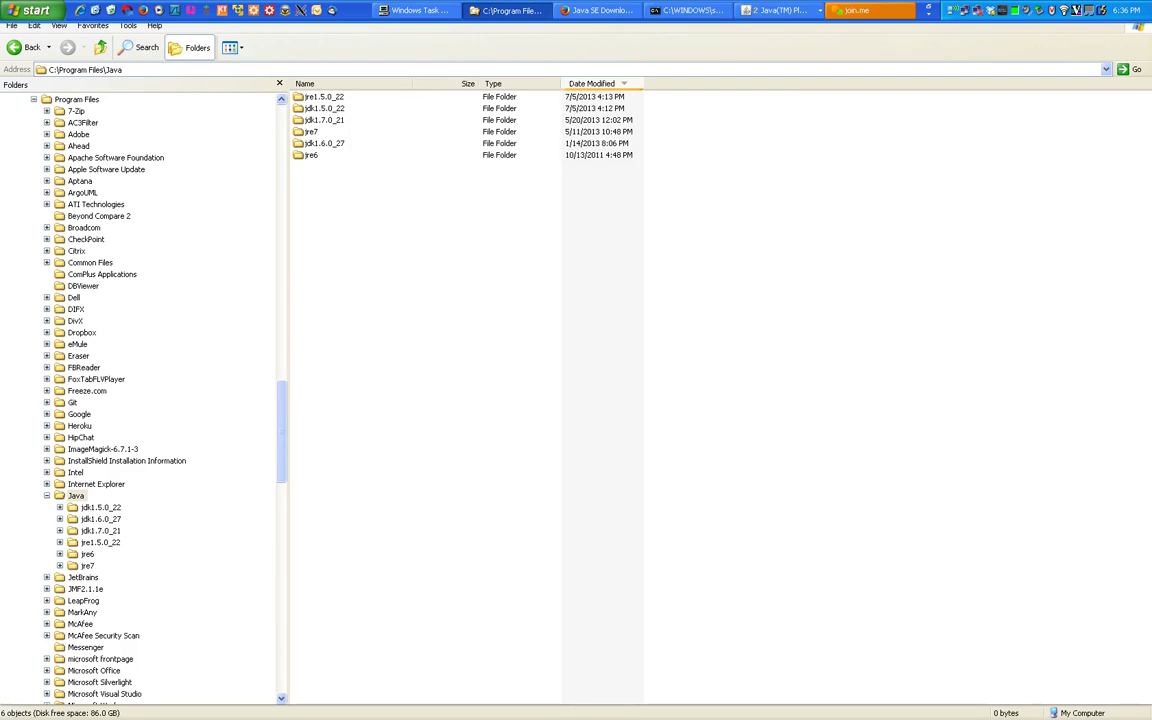
pyautogui.moveTo(645, 83); pyautogui.dragTo(651, 83)
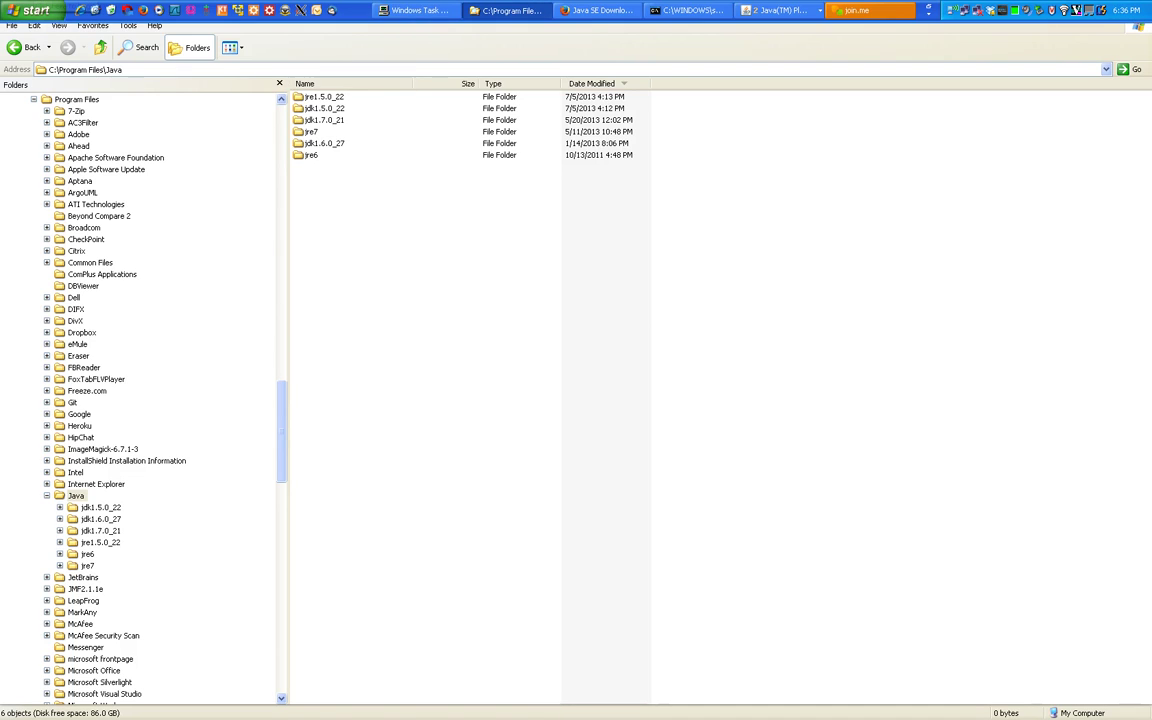
# Open a command prompt and run java -version to check the active Java version.
pyautogui.click(36, 10)
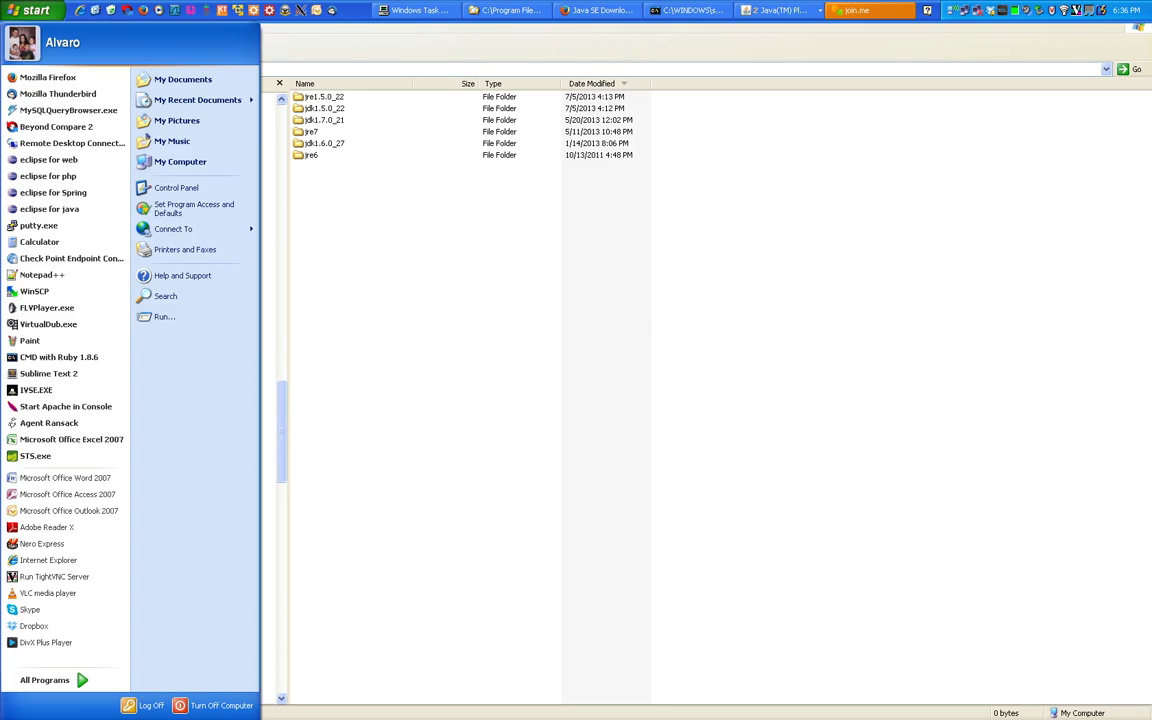
pyautogui.click(165, 316)
pyautogui.press('Return')
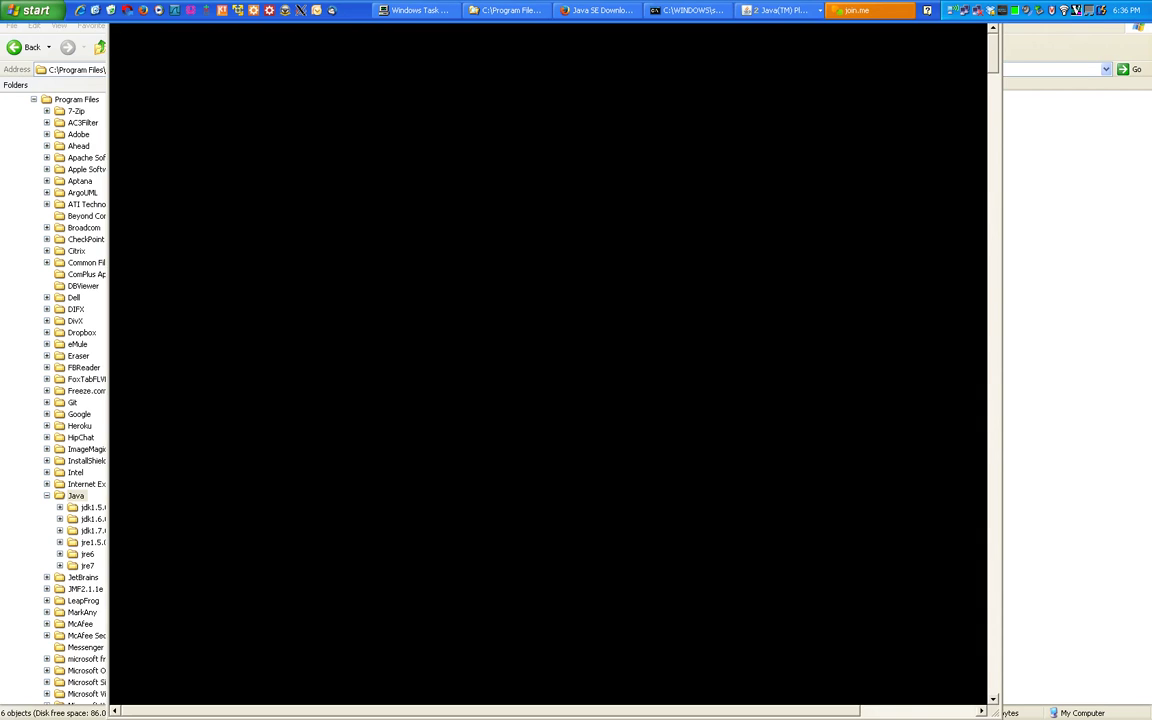
pyautogui.write('java ')
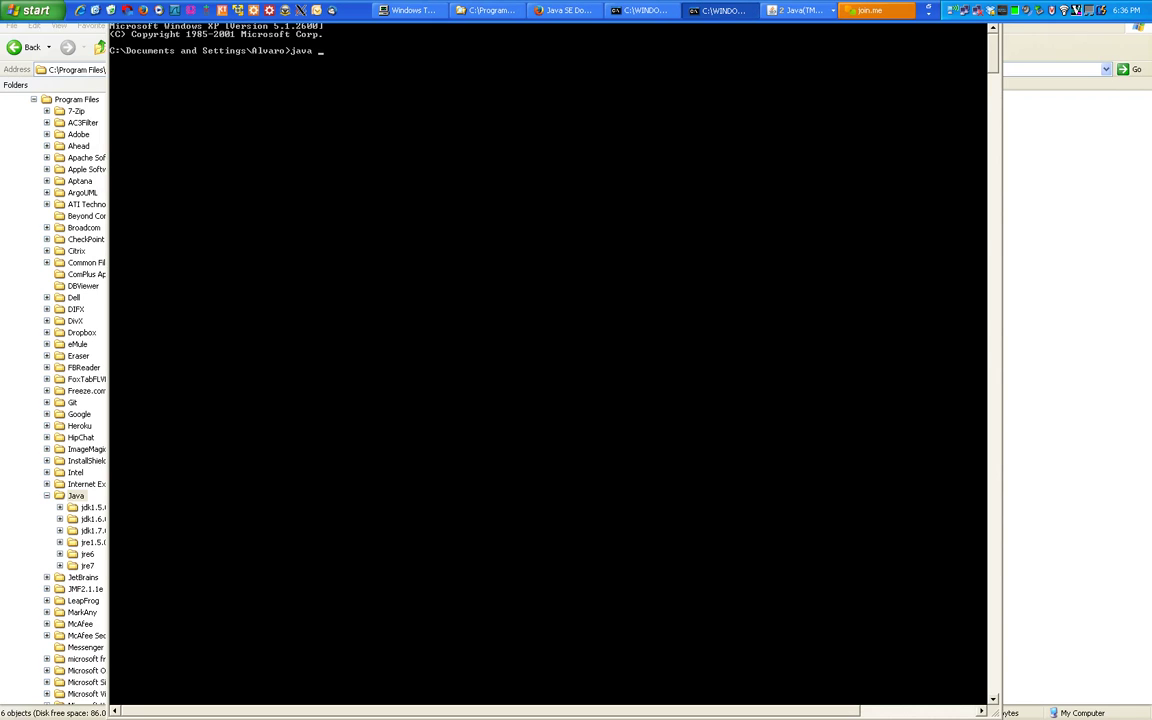
pyautogui.write('-version')
pyautogui.press('Return')
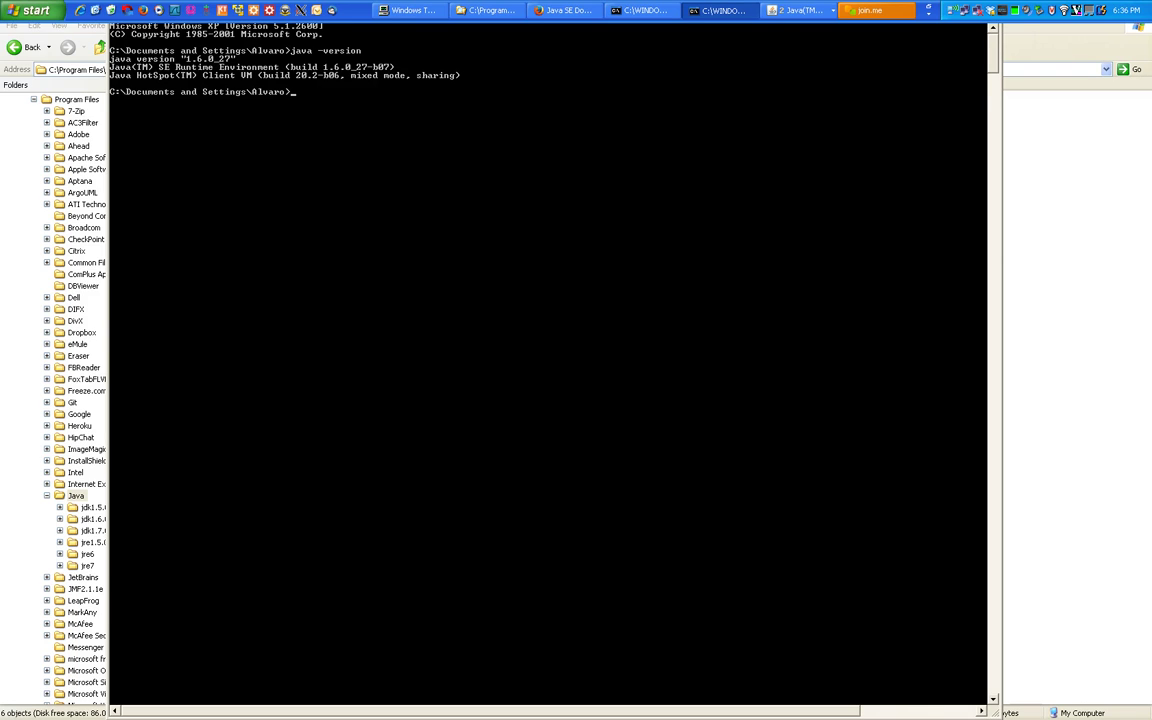
# Compare the jre6 and jdk1.6.0_27 folders with the command prompt's Java version output, and close the command prompt.
pyautogui.hotkey('alt', 'Tab')
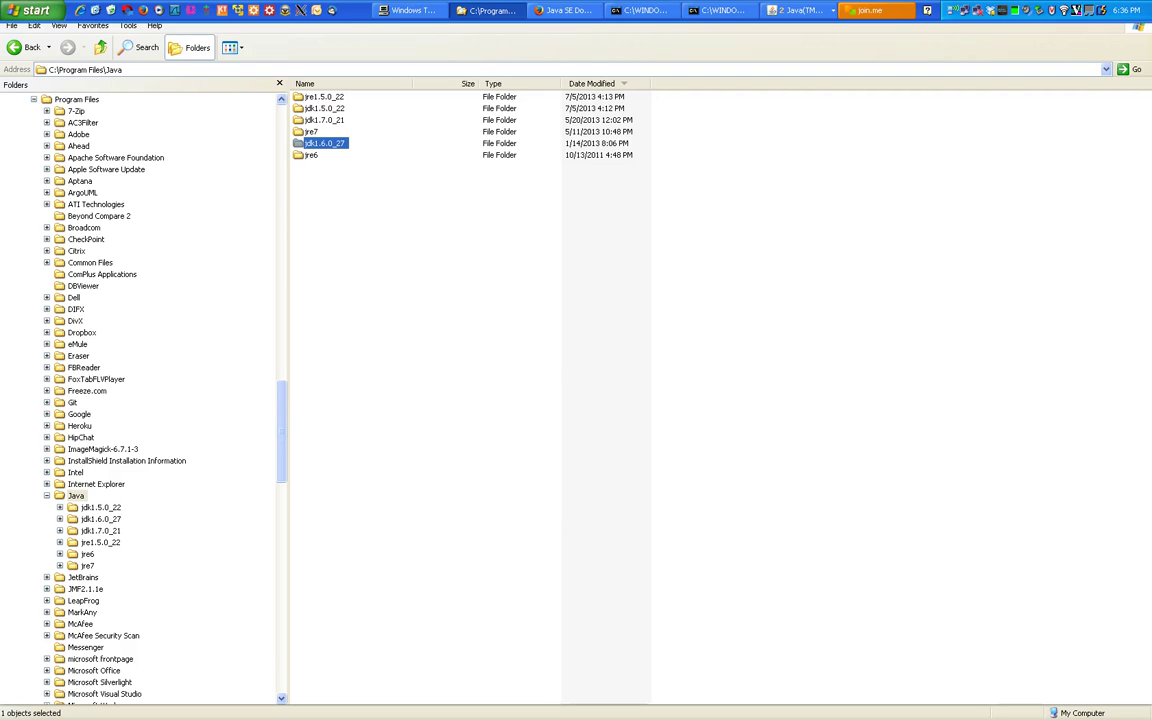
pyautogui.click(312, 155)
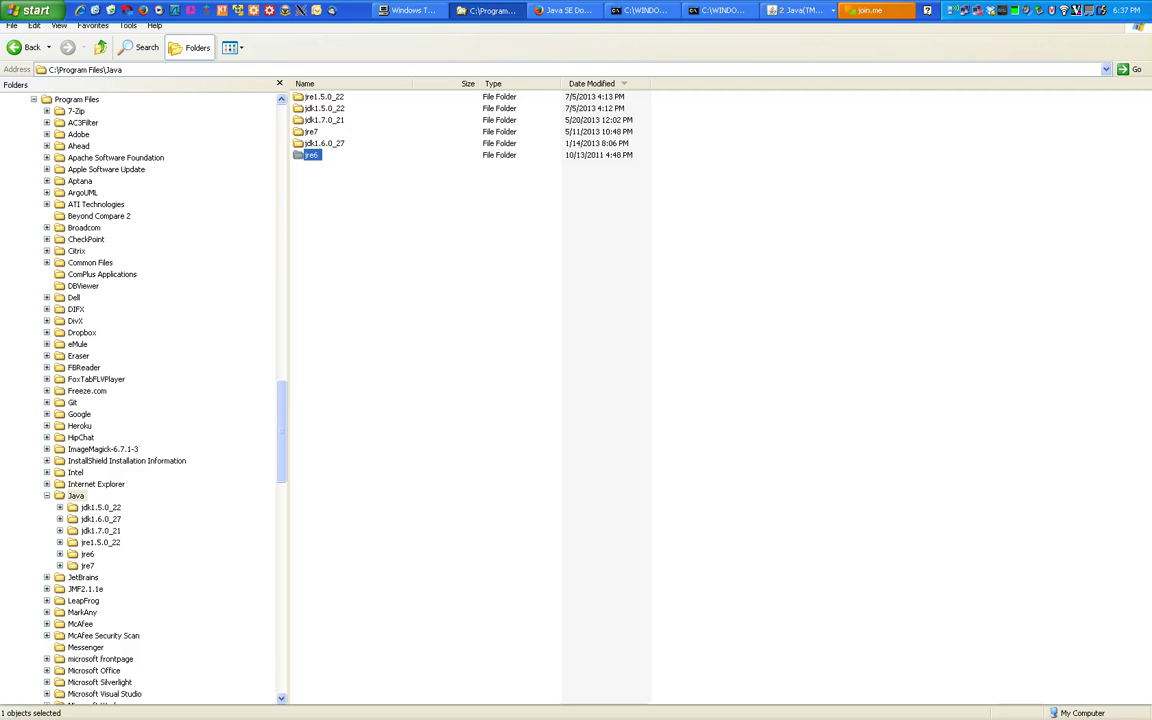
pyautogui.click(325, 143)
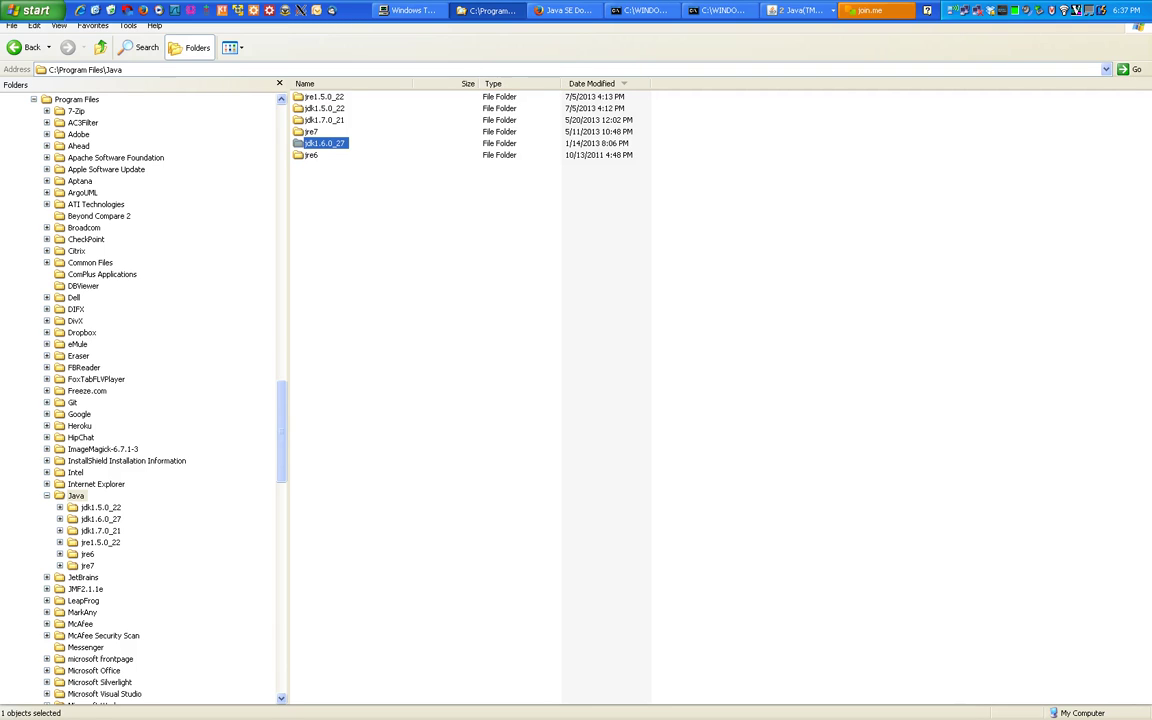
pyautogui.hotkey('alt', 'Tab')
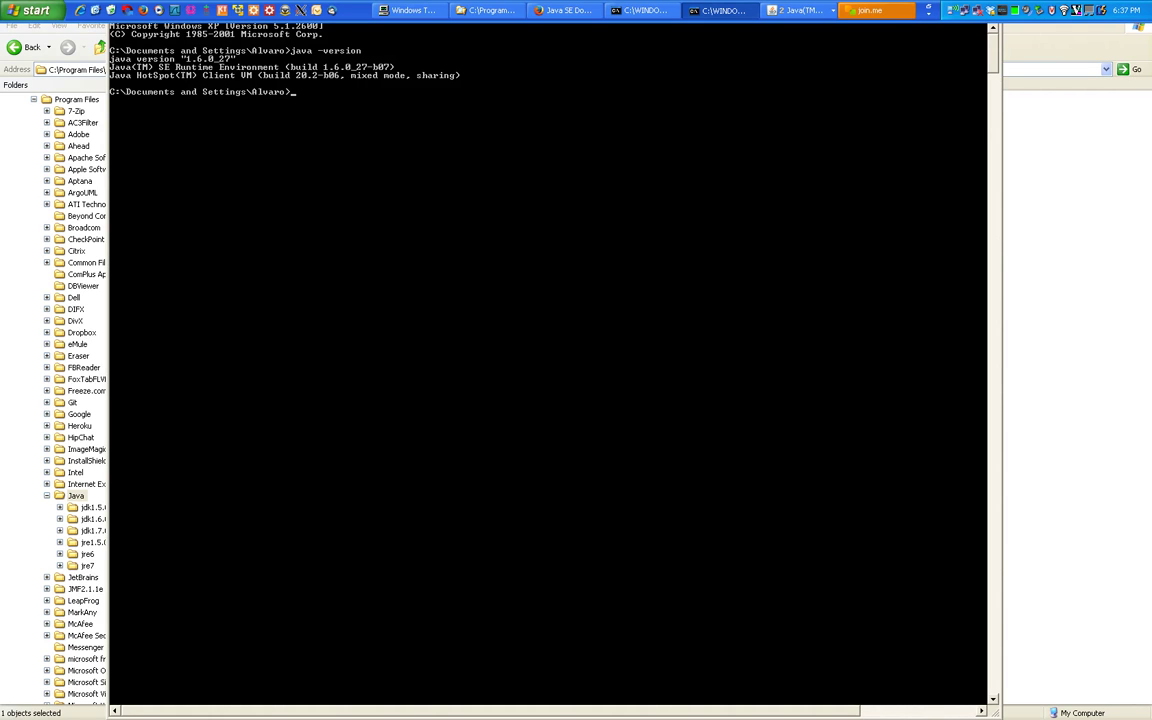
pyautogui.hotkey('alt', 'Tab')
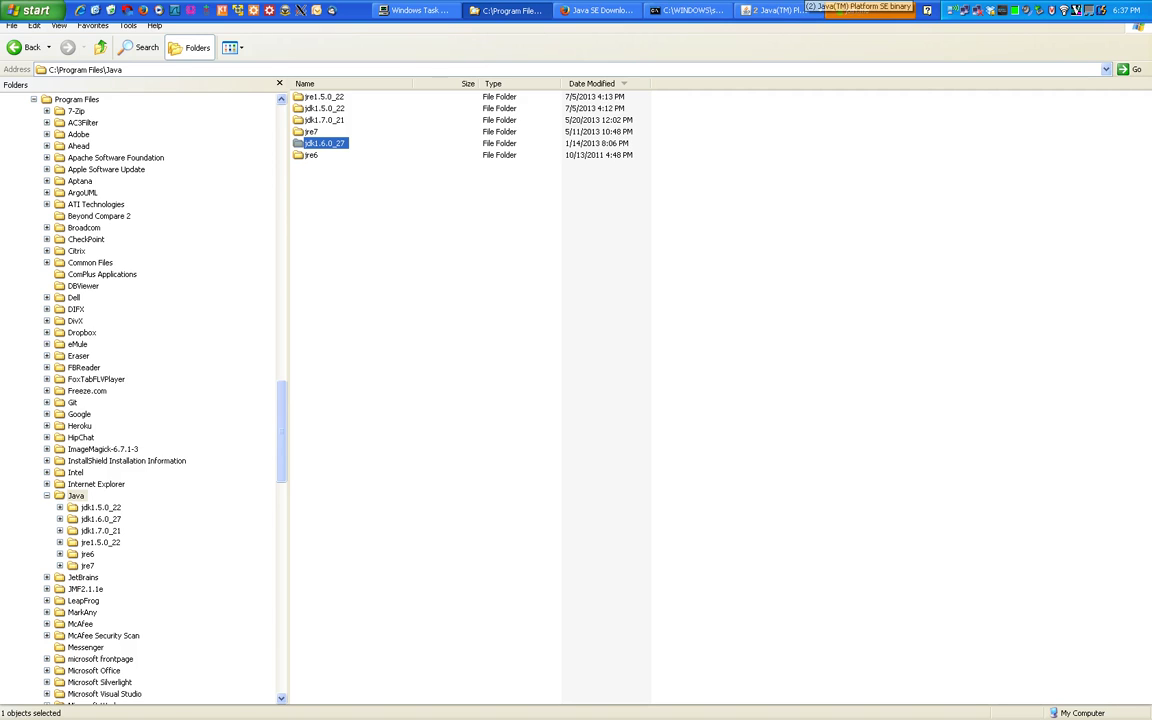
# Return to the C:\eclipse-web folder and open eclipse.ini in Notepad++.
pyautogui.press('BackSpace')
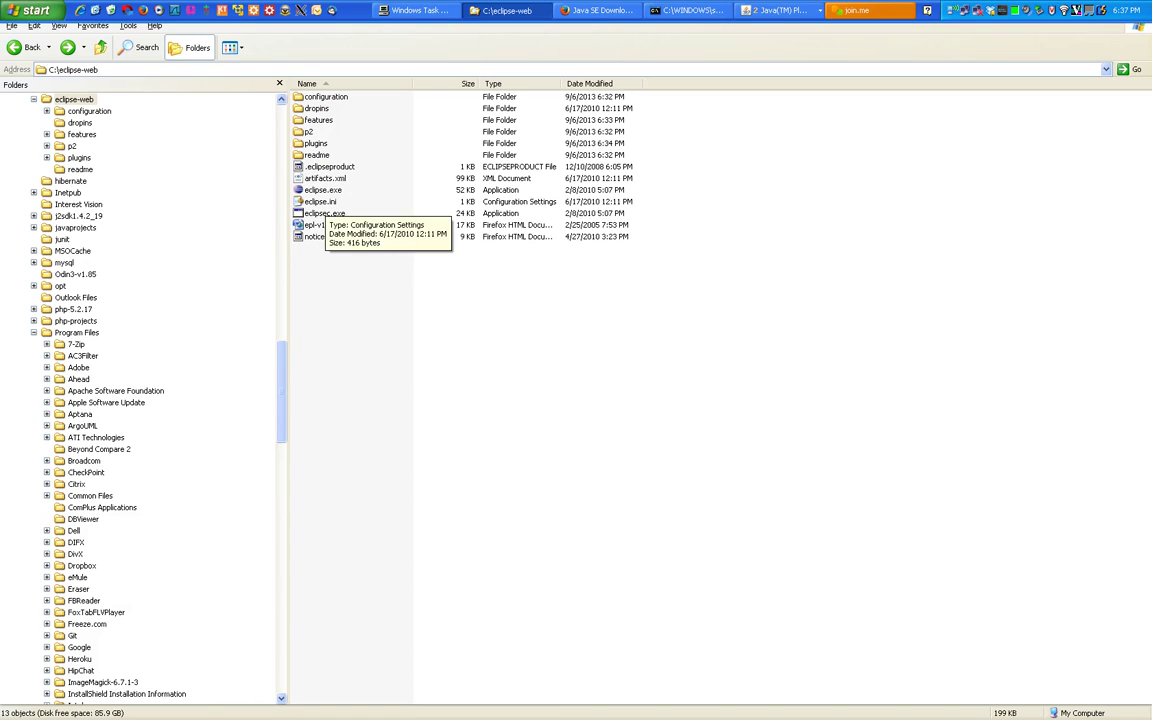
pyautogui.click(320, 201)
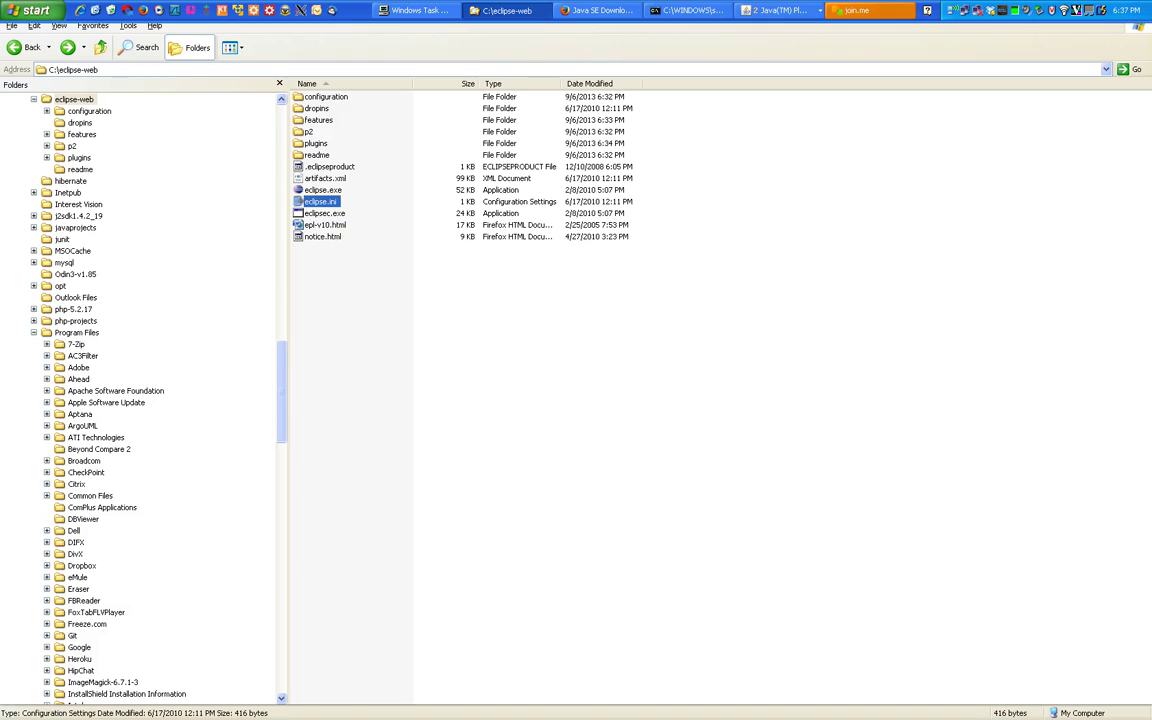
pyautogui.rightClick(326, 203)
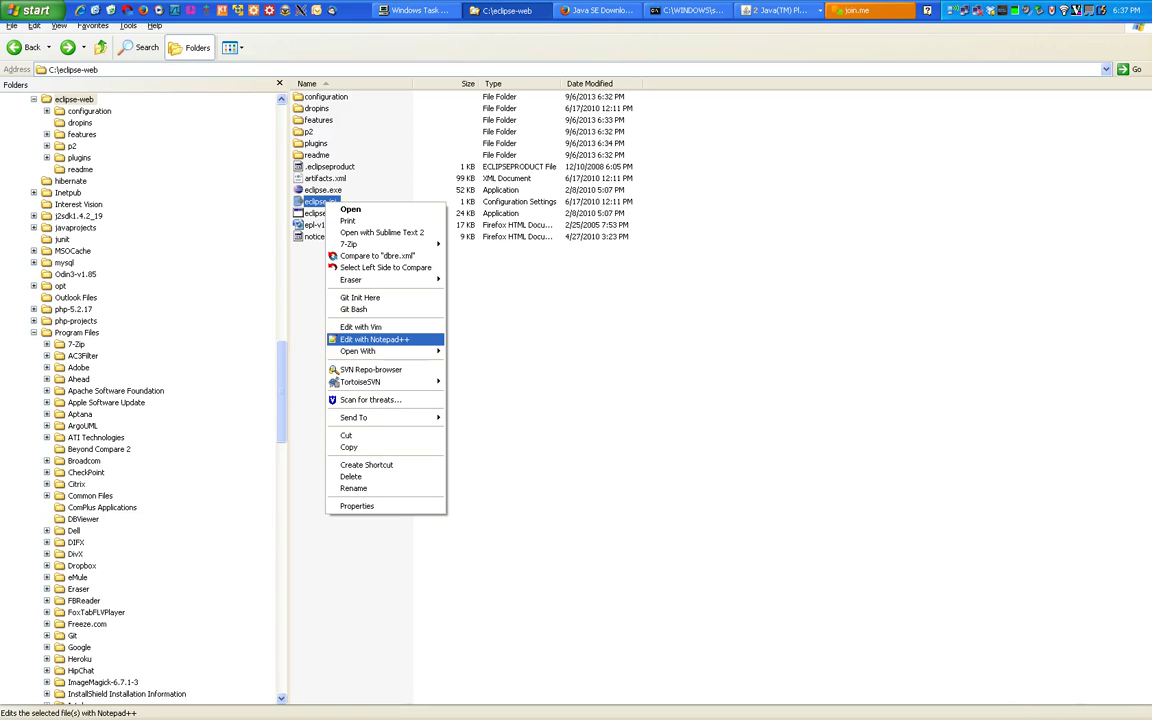
pyautogui.click(380, 339)
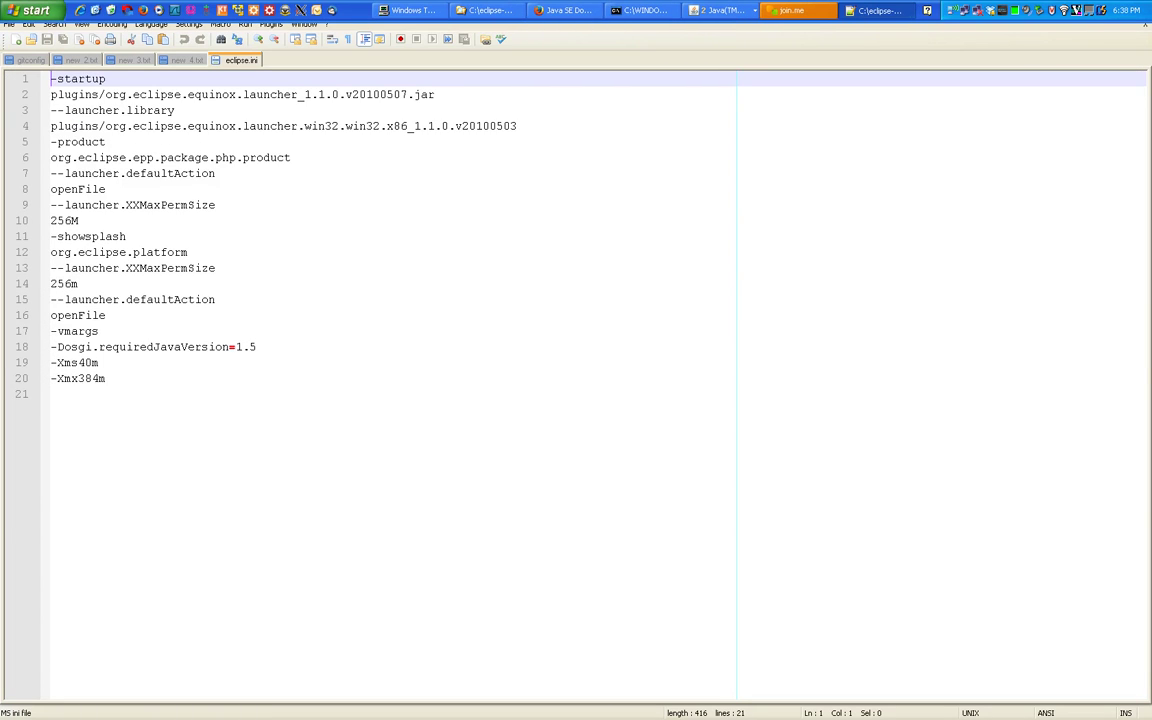
# Set the maximum heap size in eclipse.ini to -Xmx512m, save the file and close Notepad++.
pyautogui.click(94, 363)
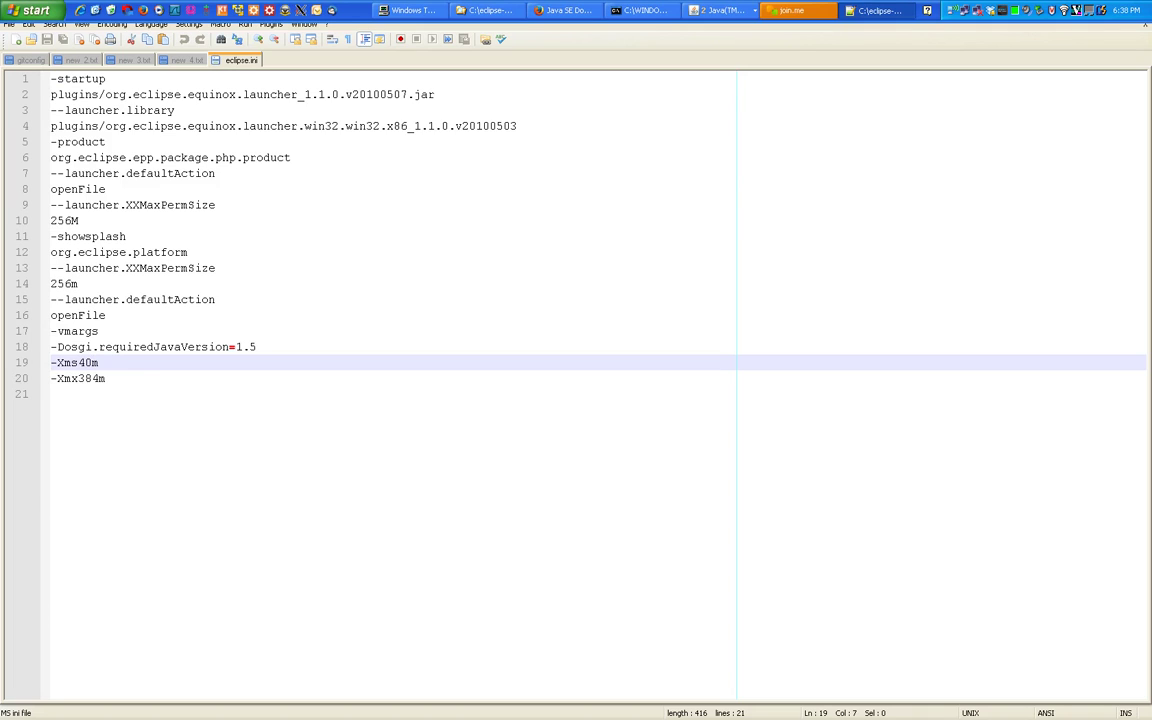
pyautogui.click(98, 378)
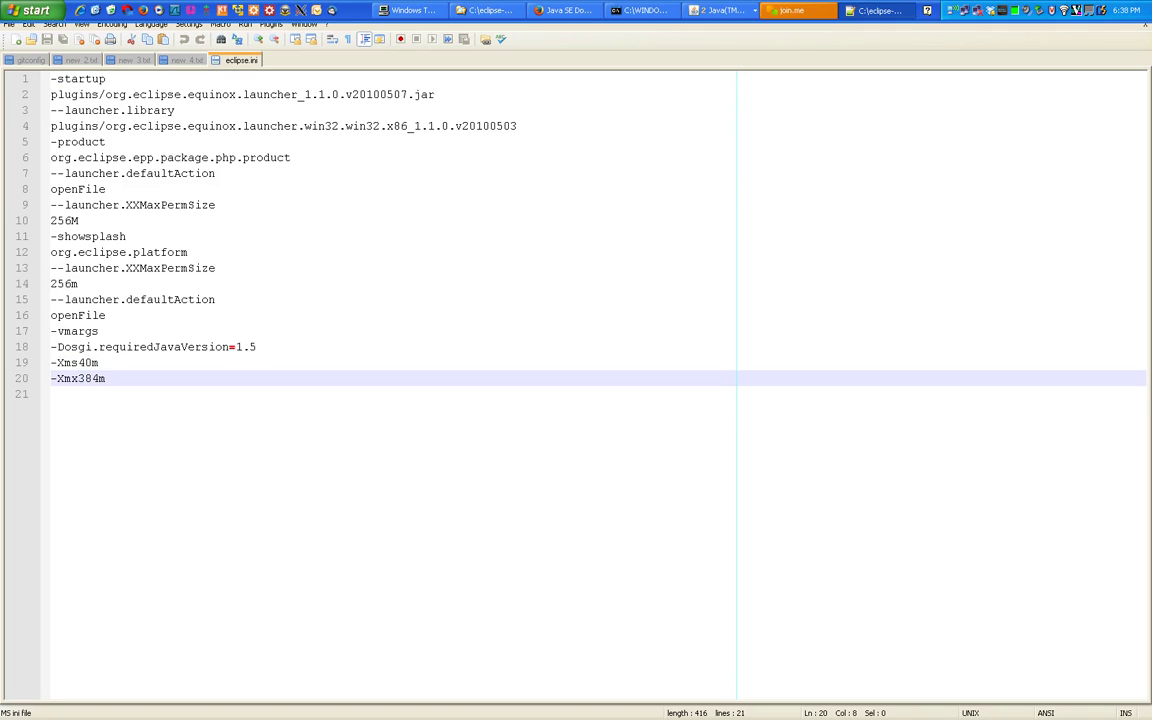
pyautogui.press('BackSpace')
pyautogui.press('BackSpace')
pyautogui.press('BackSpace')
pyautogui.write('512')
pyautogui.hotkey('ctrl', 's')
pyautogui.hotkey('alt', 'F4')
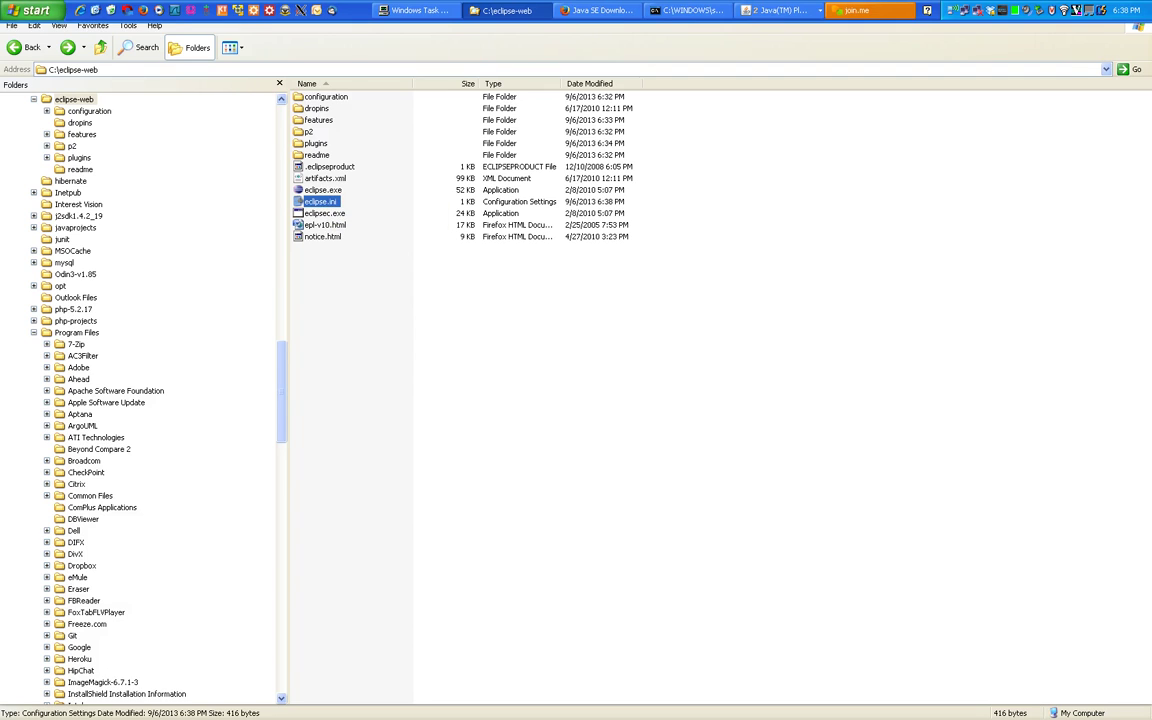
# Remove the pinned "eclipse for web" shortcut from the Start menu.
pyautogui.press('super')
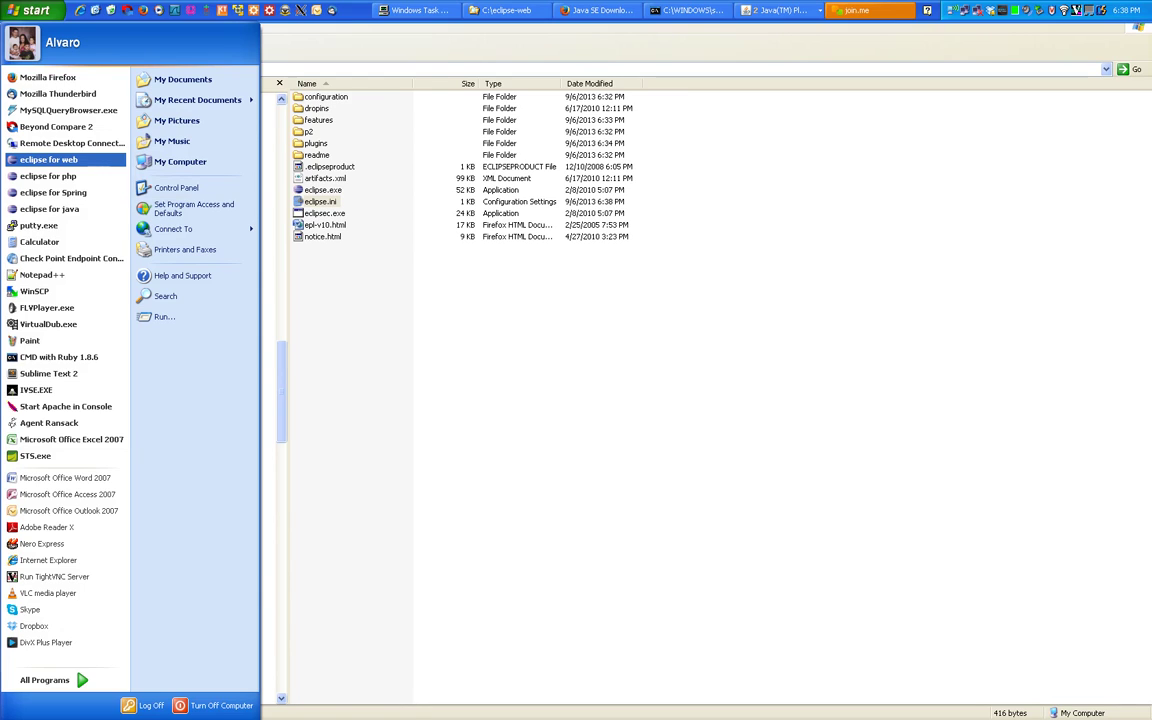
pyautogui.hotkey('shift', 'F10')
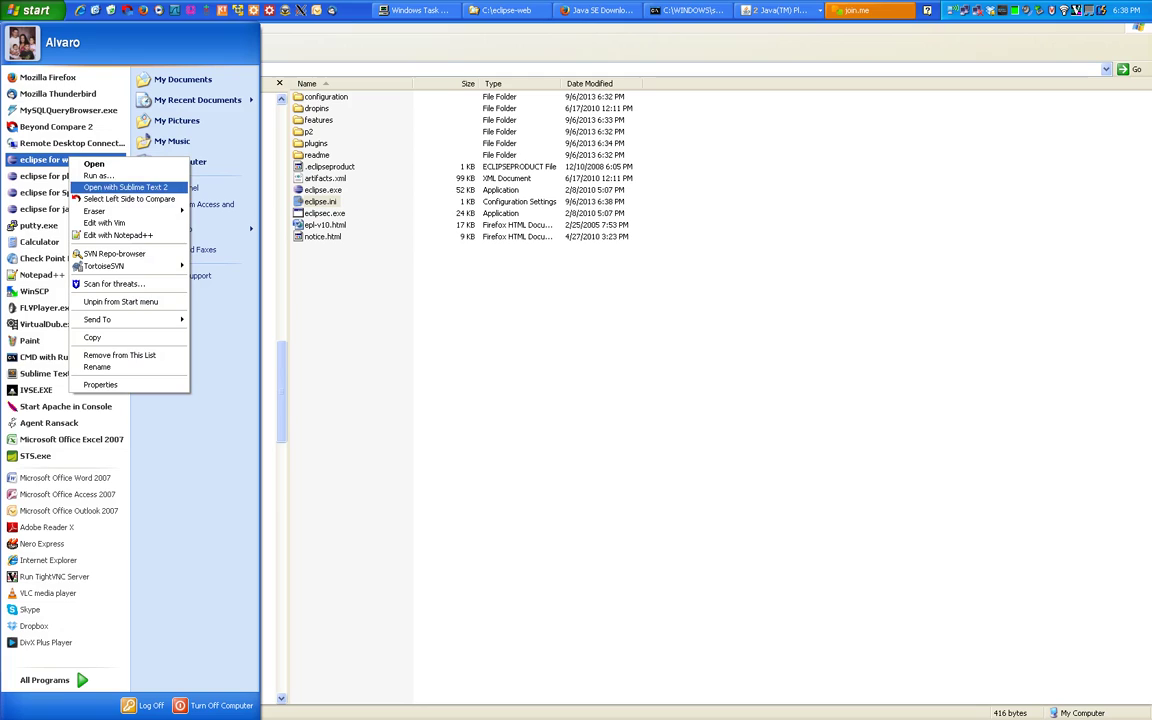
pyautogui.press('Escape')
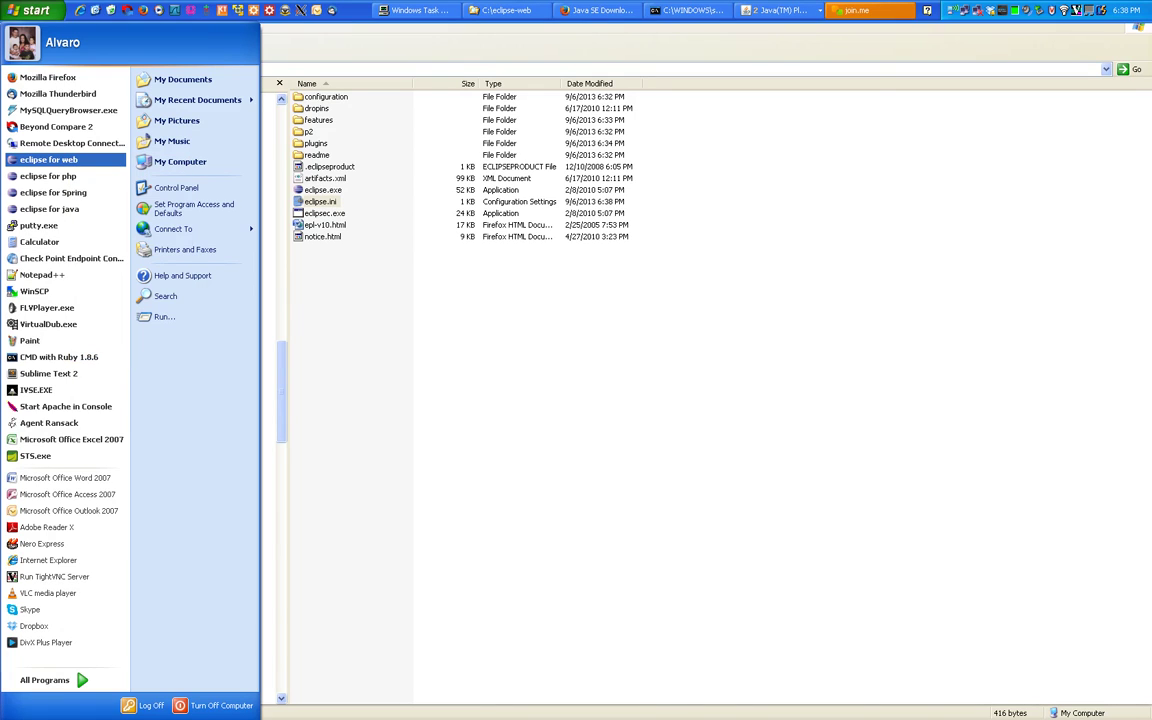
pyautogui.press('Delete')
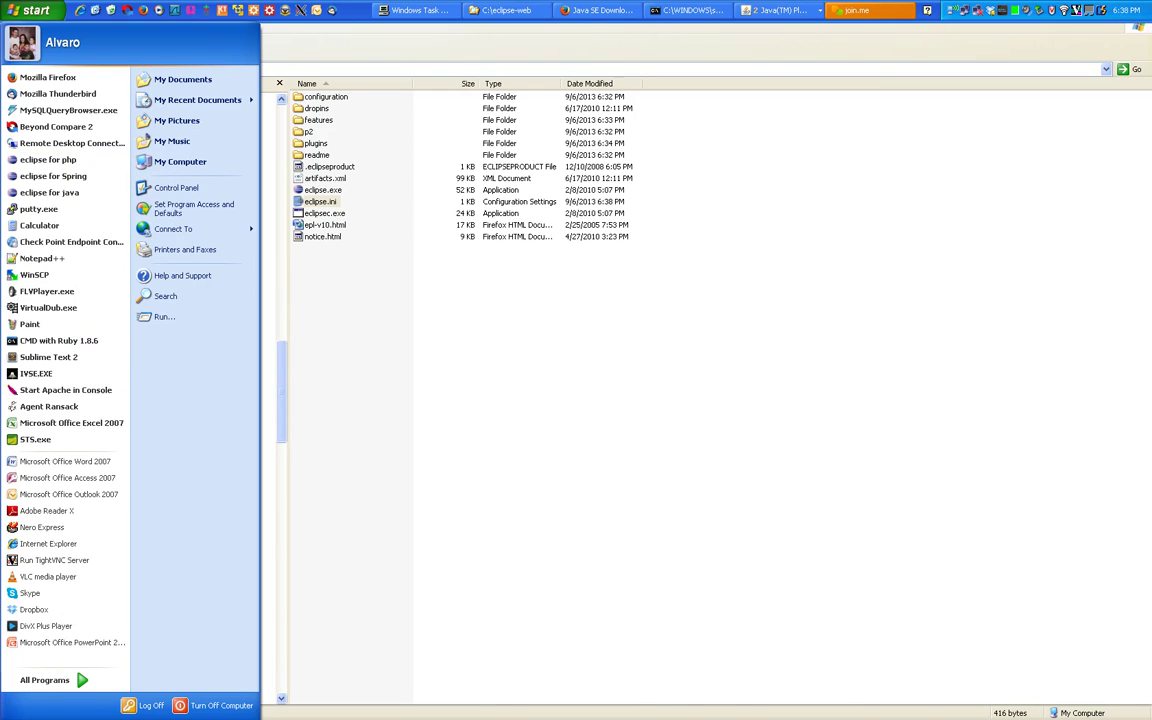
pyautogui.press('Escape')
# Pin eclipse.exe from the C:\eclipse-web folder to the Start menu.
pyautogui.press('Up')
pyautogui.hotkey('shift', 'F10')
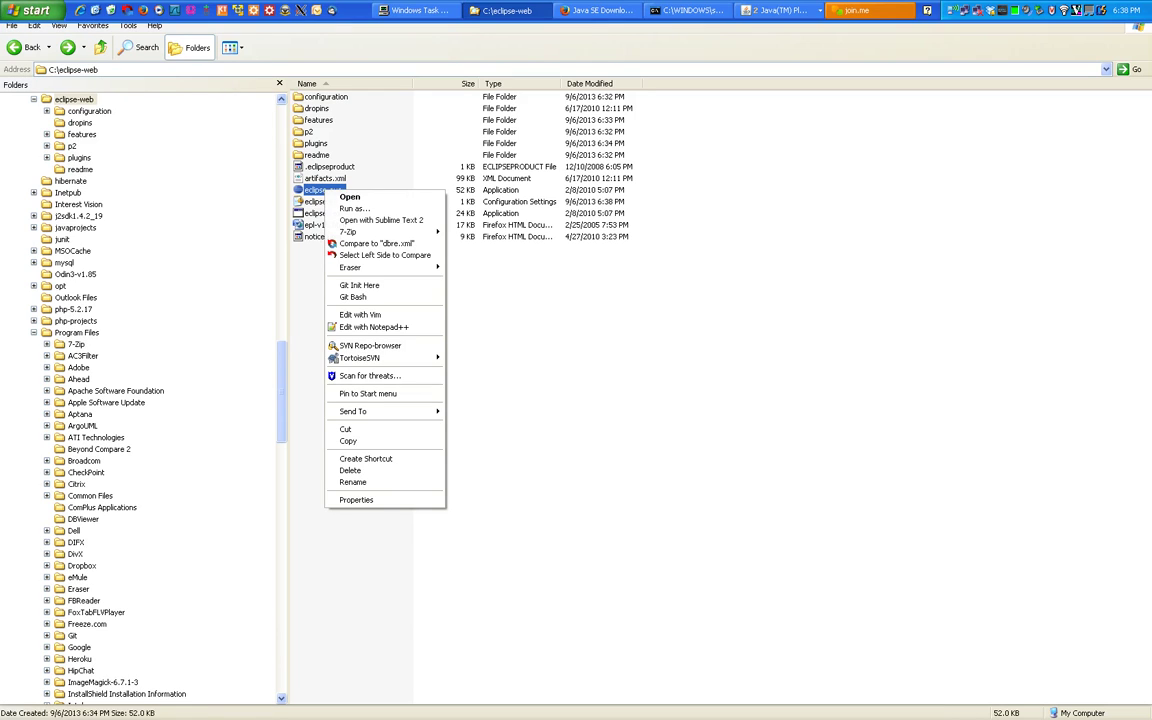
pyautogui.press('Down')
pyautogui.press('Down')
pyautogui.press('Down')
pyautogui.press('Down')
pyautogui.press('Down')
pyautogui.press('Down')
pyautogui.press('Down')
pyautogui.press('Down')
pyautogui.press('Down')
pyautogui.press('Down')
pyautogui.press('Down')
pyautogui.press('Down')
pyautogui.press('Down')
pyautogui.press('Down')
pyautogui.press('Down')
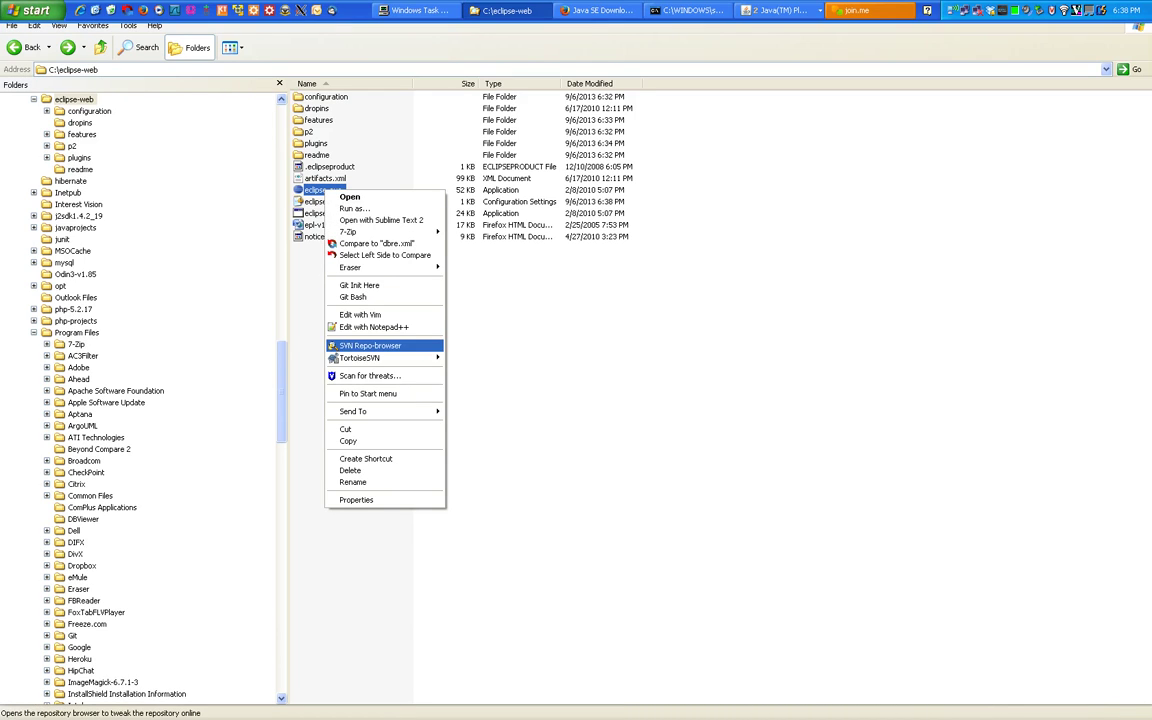
pyautogui.press('Return')
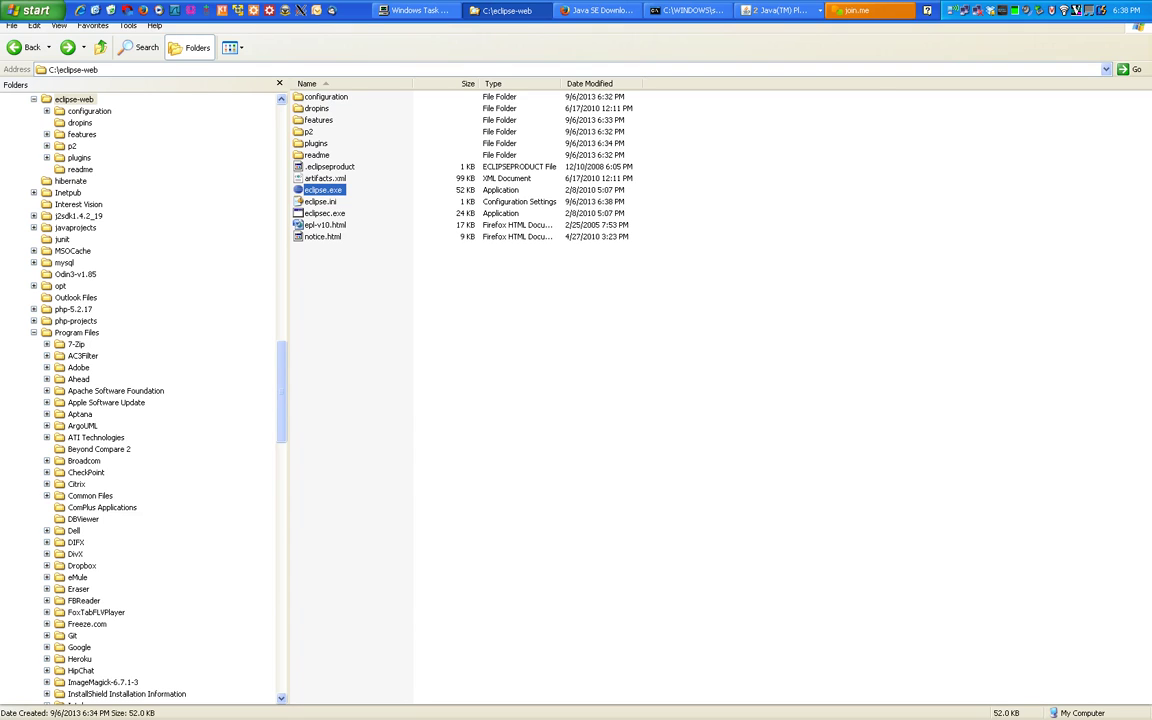
# Rename the pinned eclipse.exe shortcut in the Start menu to "eclipse for web" and launch it.
pyautogui.press('super')
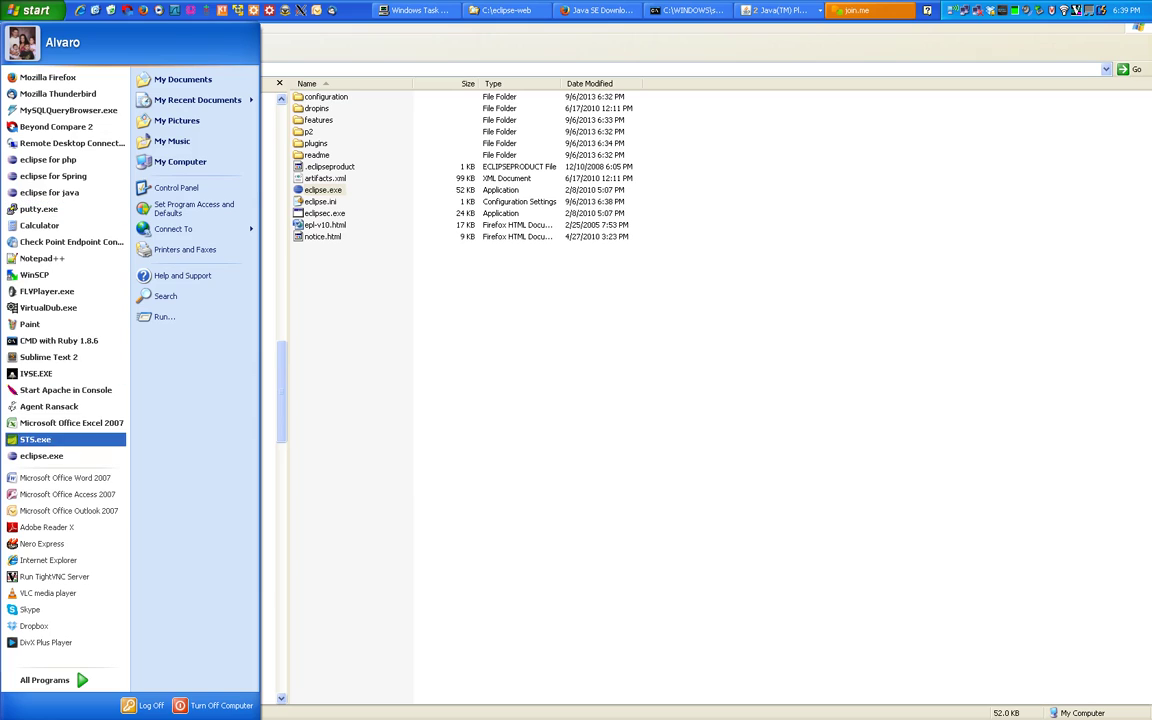
pyautogui.hotkey('shift', 'F10')
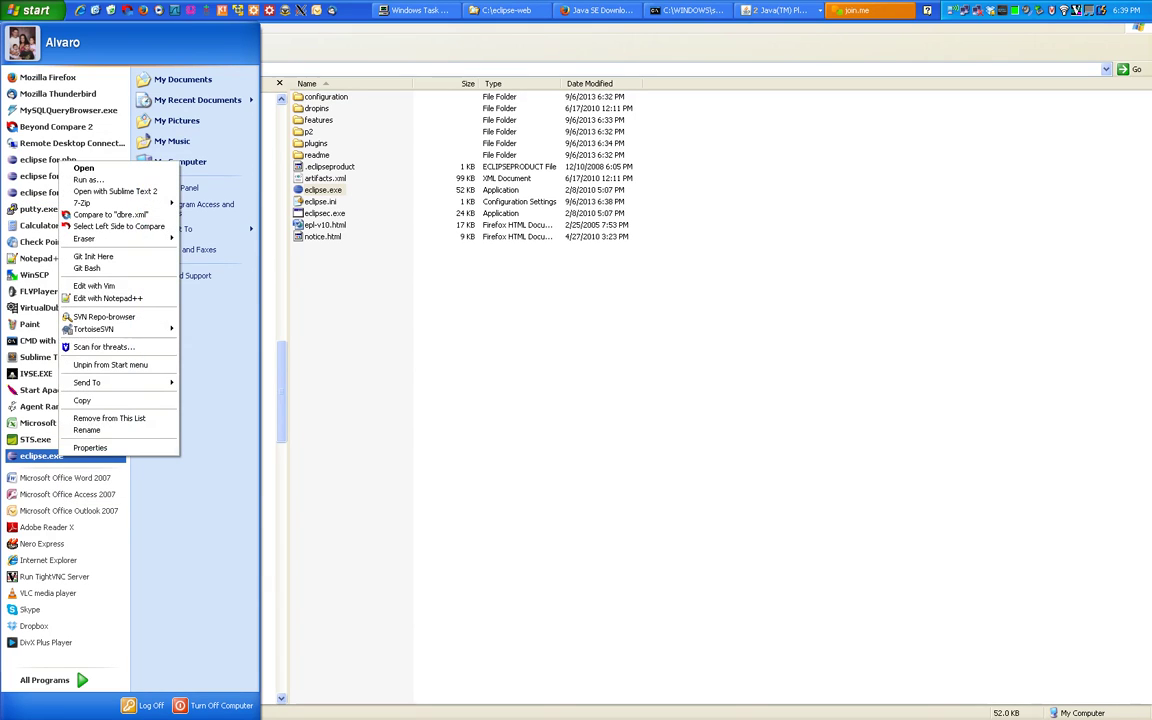
pyautogui.press('Up')
pyautogui.press('Up')
pyautogui.press('Return')
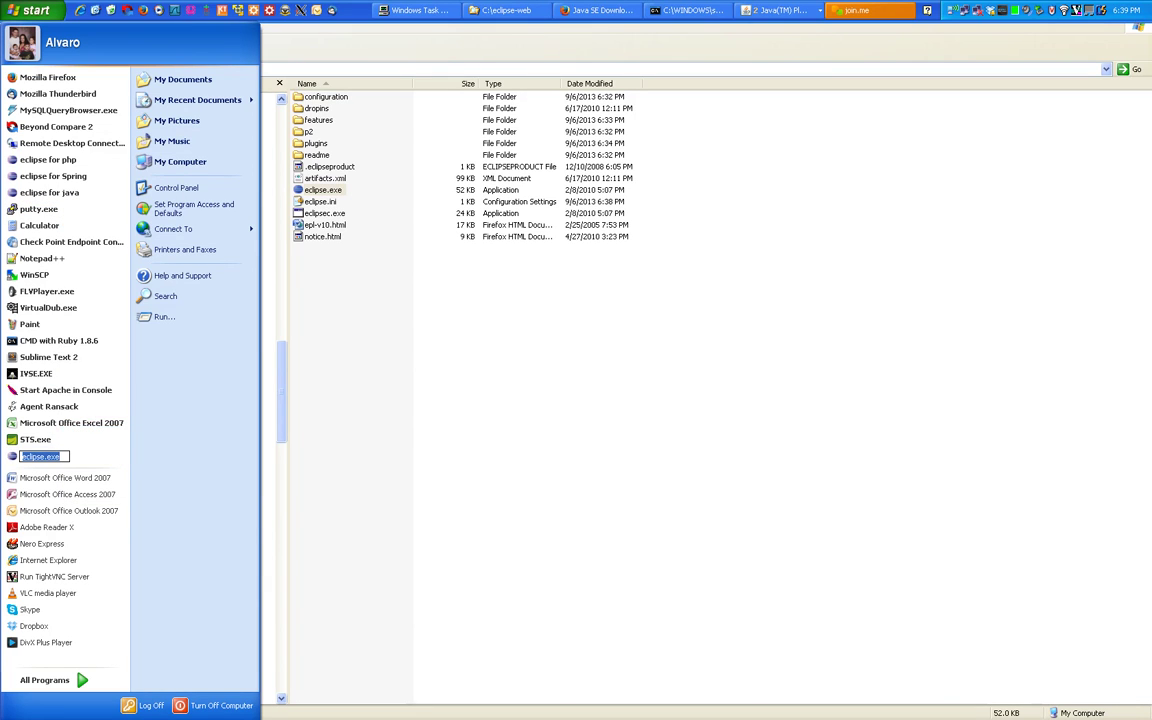
pyautogui.write('eclipse for web')
pyautogui.press('Return')
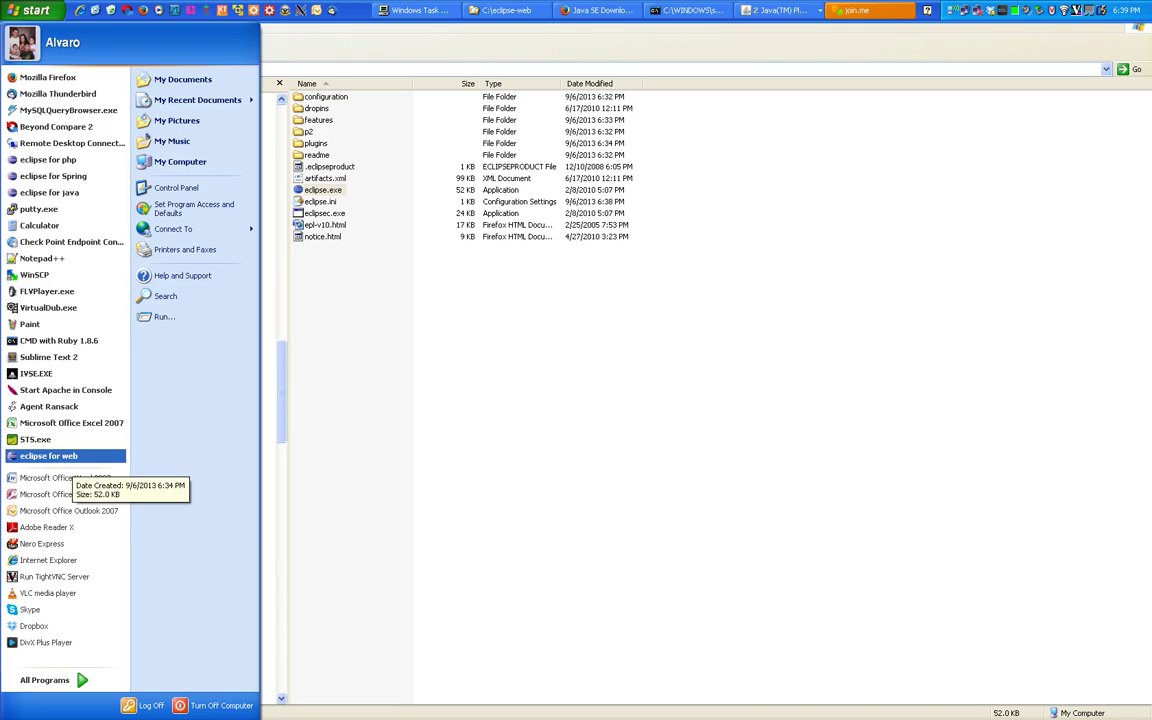
pyautogui.click(48, 455)
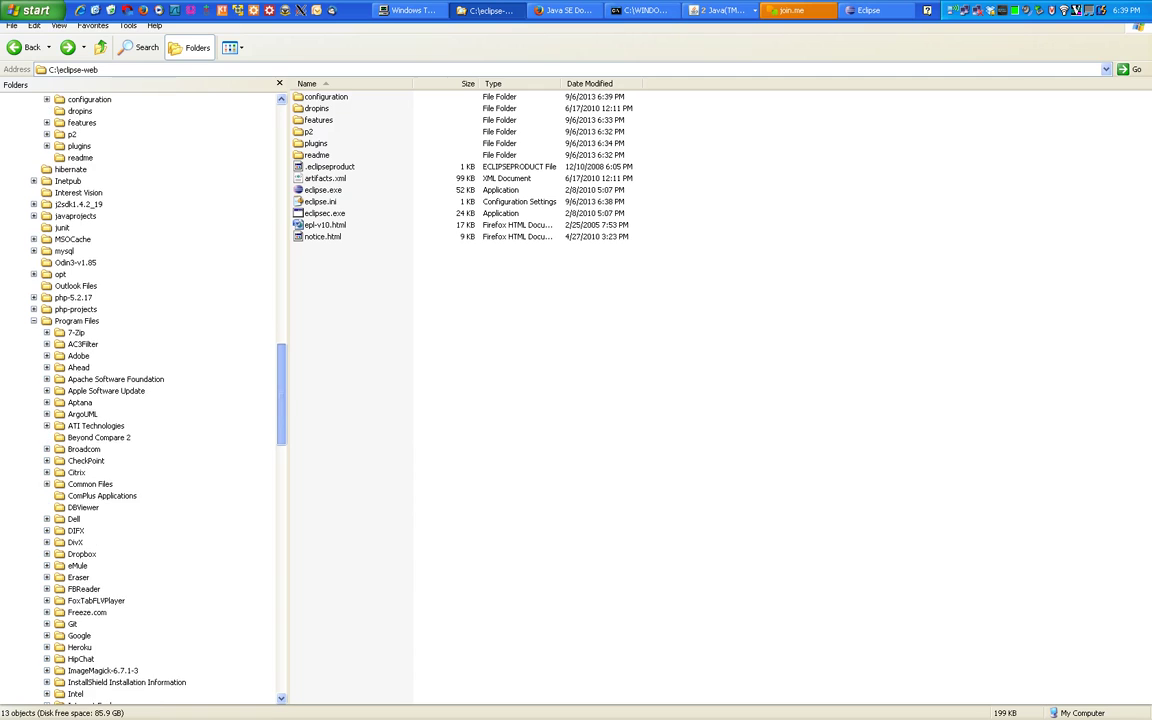
# Open the C:\sites folder and delete its .metadata folder to the Recycle Bin.
pyautogui.scroll(5, 140, 390)
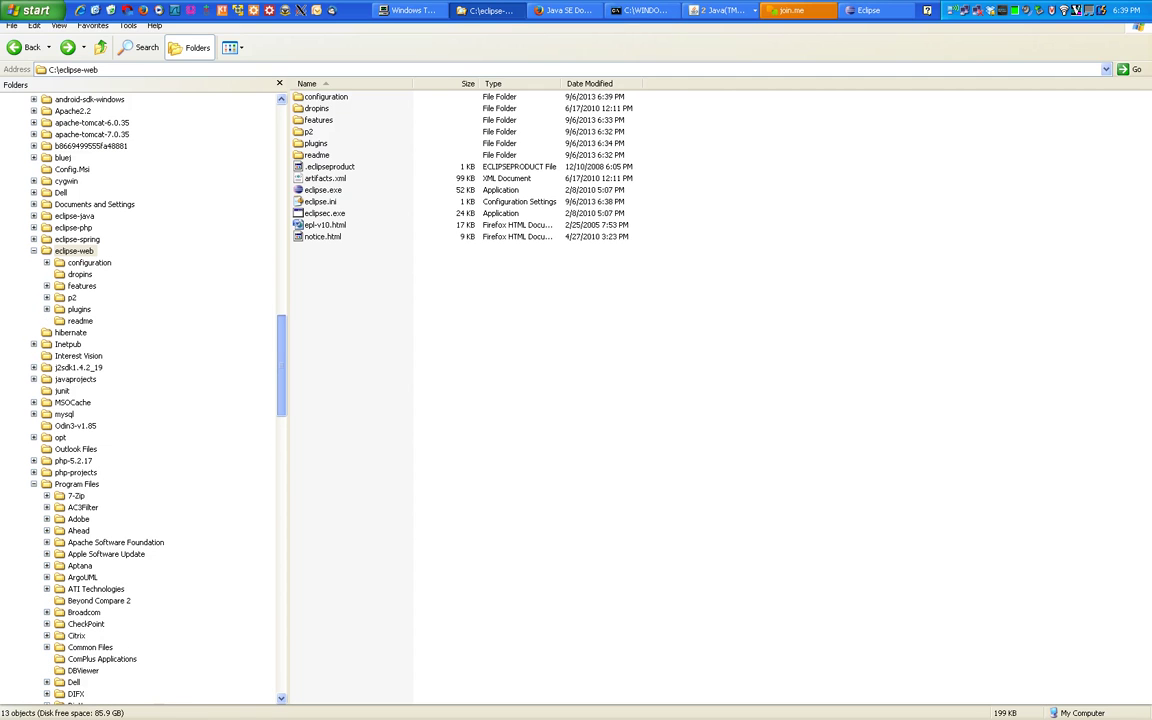
pyautogui.scroll(-20, 140, 390)
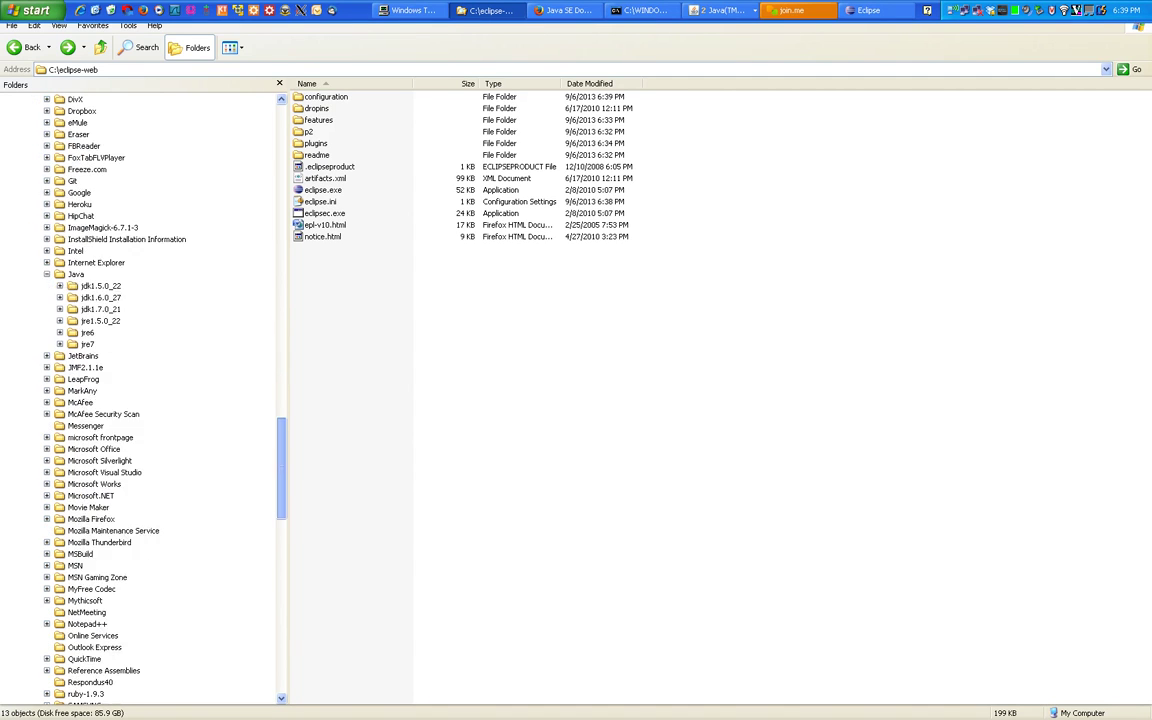
pyautogui.scroll(-13, 140, 390)
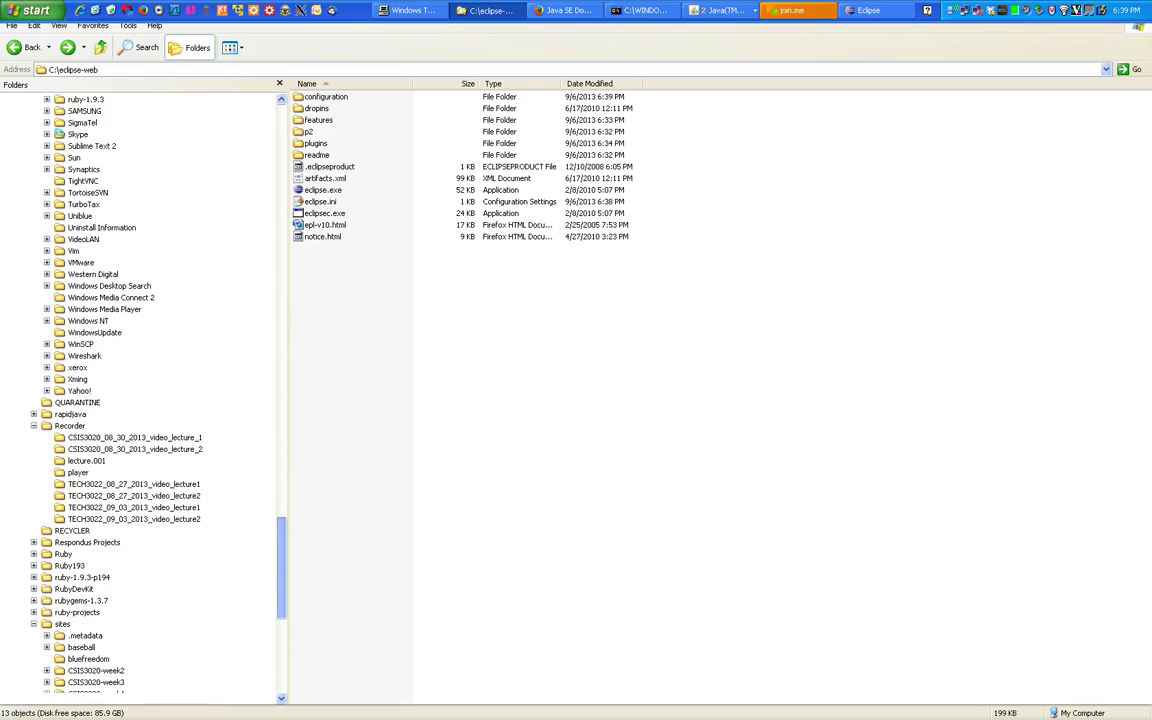
pyautogui.scroll(-1, 140, 390)
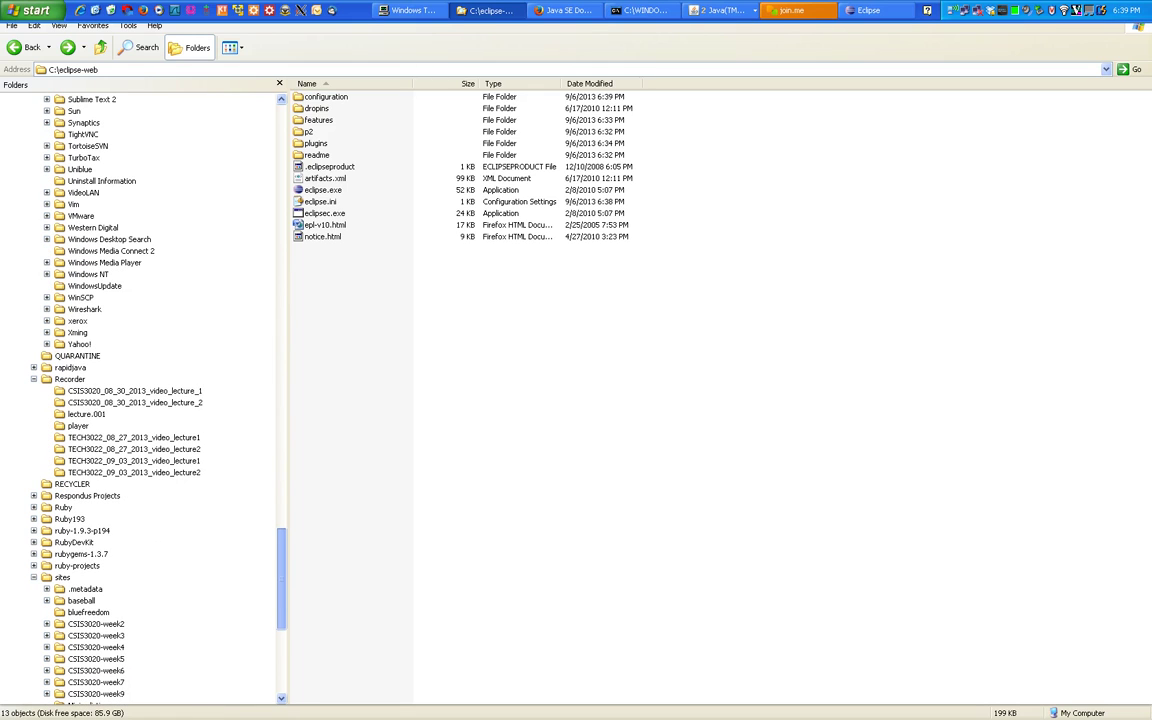
pyautogui.click(62, 577)
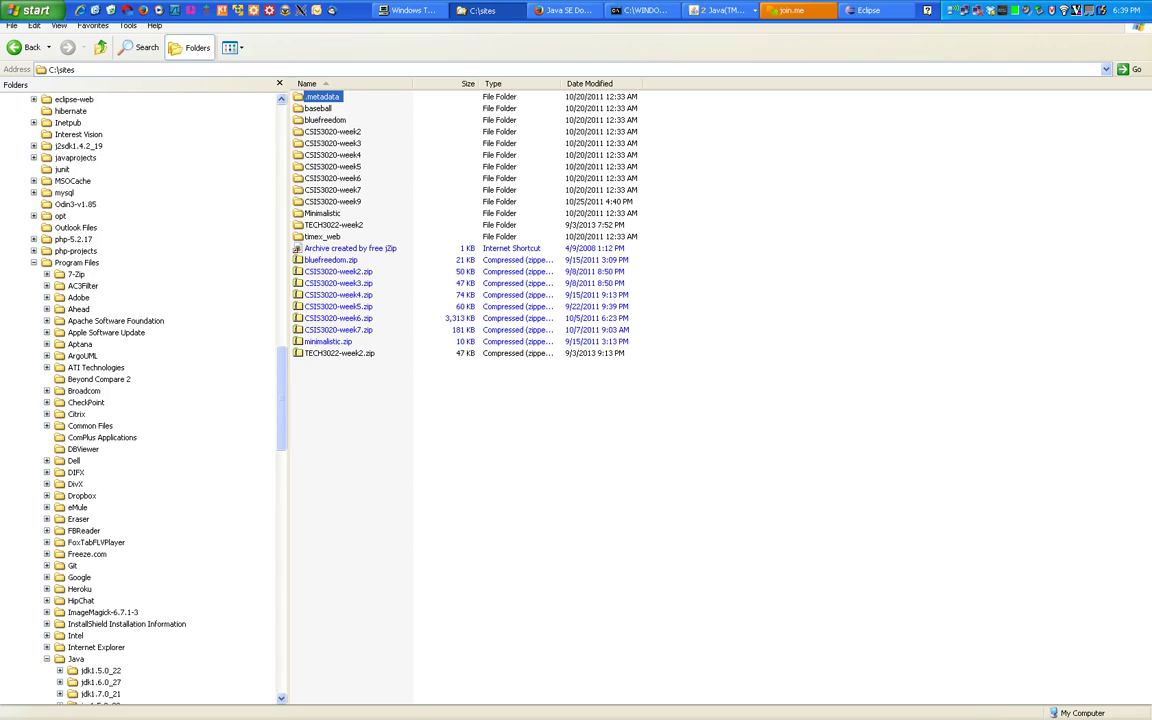
pyautogui.press('Delete')
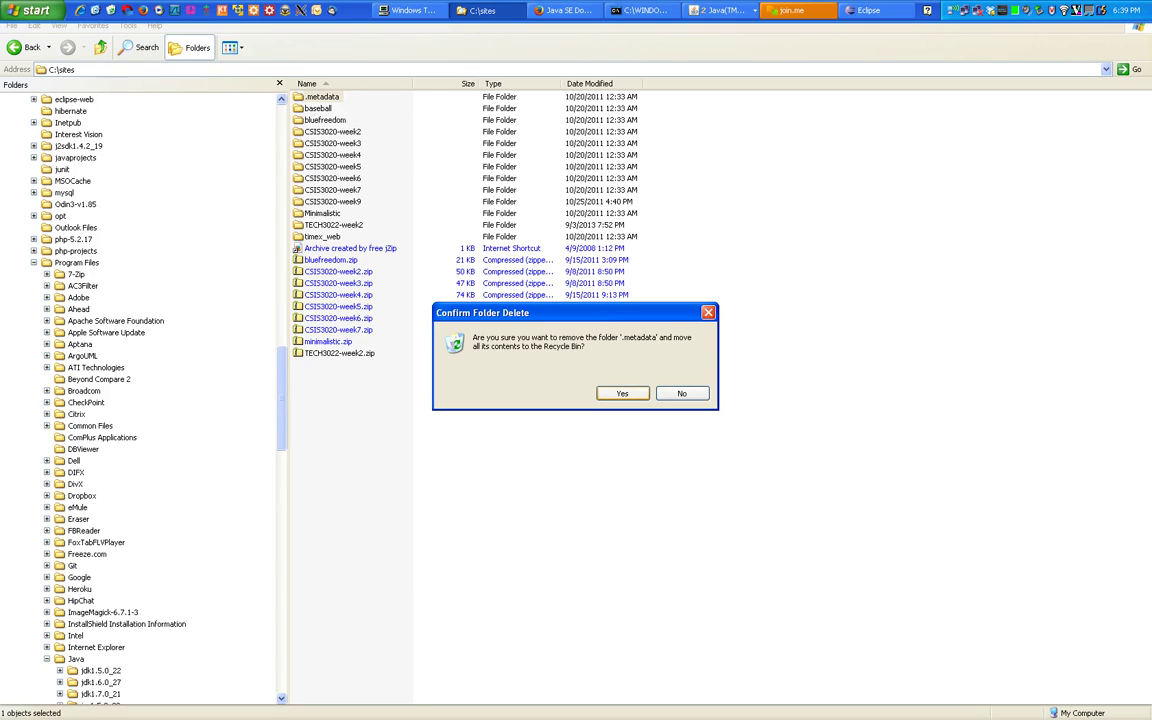
pyautogui.press('Return')
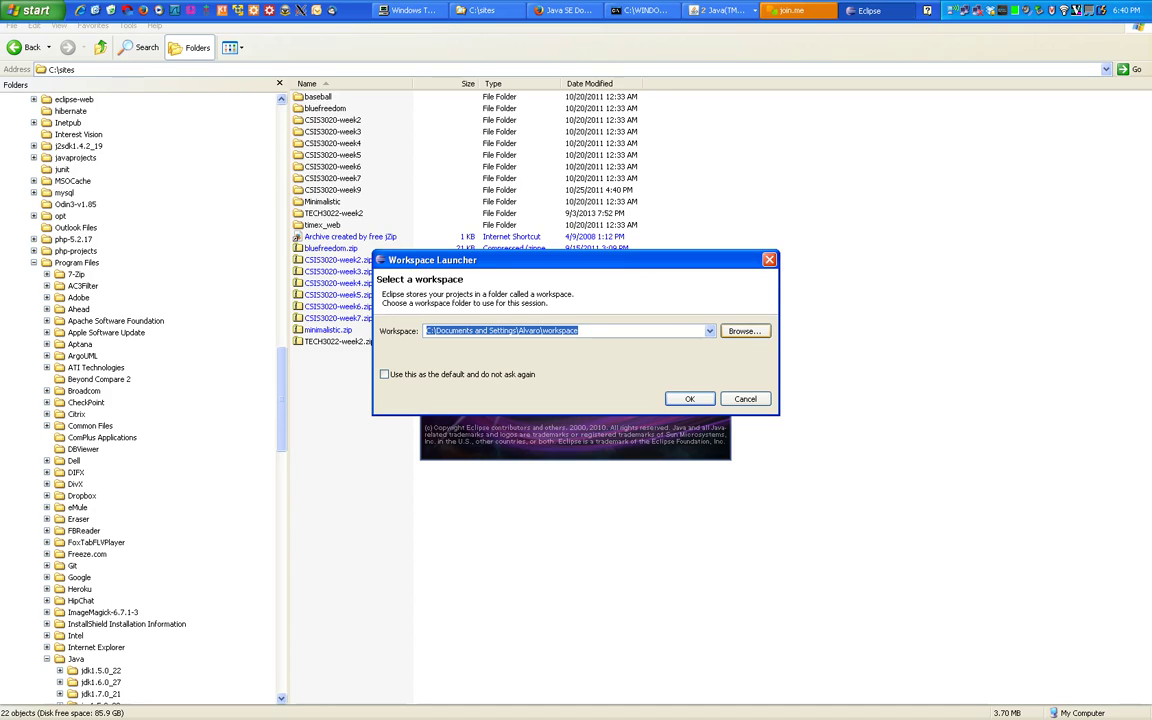
# Browse to C:\sites as the Eclipse workspace folder and start Eclipse with it.
pyautogui.press('Tab')
pyautogui.press('Return')
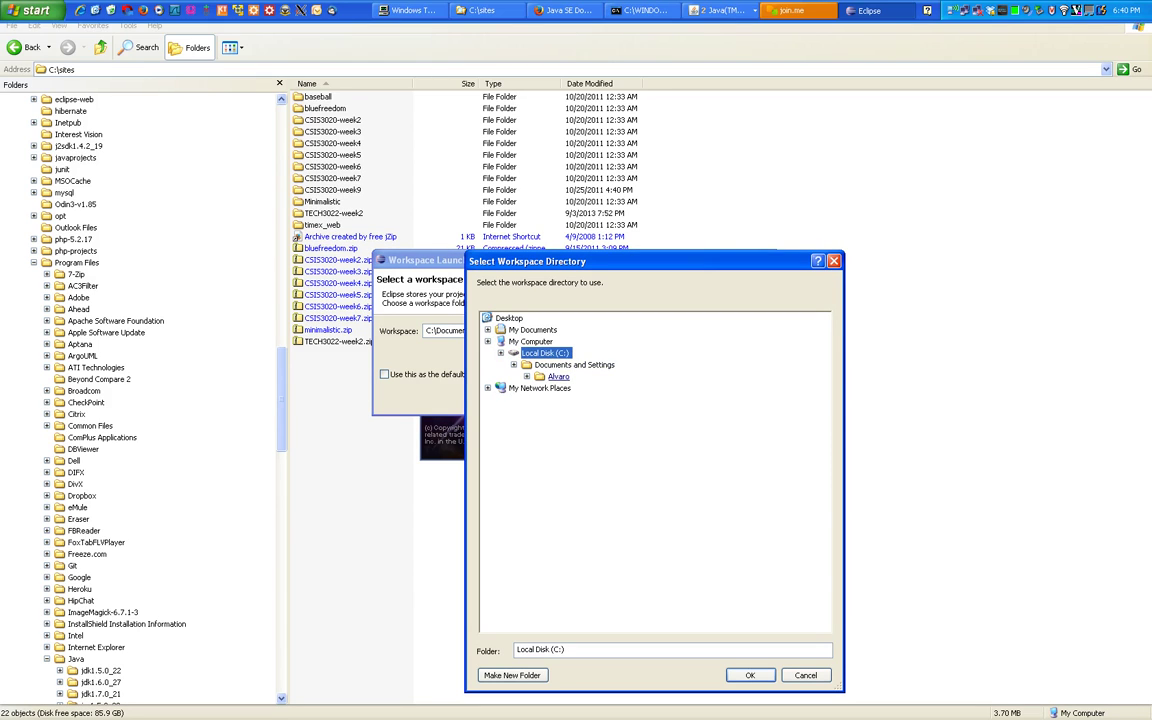
pyautogui.scroll(-10, 600, 480)
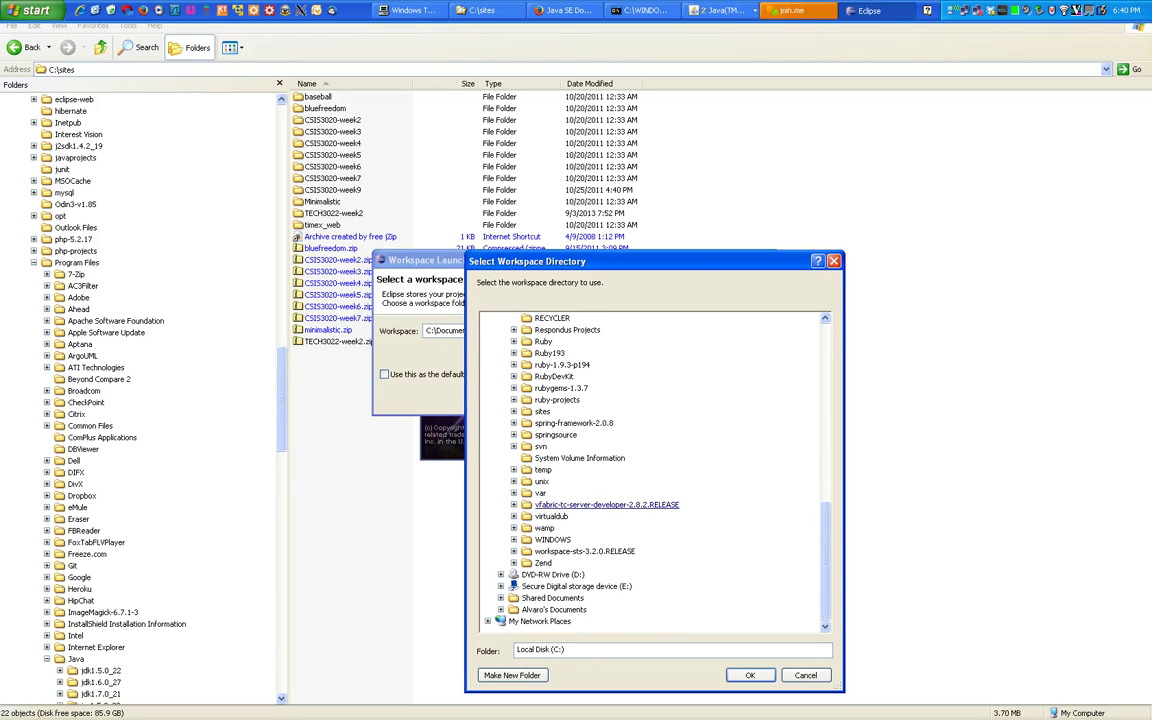
pyautogui.doubleClick(542, 411)
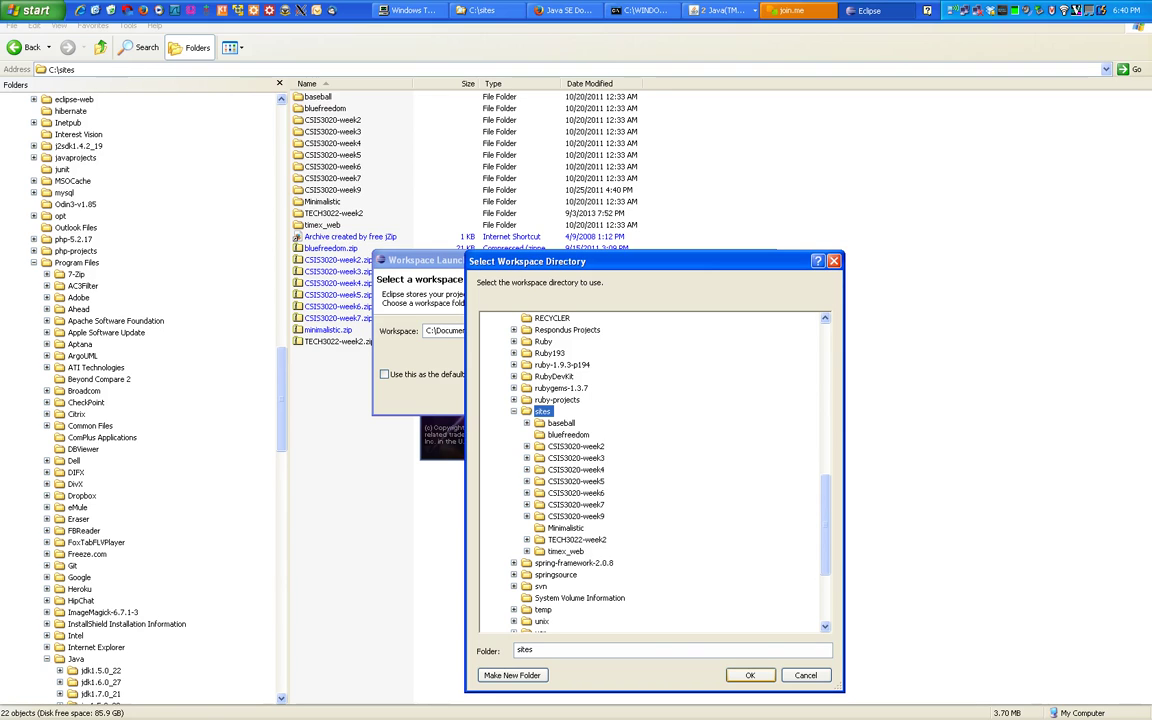
pyautogui.click(749, 675)
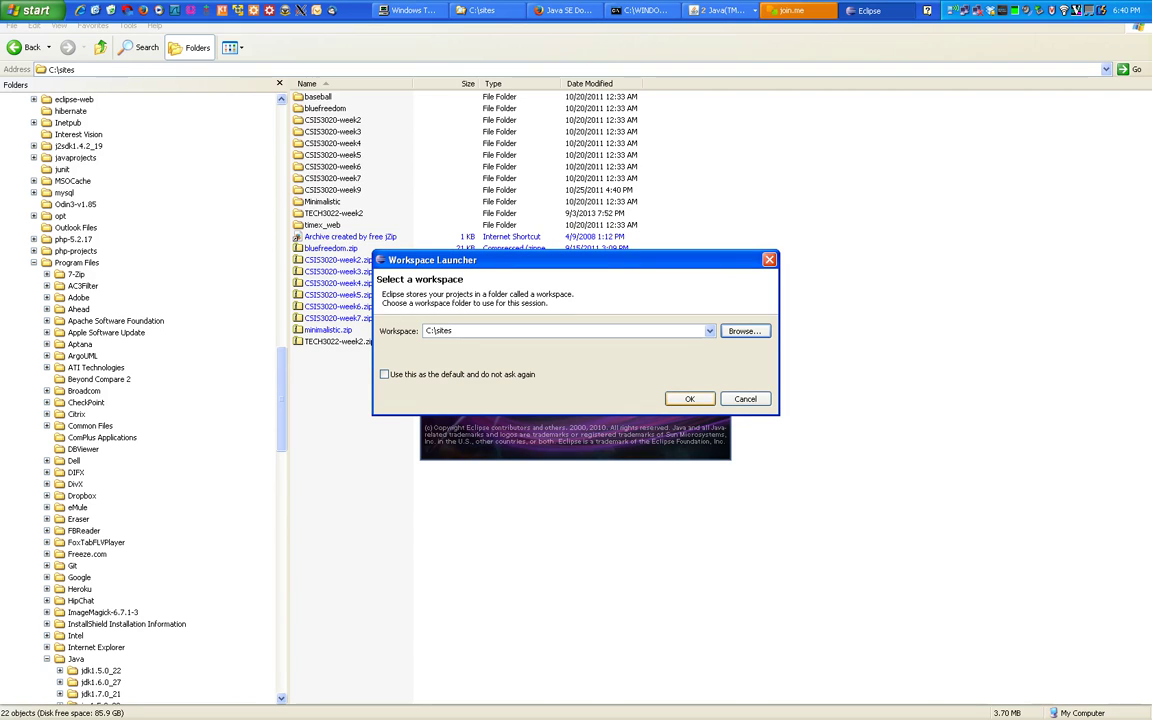
pyautogui.press('Return')
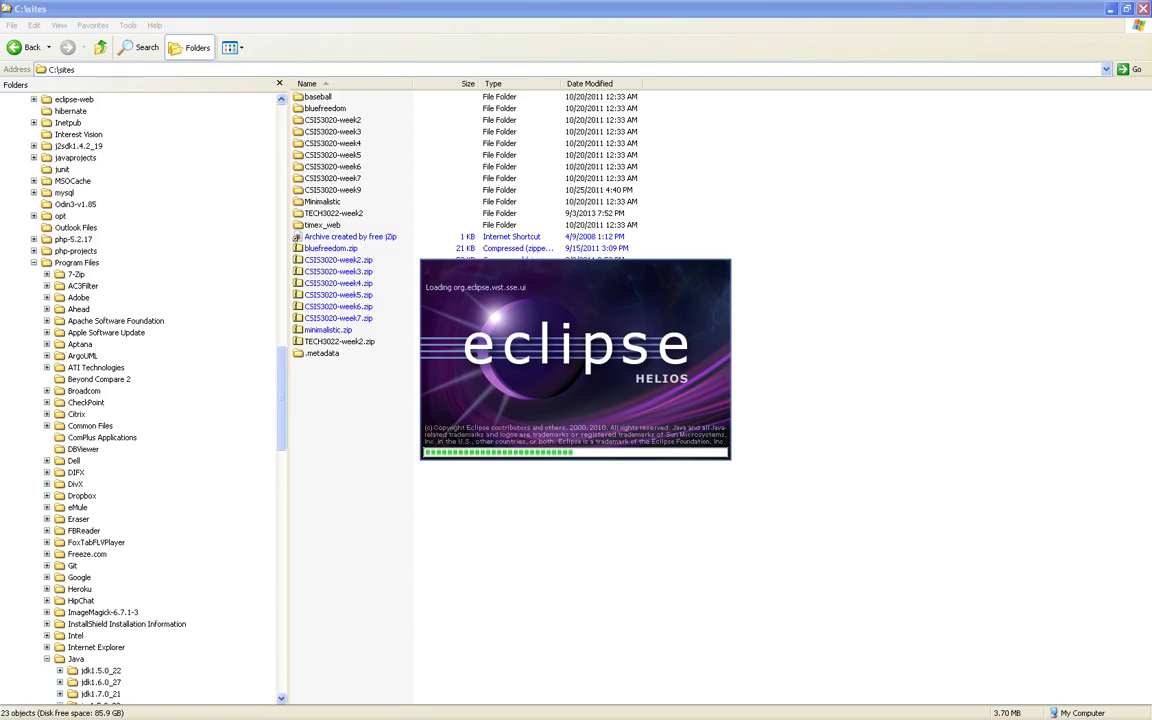
pyautogui.hotkey('alt', 'Tab')
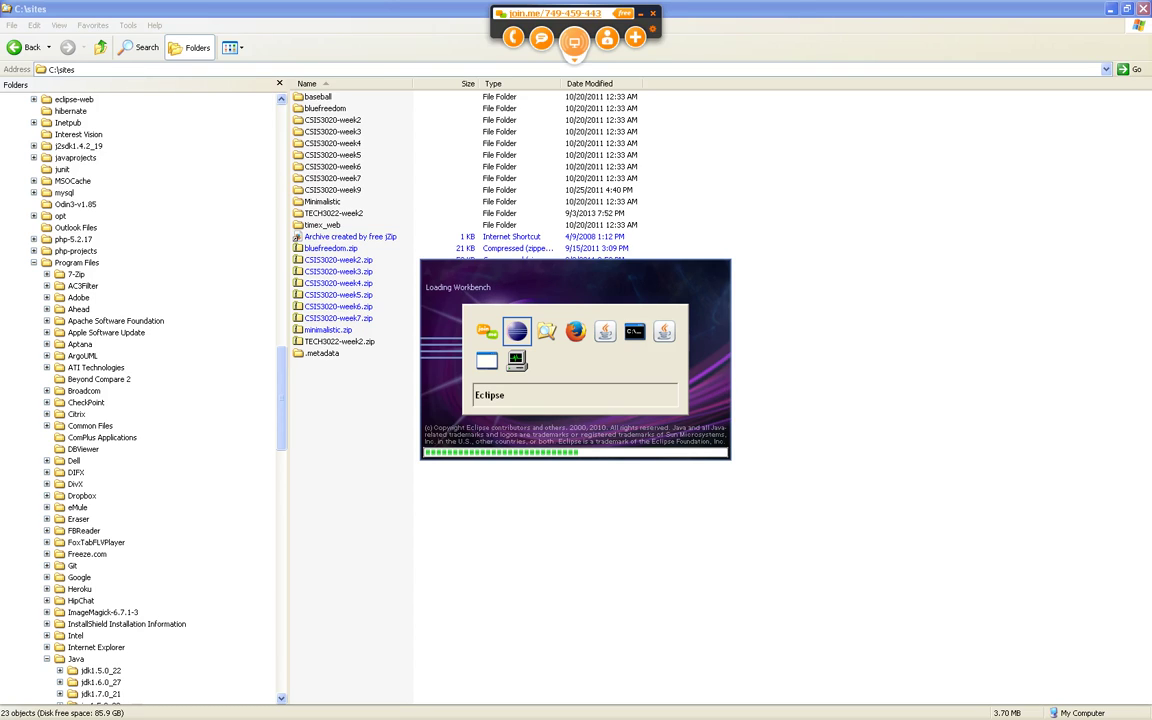
pyautogui.hotkey('alt', 'shift', 'Tab')
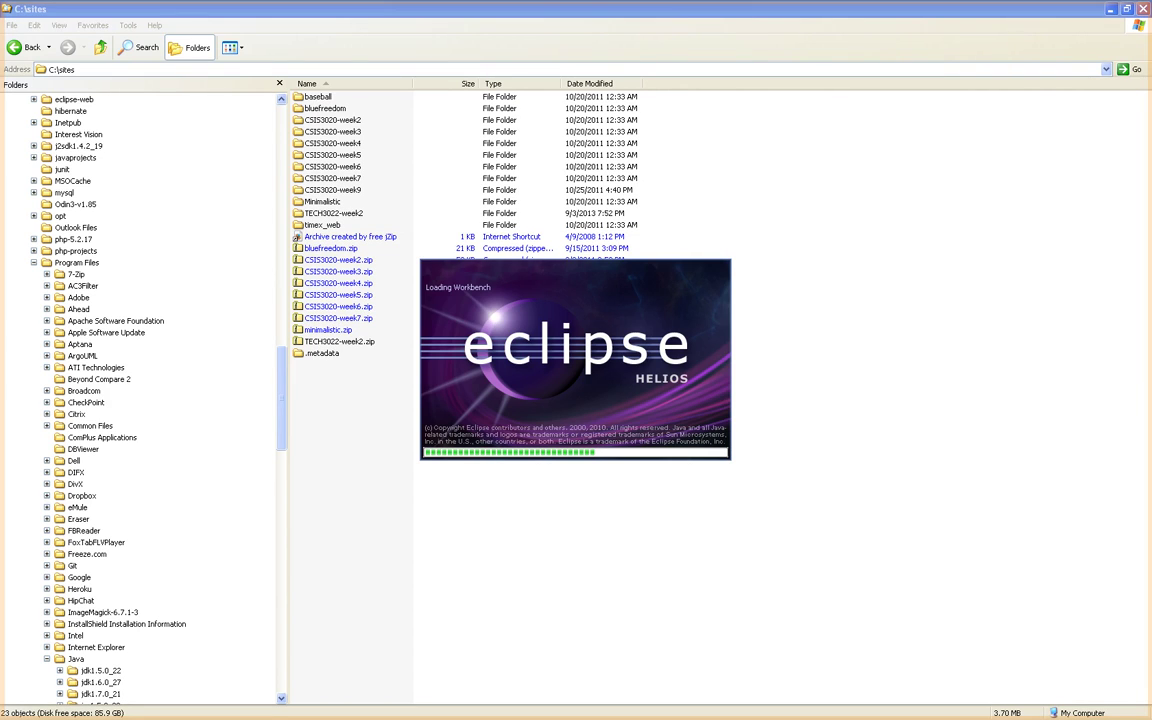
pyautogui.hotkey('alt', 'Tab')
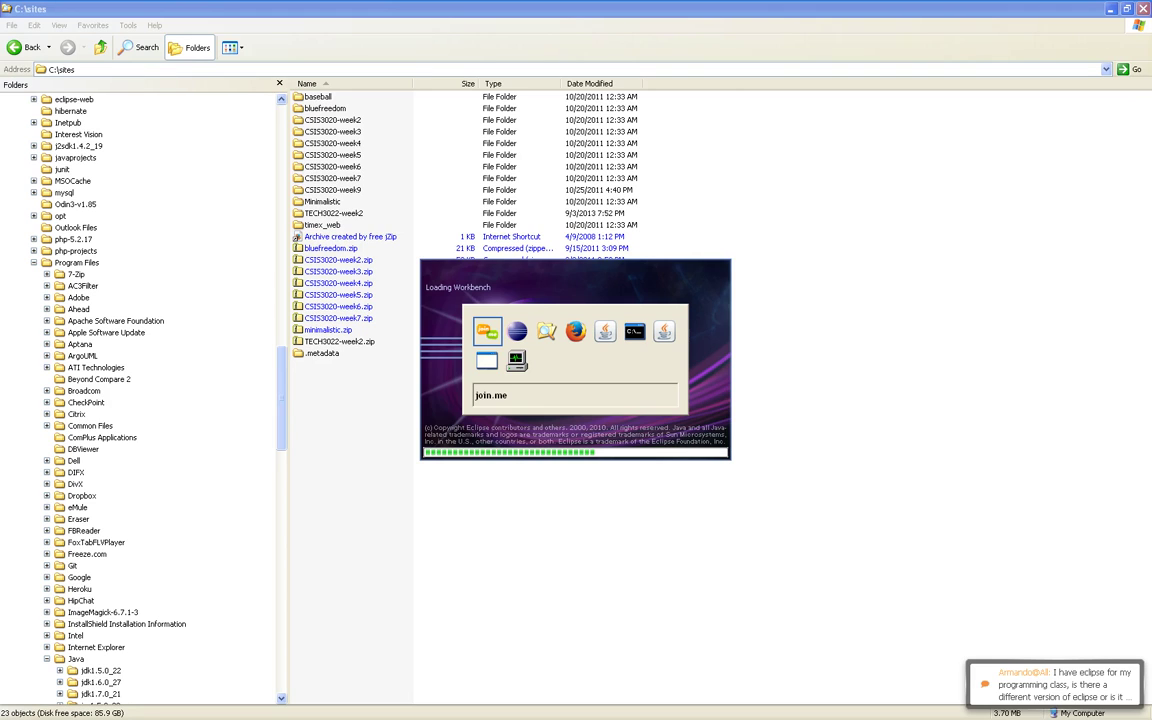
pyautogui.hotkey('alt', 'Tab')
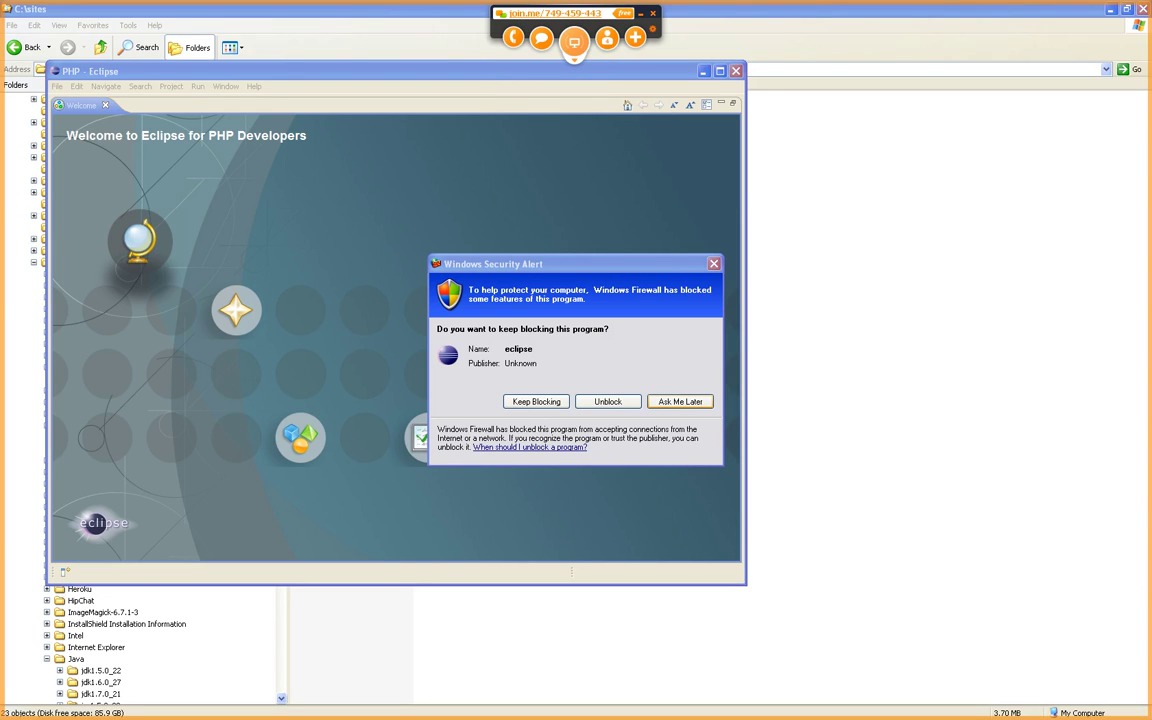
# Bring up the Windows Security Alert and unblock eclipse in the firewall.
pyautogui.hotkey('alt', 'Tab')
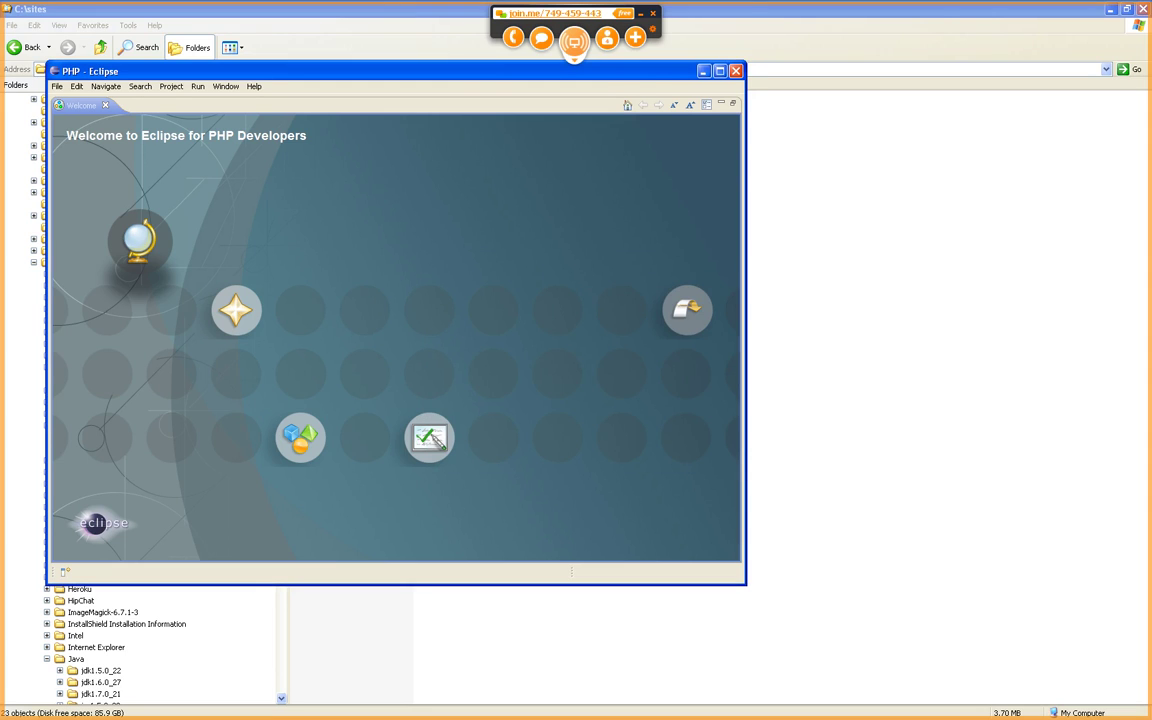
pyautogui.hotkey('alt', 'Tab')
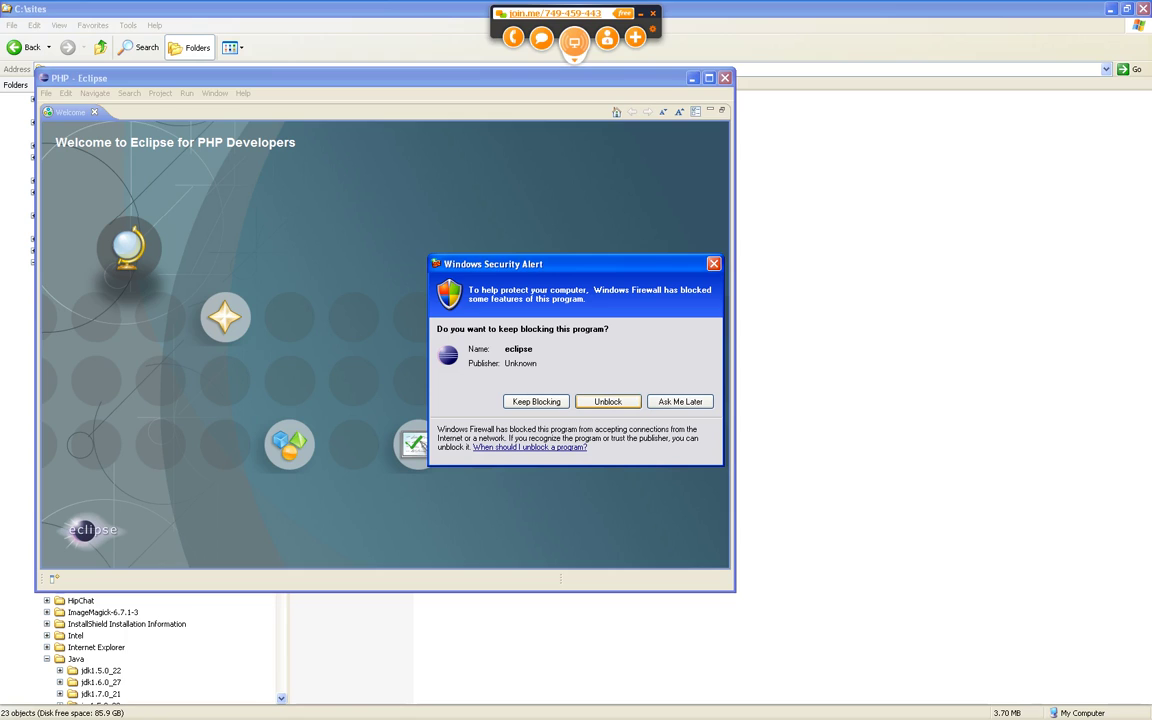
pyautogui.click(608, 401)
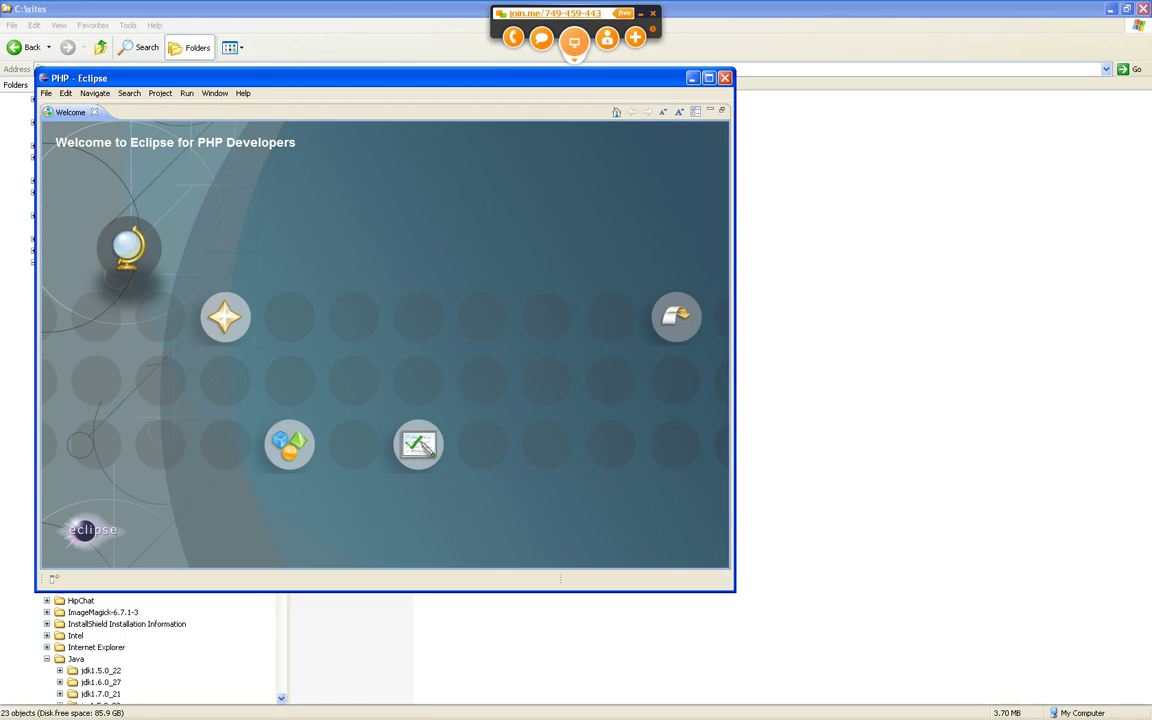
# Maximize the Eclipse window and go from the Welcome page to the workbench.
pyautogui.moveTo(400, 78); pyautogui.dragTo(363, 8)
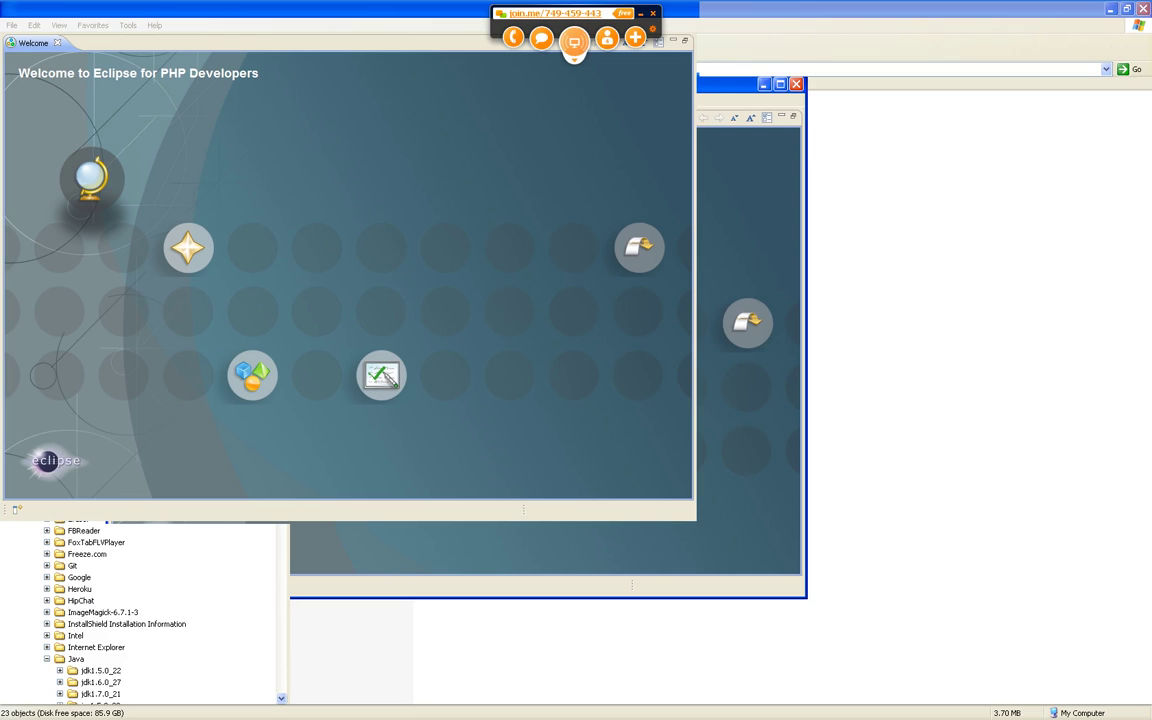
pyautogui.doubleClick(363, 8)
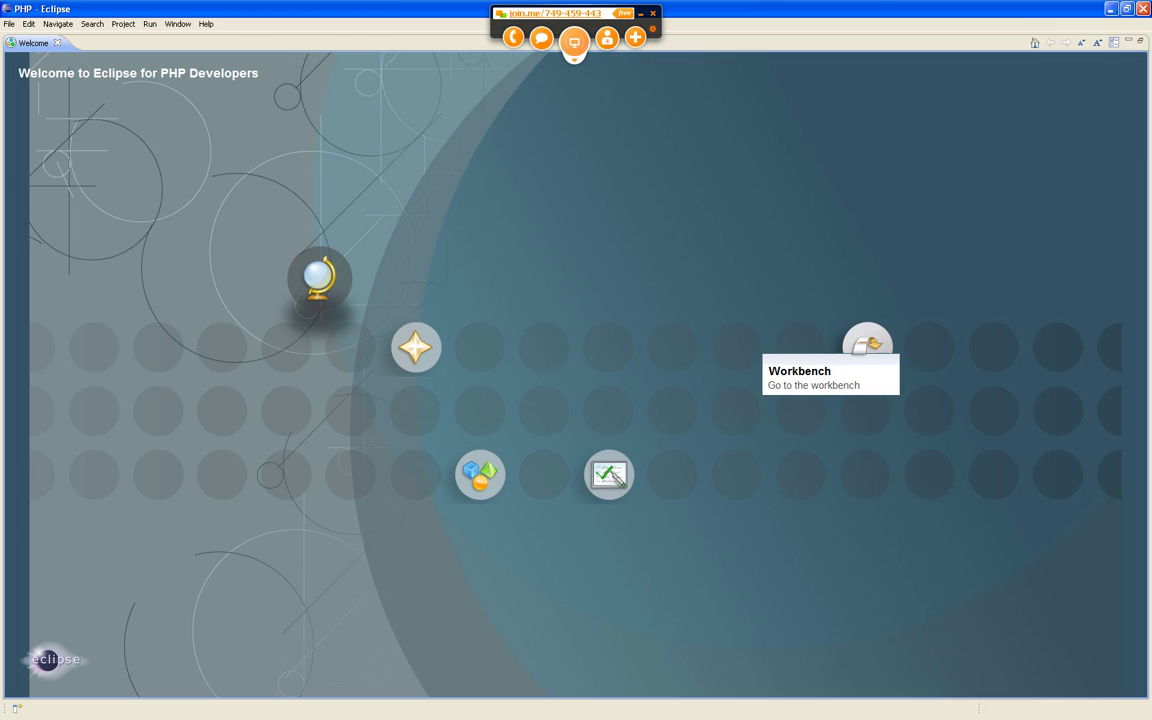
pyautogui.click(867, 345)
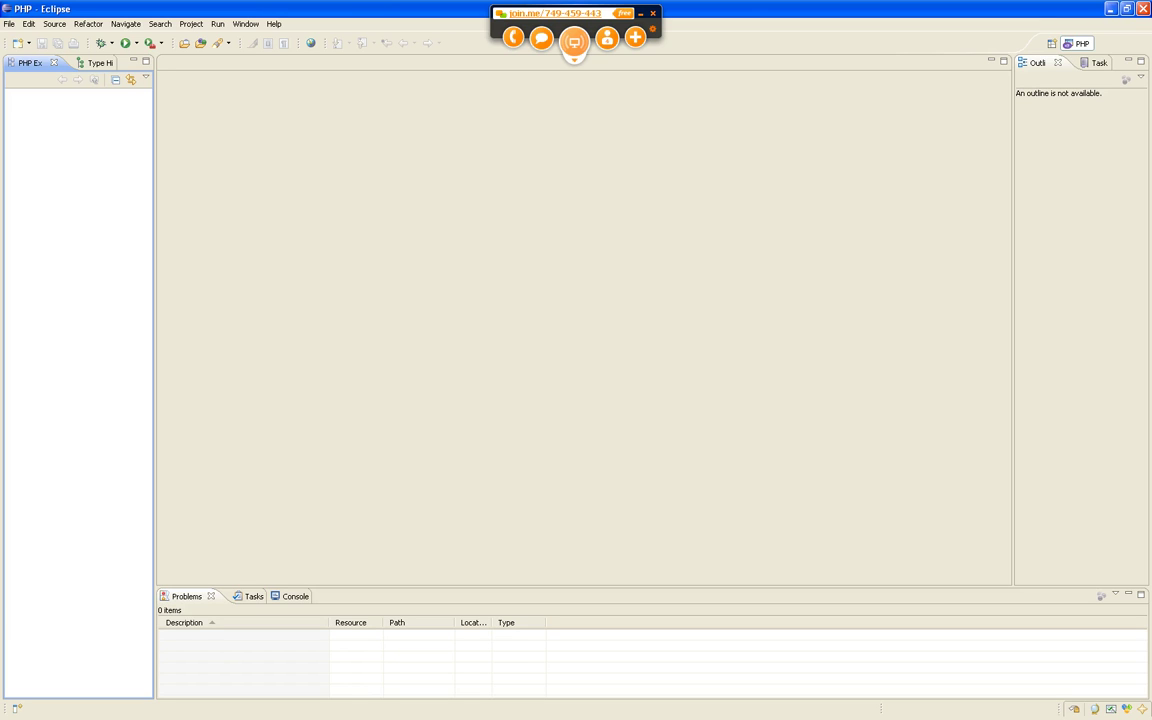
# Open the installation details from the About Eclipse information and view the installation history.
pyautogui.hotkey('alt', 'h')
pyautogui.press('Up')
pyautogui.press('Up')
pyautogui.press('Up')
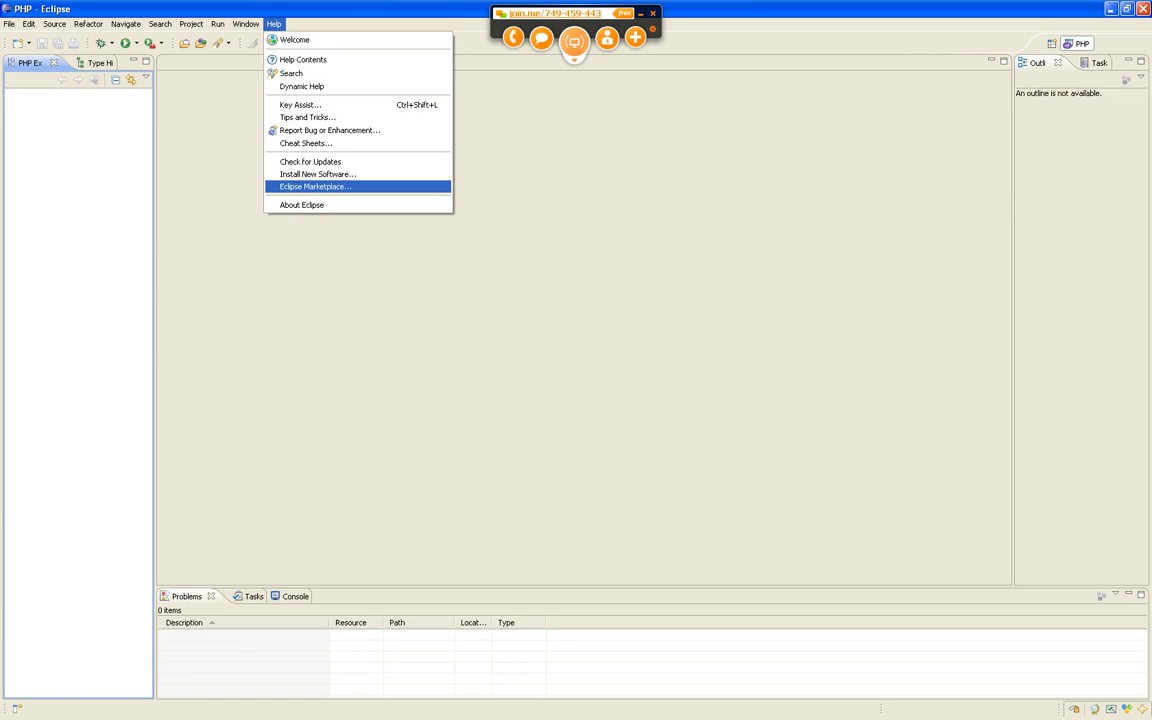
pyautogui.press('Down')
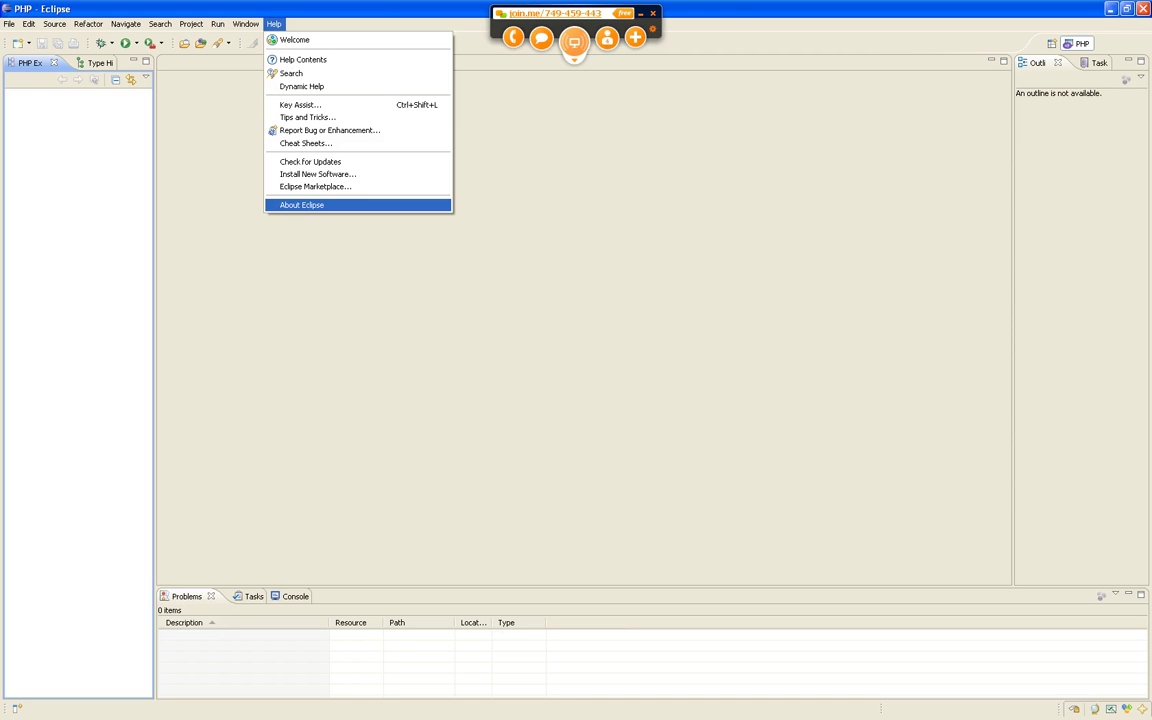
pyautogui.press('Return')
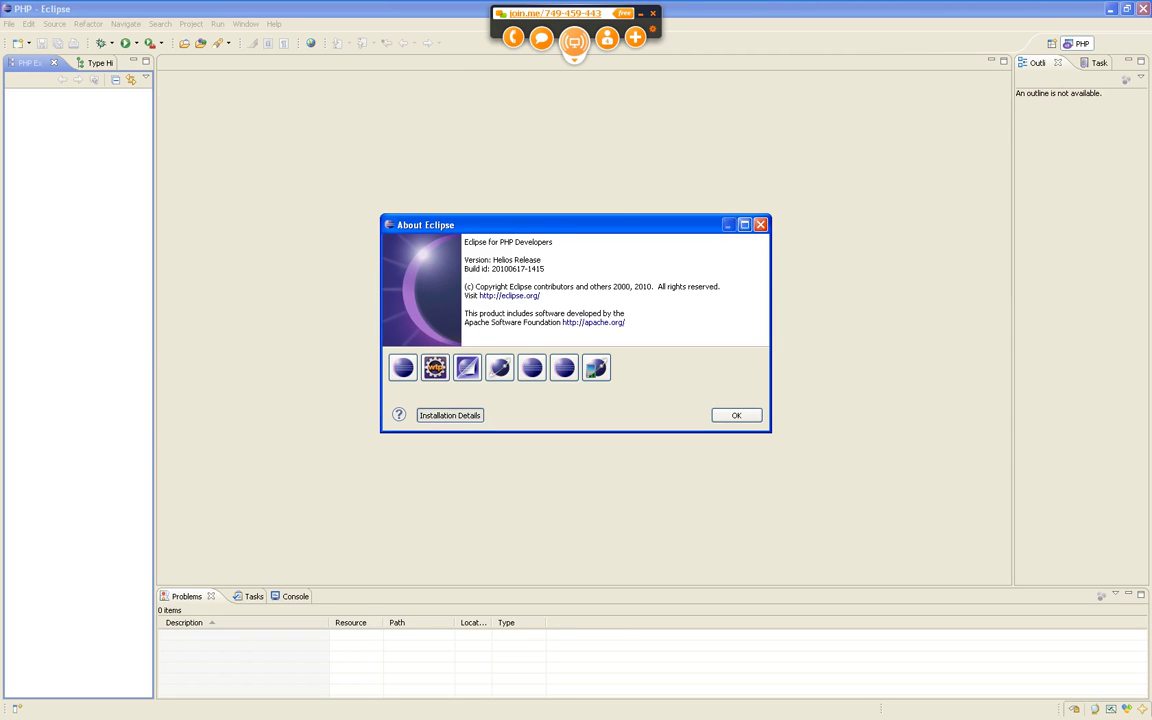
pyautogui.hotkey('alt', 'i')
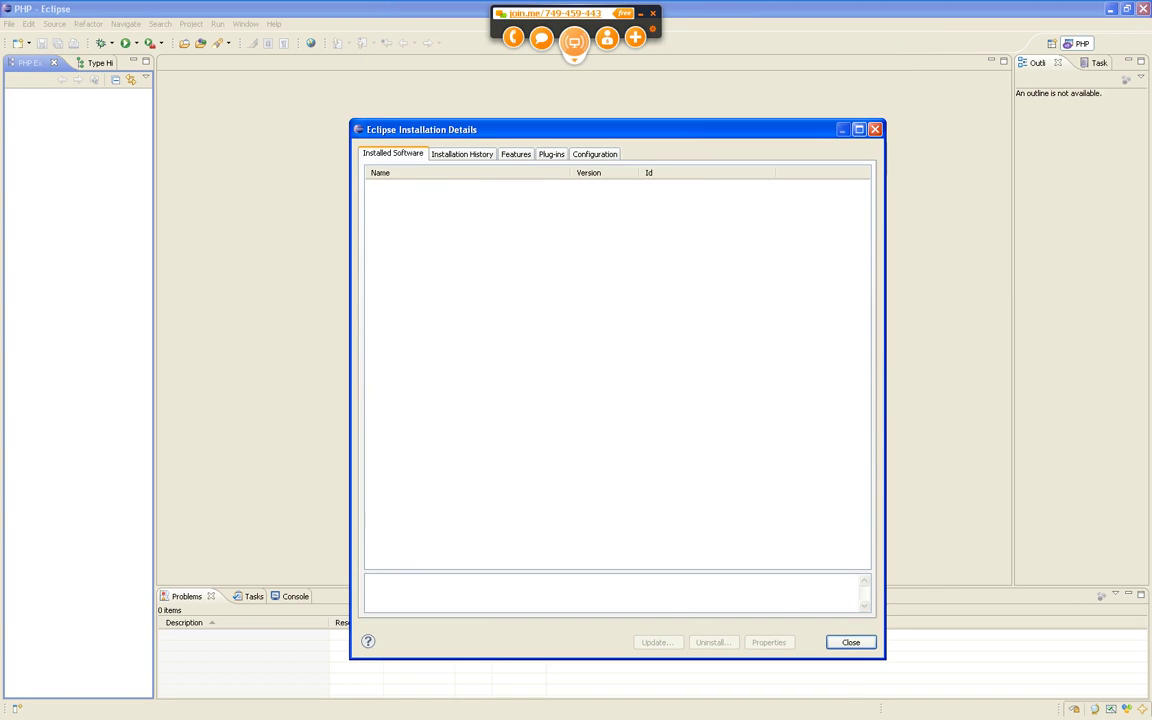
pyautogui.click(462, 153)
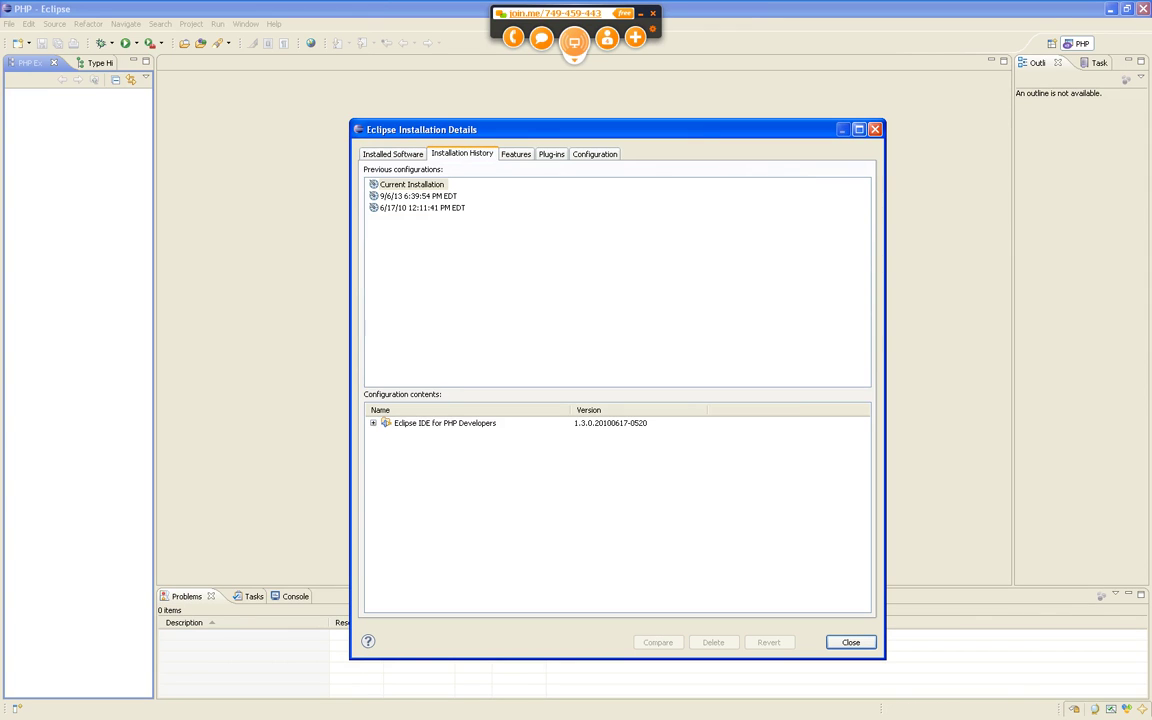
# Review the installed features and browse the full plug-ins list, then close the installation details and the About Eclipse information.
pyautogui.click(516, 153)
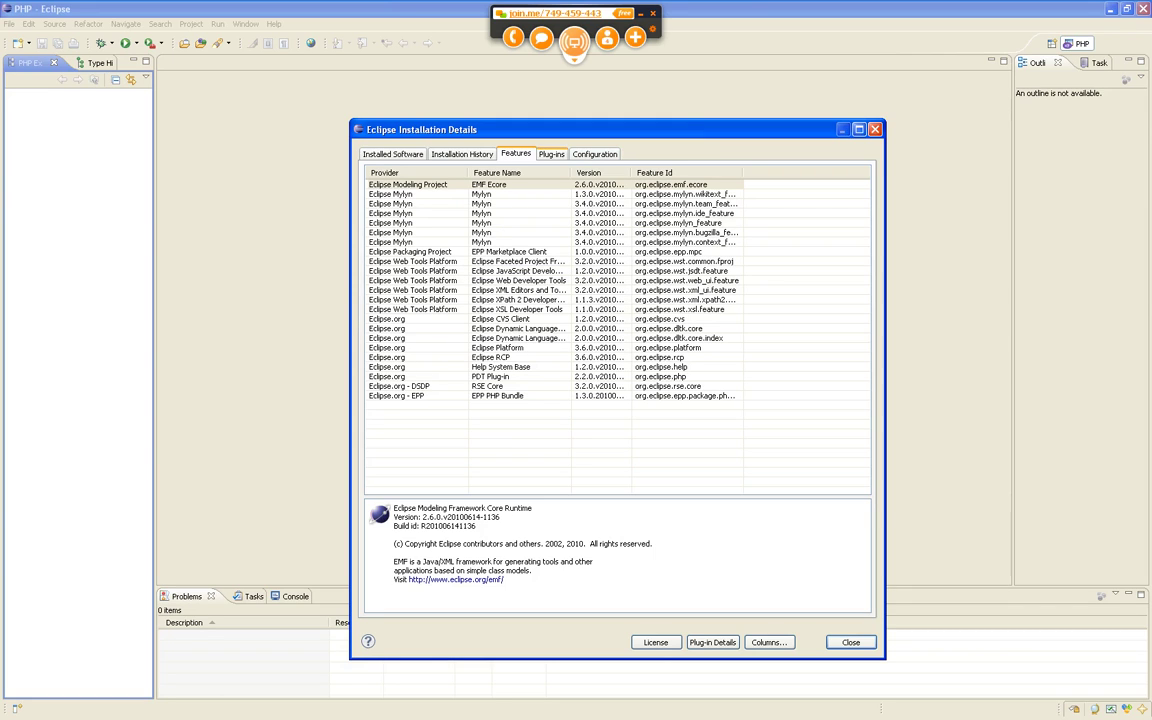
pyautogui.click(551, 154)
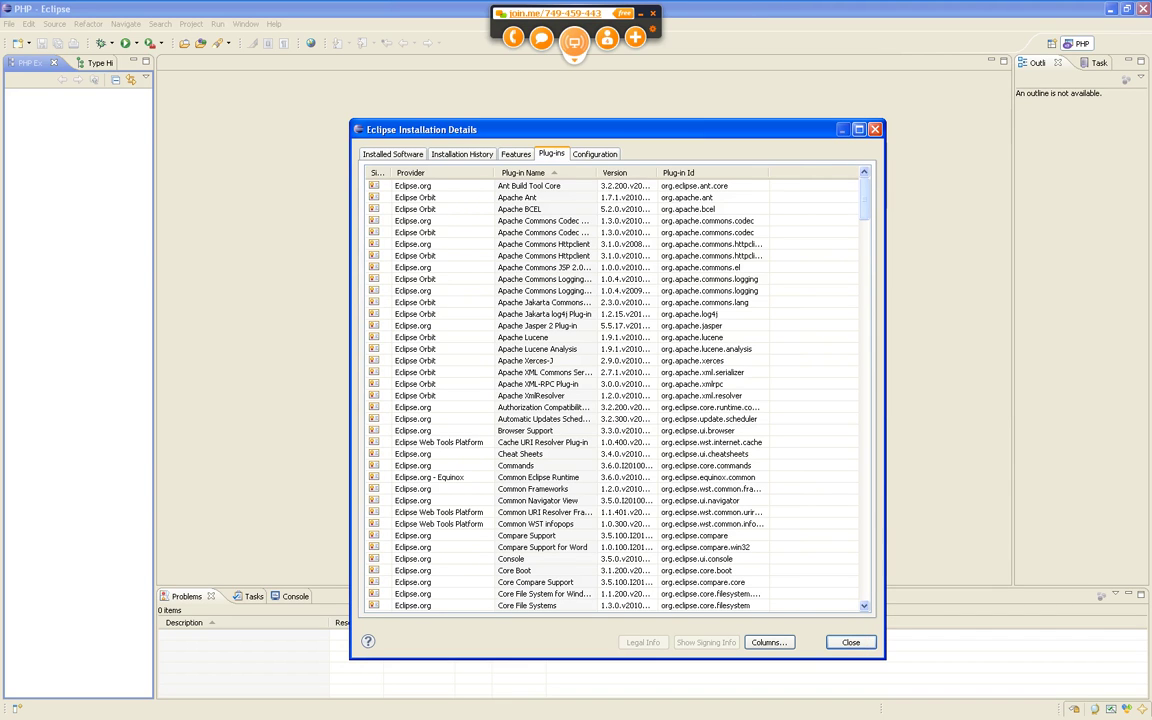
pyautogui.scroll(-3, 617, 390)
pyautogui.scroll(2, 617, 390)
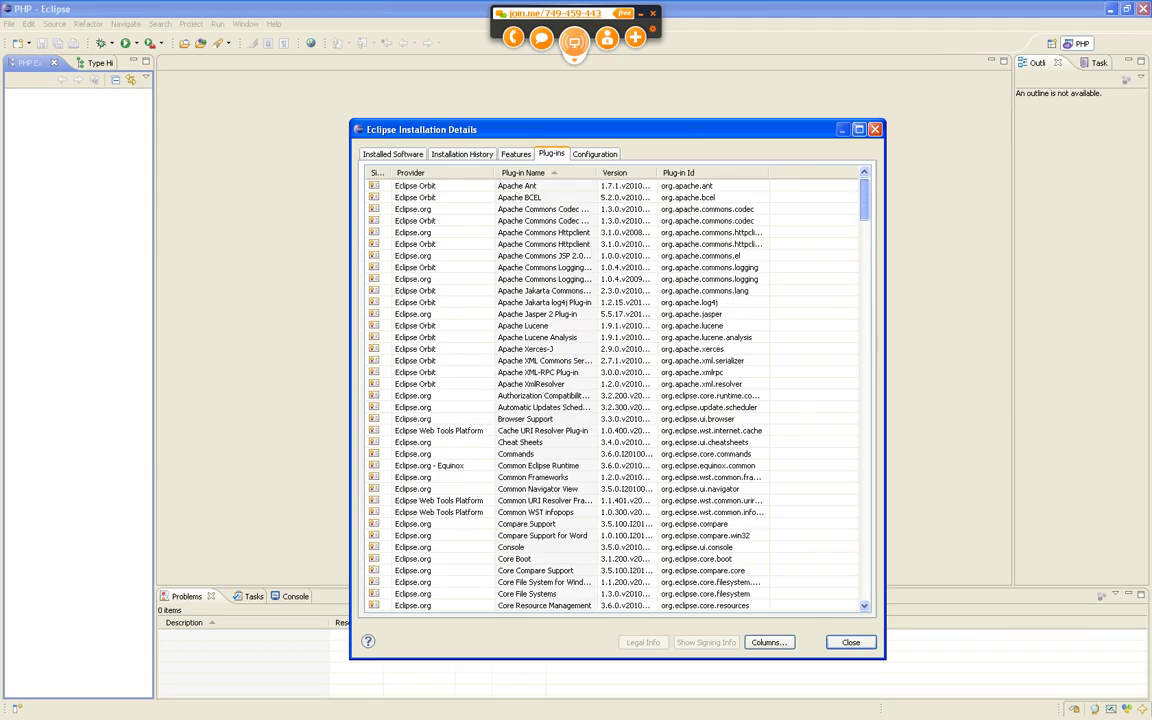
pyautogui.scroll(-20, 617, 390)
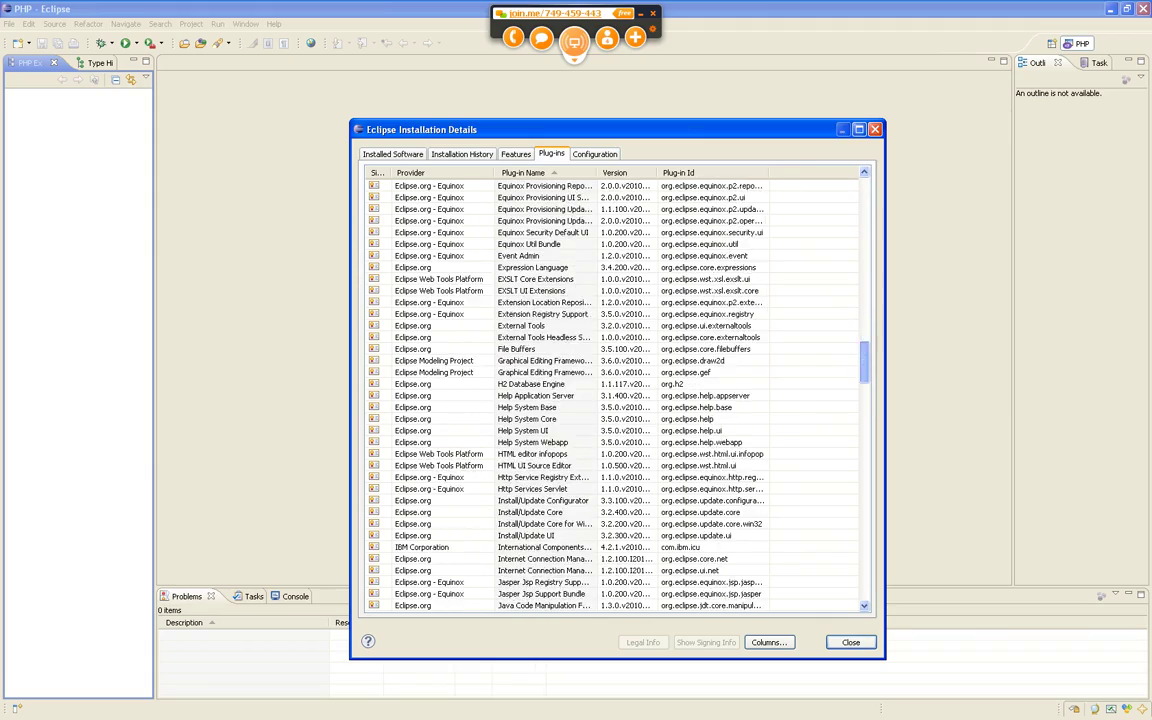
pyautogui.scroll(-20, 617, 390)
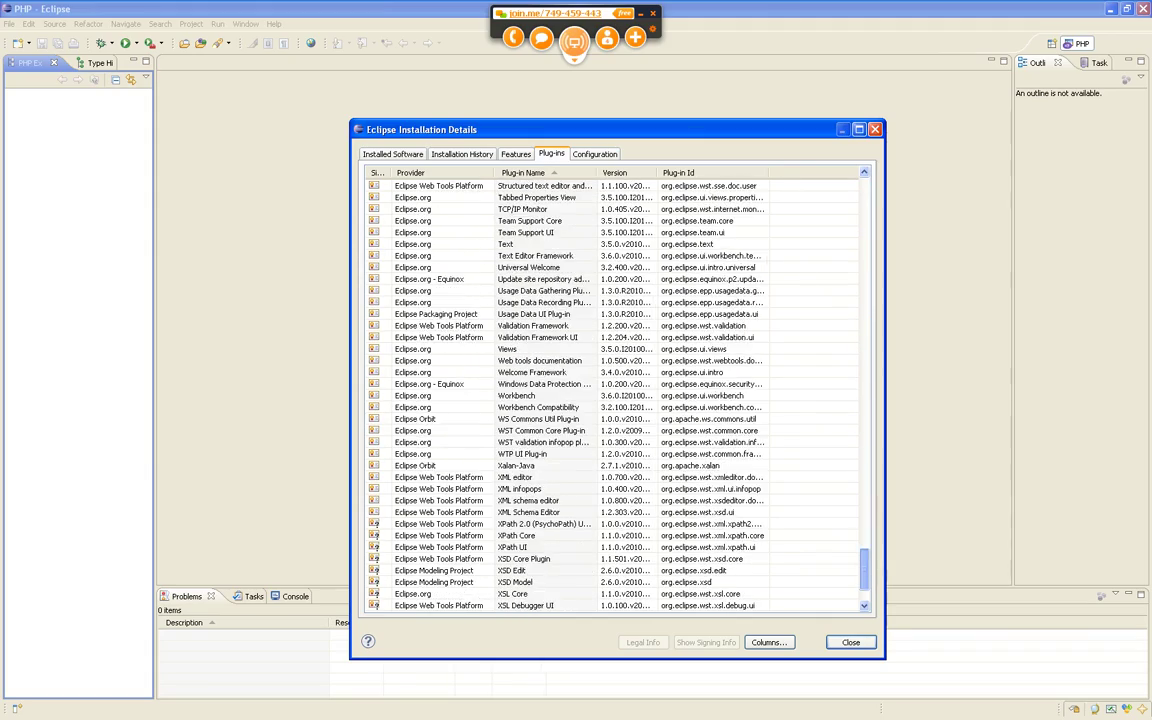
pyautogui.scroll(20, 617, 390)
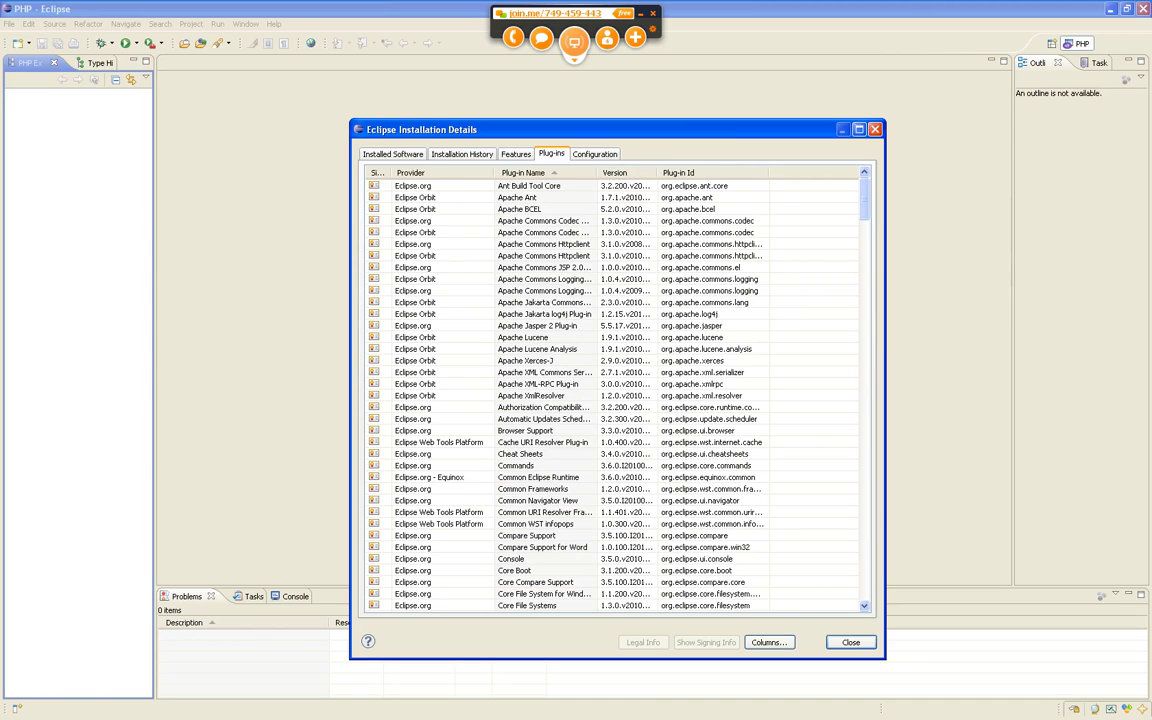
pyautogui.press('Escape')
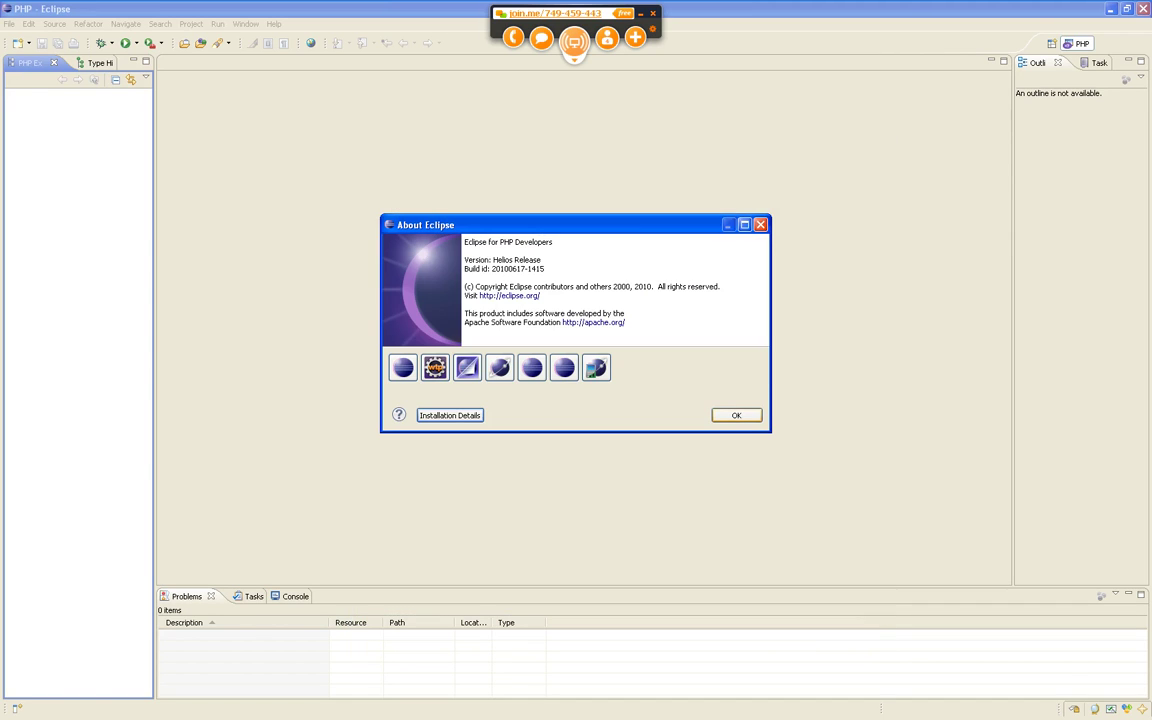
pyautogui.press('Escape')
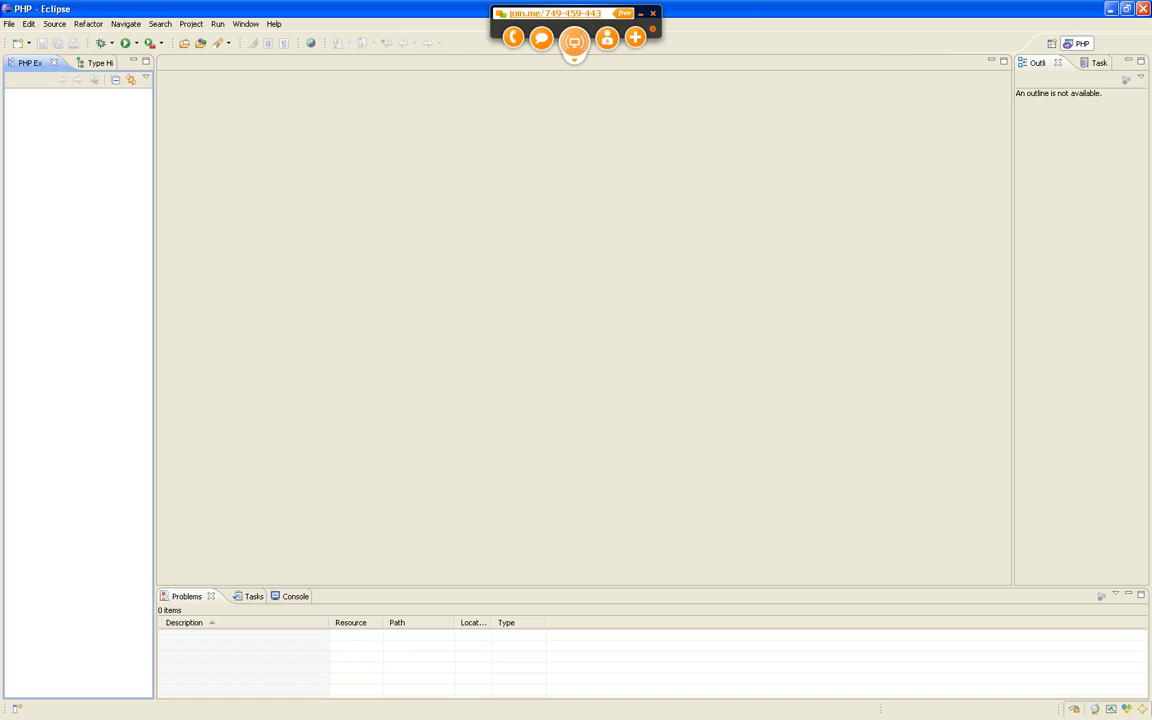
# Switch to Firefox, close the Java SE Downloads page and bring up the CSIS3020 Web Programming and Design course page.
pyautogui.hotkey('alt', 'Tab')
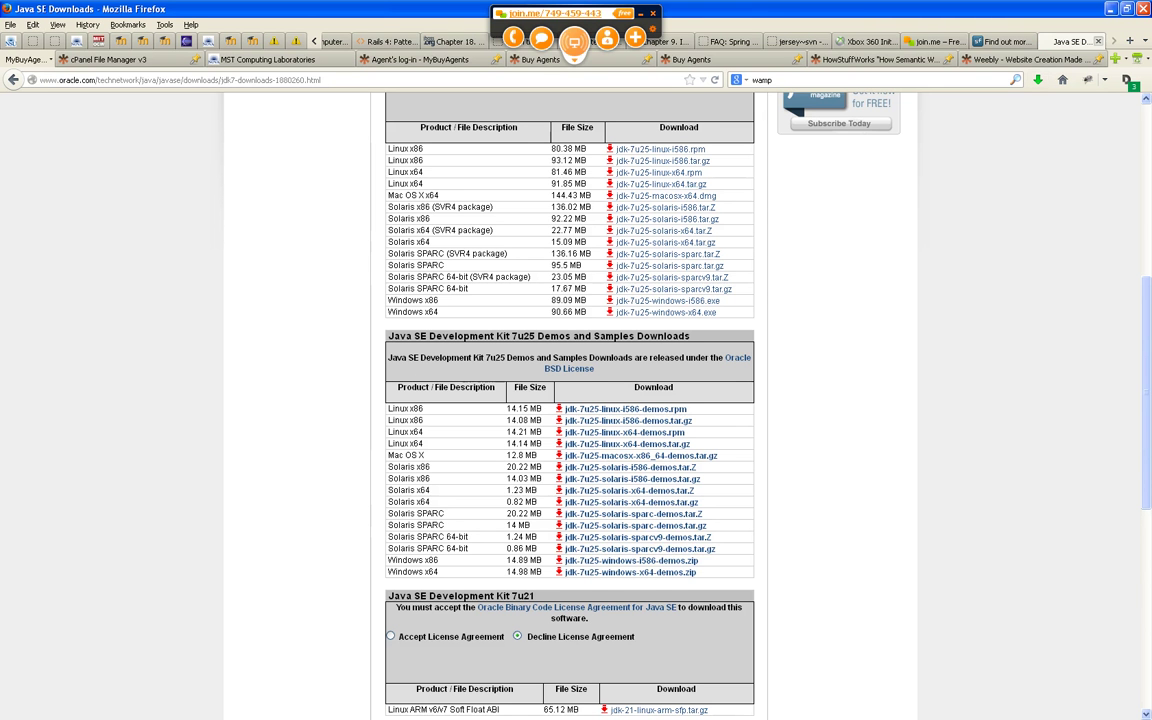
pyautogui.click(992, 41)
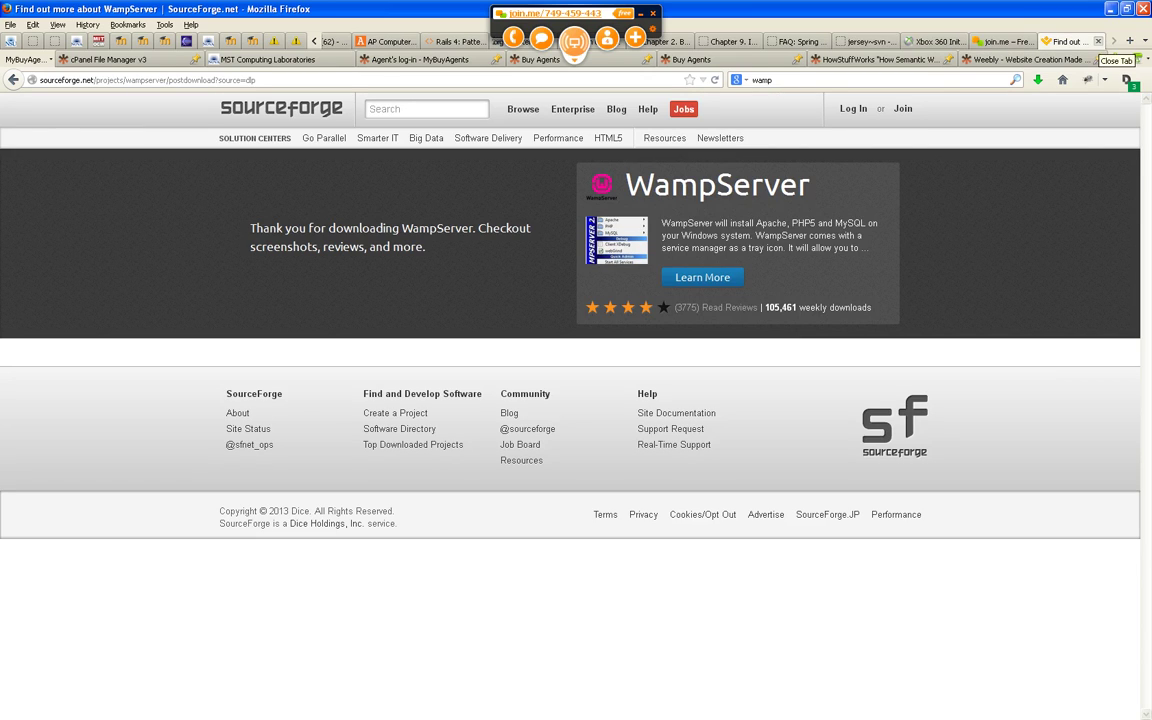
pyautogui.hotkey('ctrl', 'Tab')
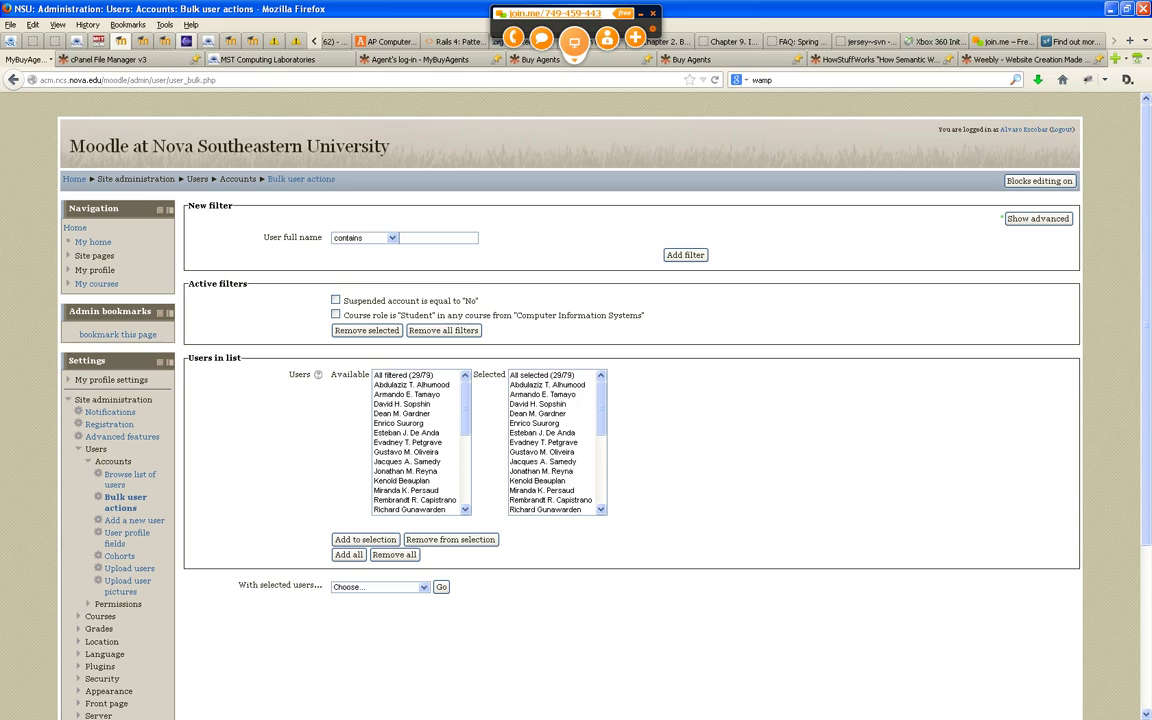
pyautogui.hotkey('ctrl', 'Tab')
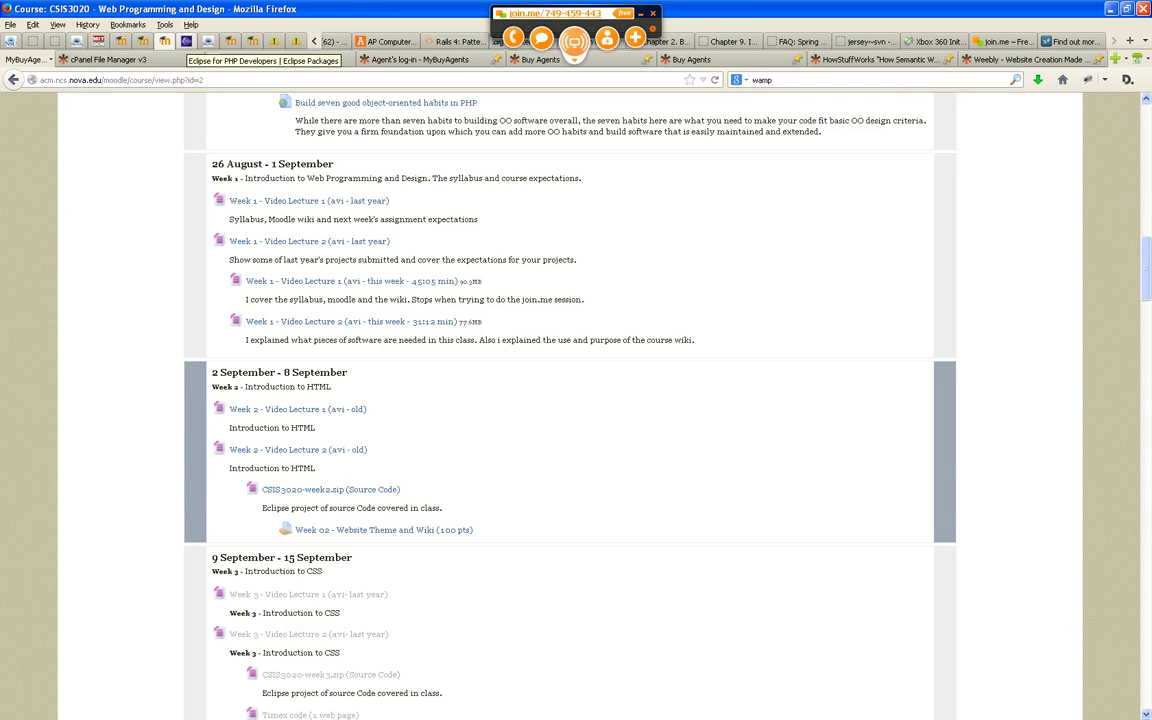
# Start downloading the week 2 source code CSIS3020-week2.zip and choose c:\sites as the folder to save it in.
pyautogui.scroll(-3, 330, 380)
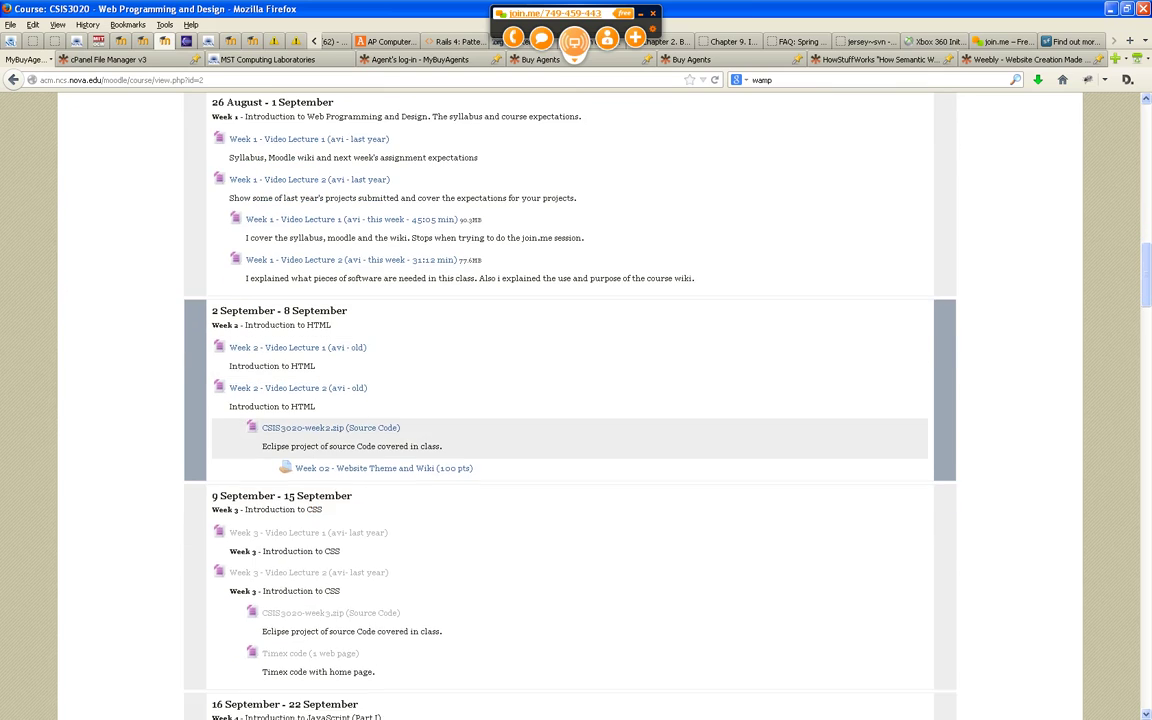
pyautogui.click(331, 366)
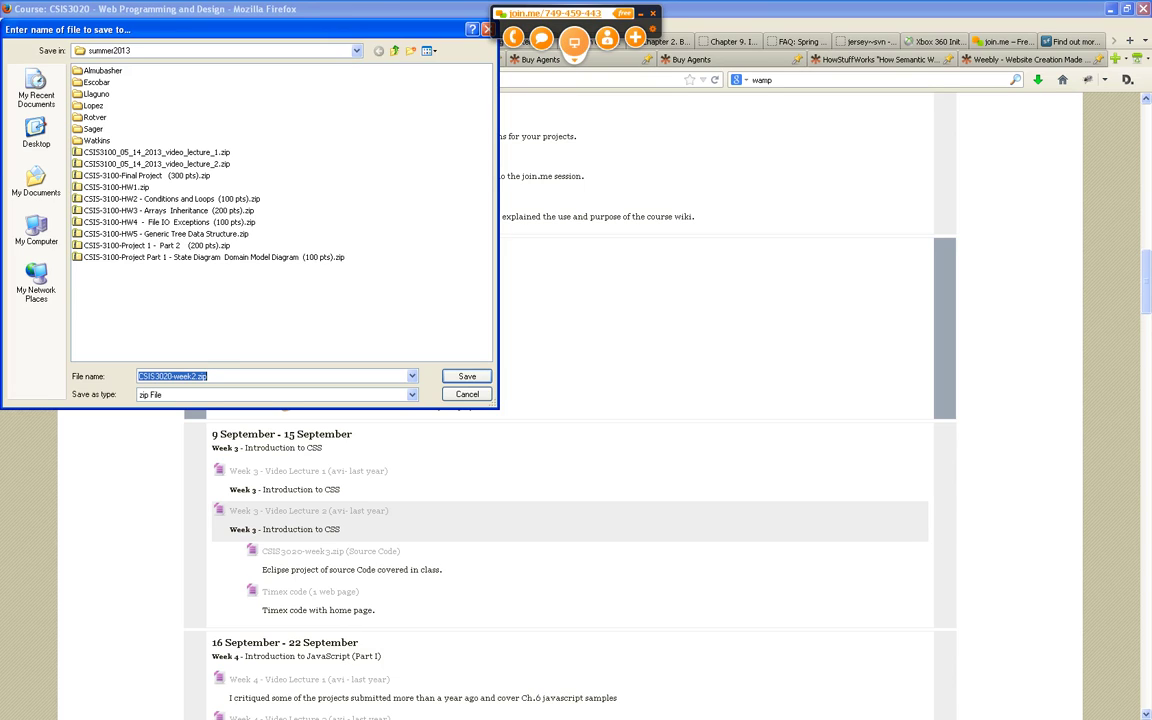
pyautogui.write('c:\\sites')
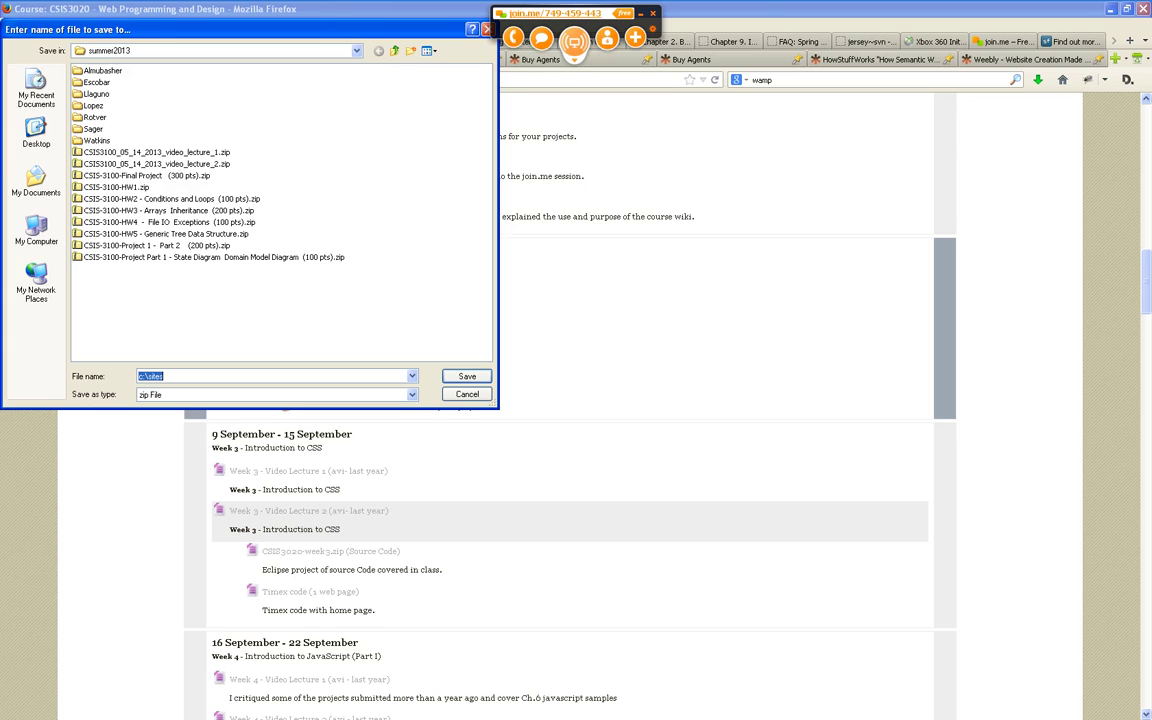
pyautogui.press('Return')
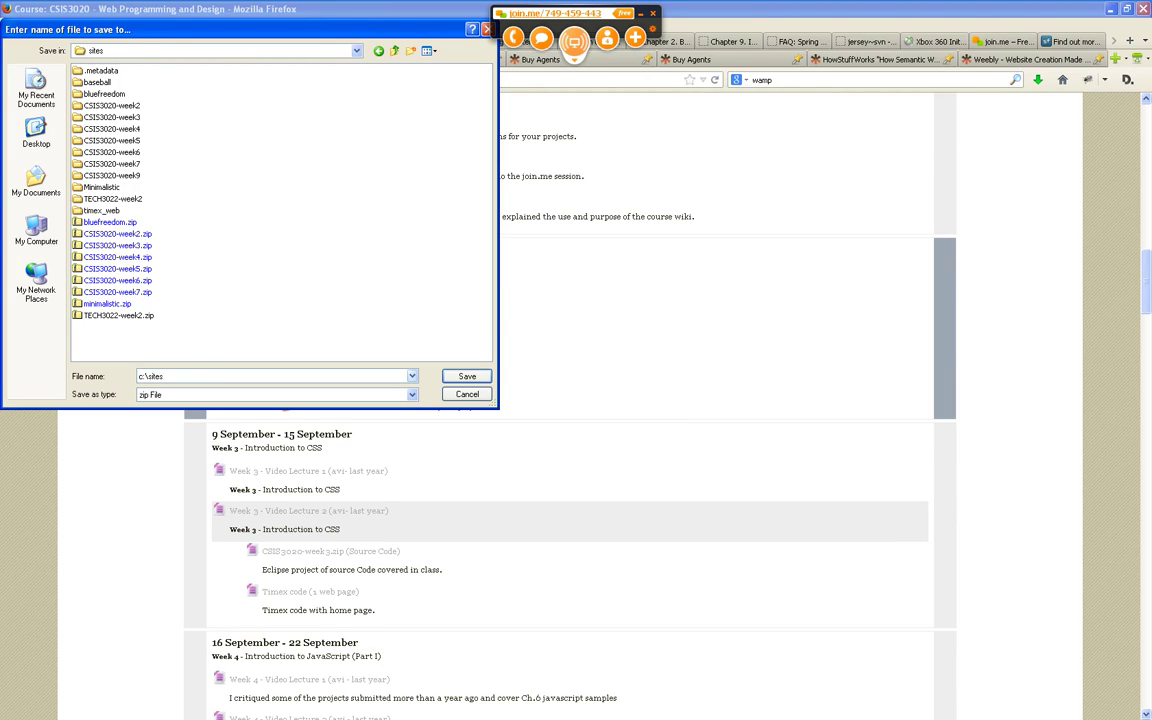
# Save the download under the name CSIS3020-week2.zip, based on the existing TECH3022-week2.zip name, and replace the existing copy.
pyautogui.click(118, 315)
pyautogui.click(158, 376)
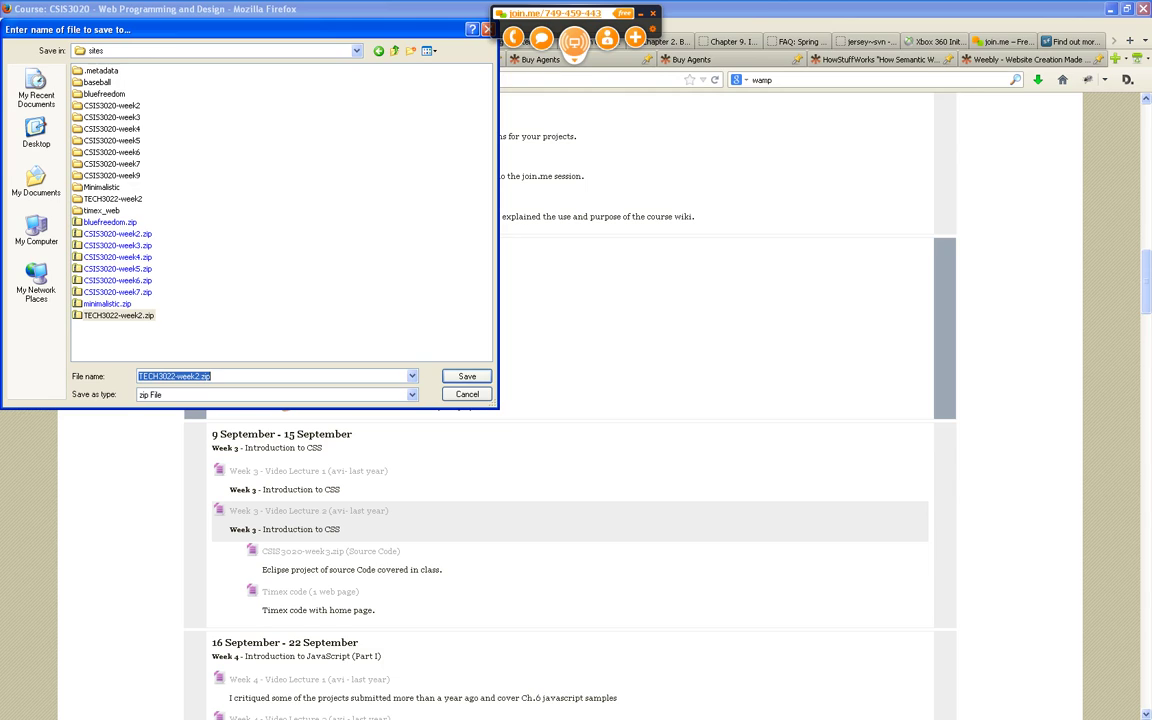
pyautogui.click(158, 376)
pyautogui.moveTo(158, 376); pyautogui.dragTo(138, 377)
pyautogui.write('CSIS')
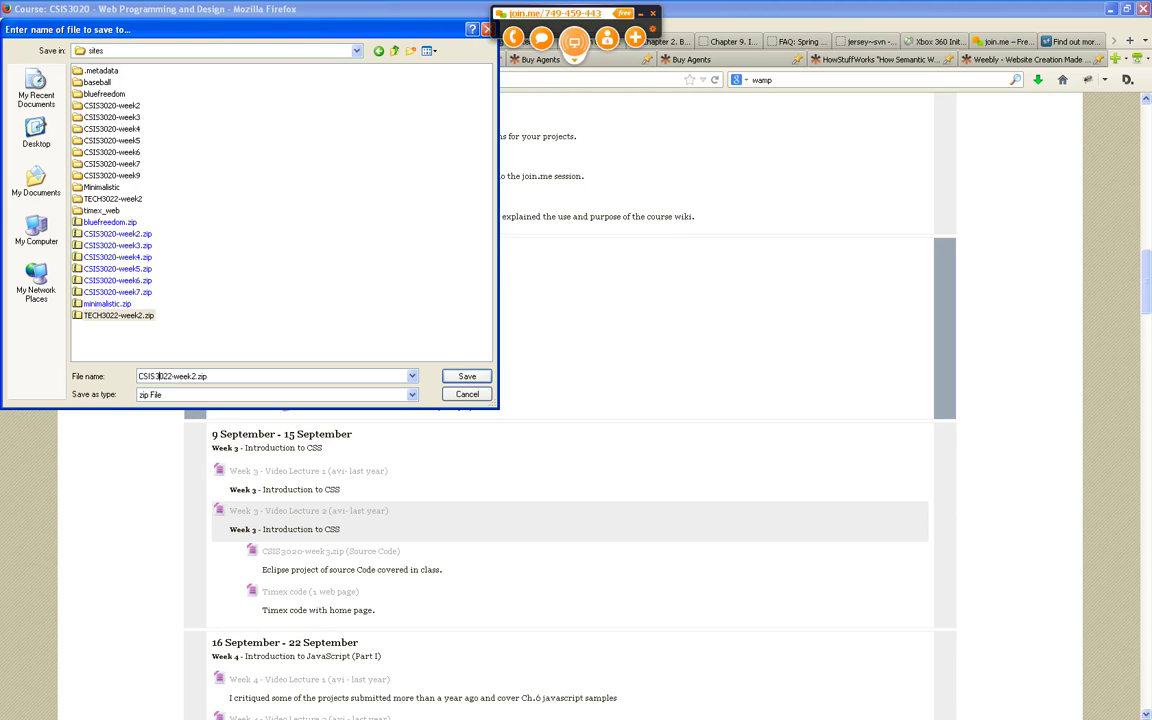
pyautogui.press('BackSpace')
pyautogui.write('0')
pyautogui.press('Return')
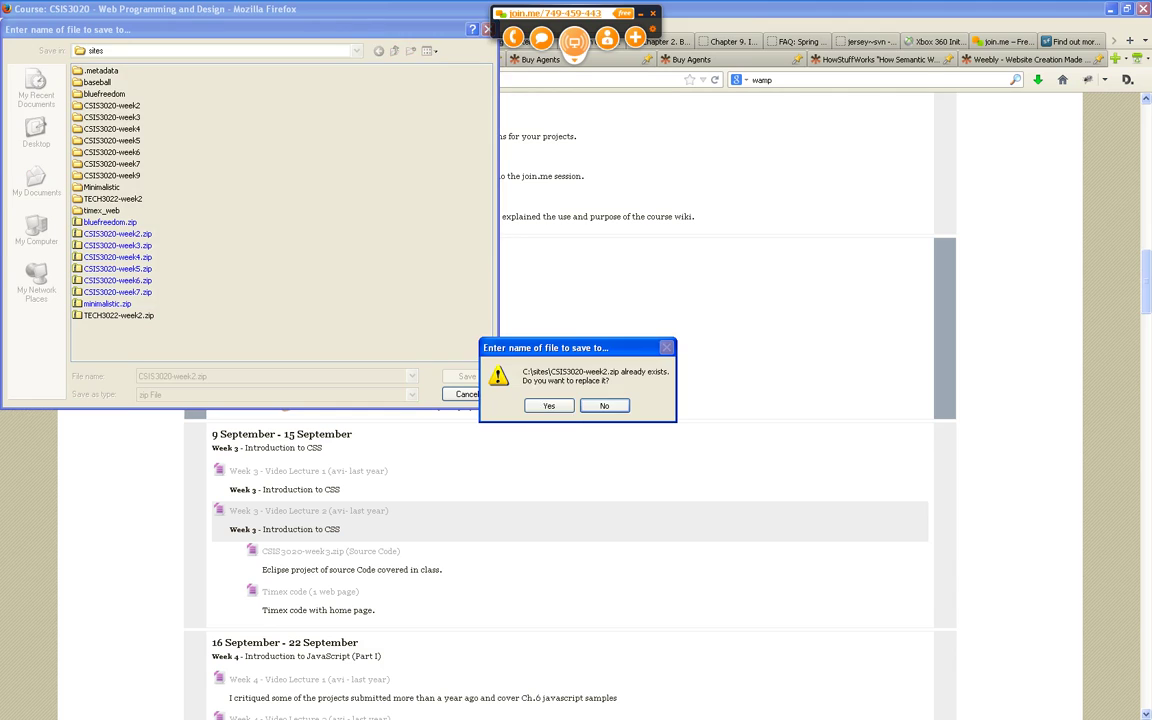
pyautogui.press('Return')
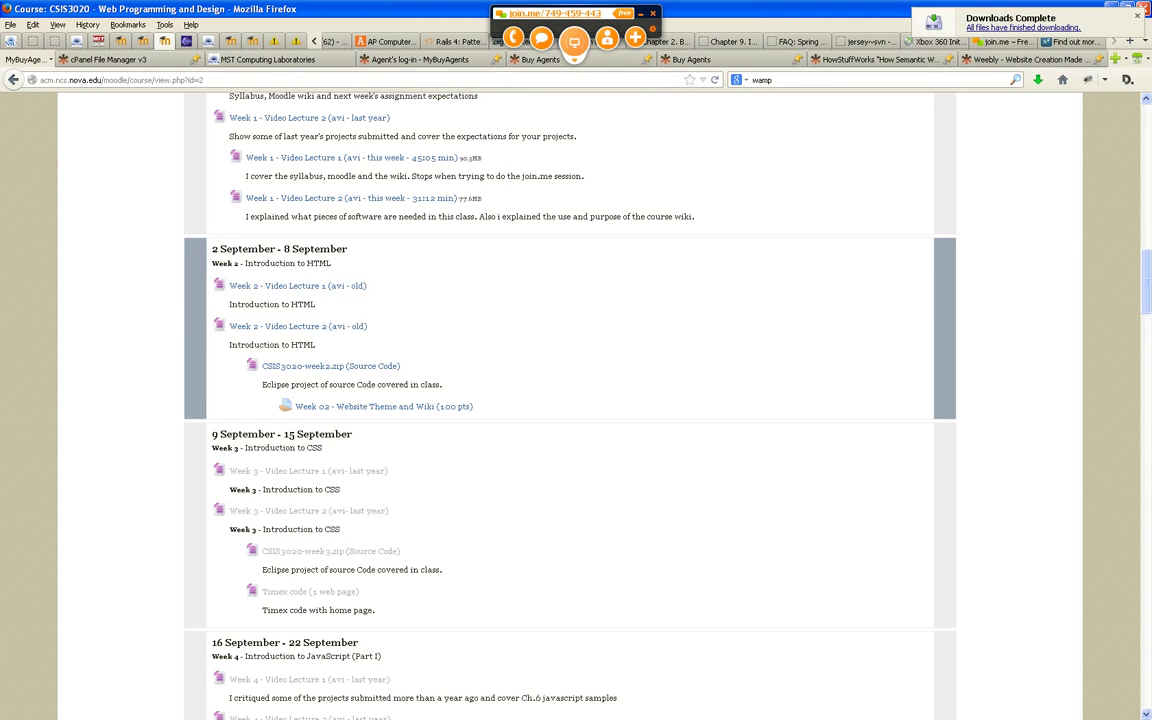
# Switch to the C:\sites folder window and sort its contents by date modified, newest first.
pyautogui.hotkey('alt', 'Tab')
pyautogui.press('Tab')
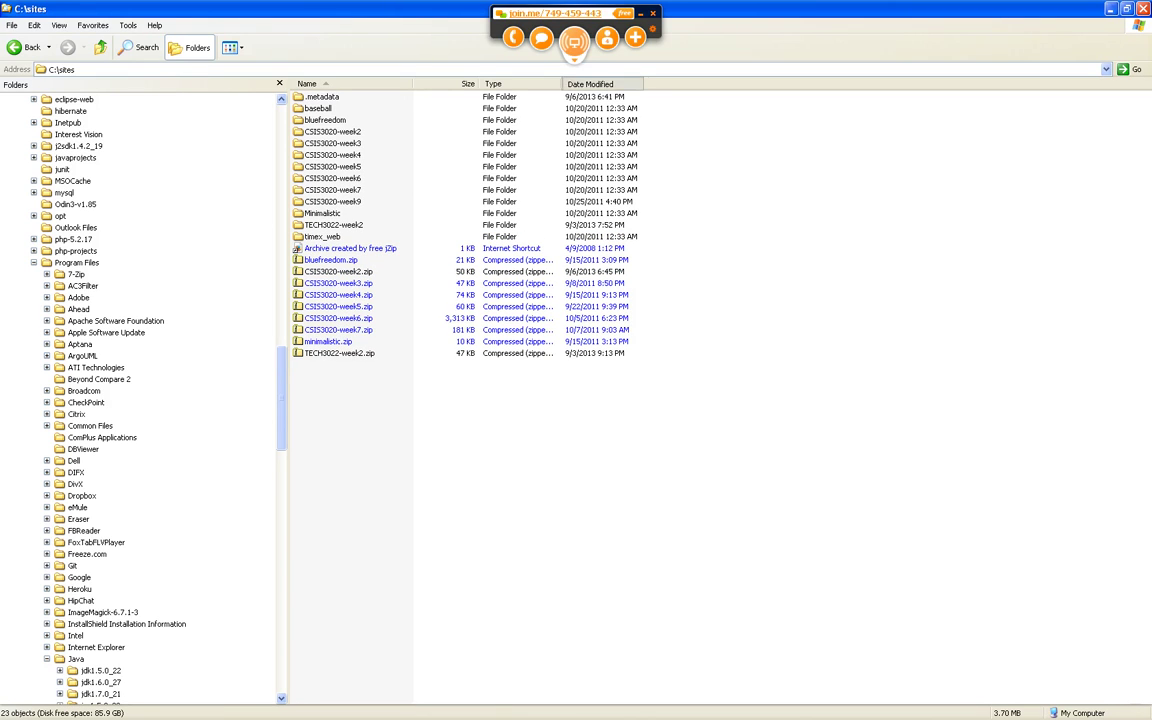
pyautogui.click(592, 83)
pyautogui.click(592, 83)
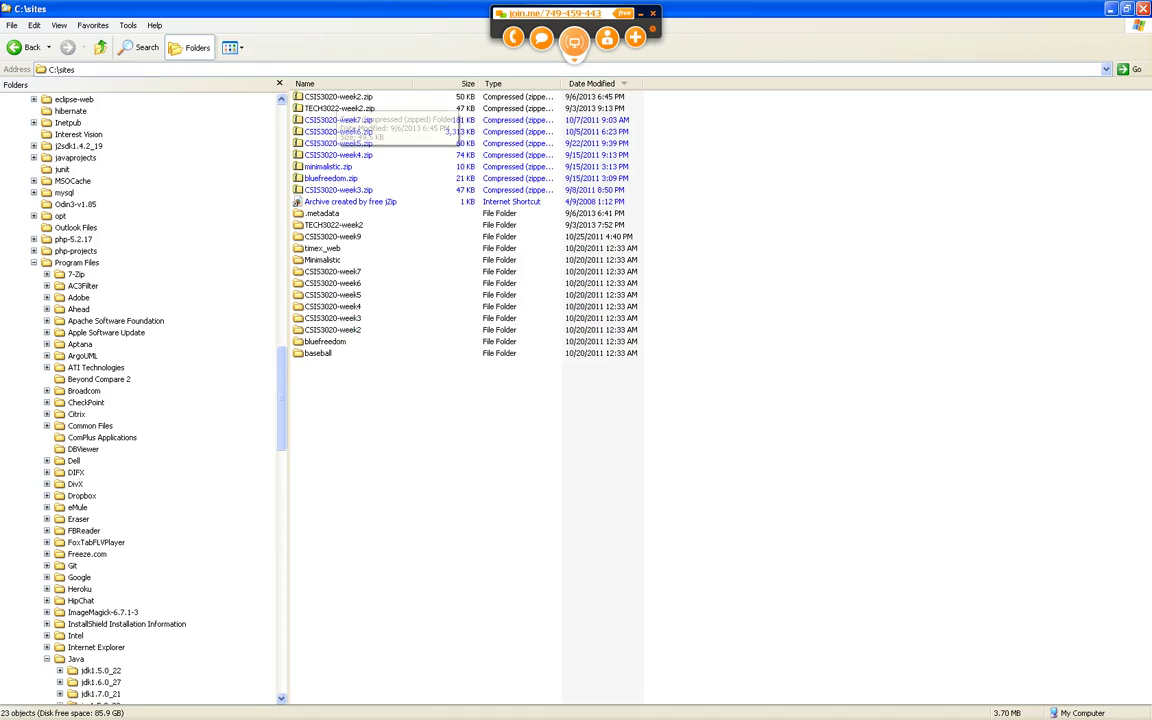
# Extract CSIS3020-week2.zip directly into C:\sites with 7-Zip, replacing all existing files.
pyautogui.click(337, 97)
pyautogui.rightClick(337, 97)
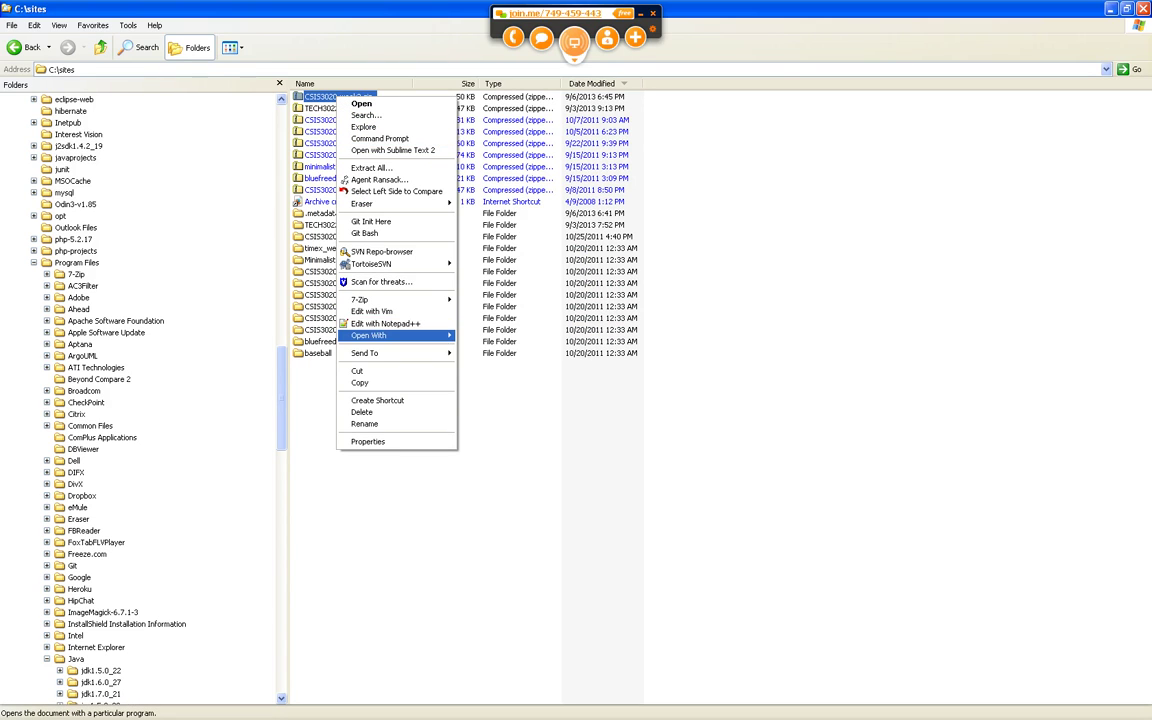
pyautogui.moveTo(400, 335)
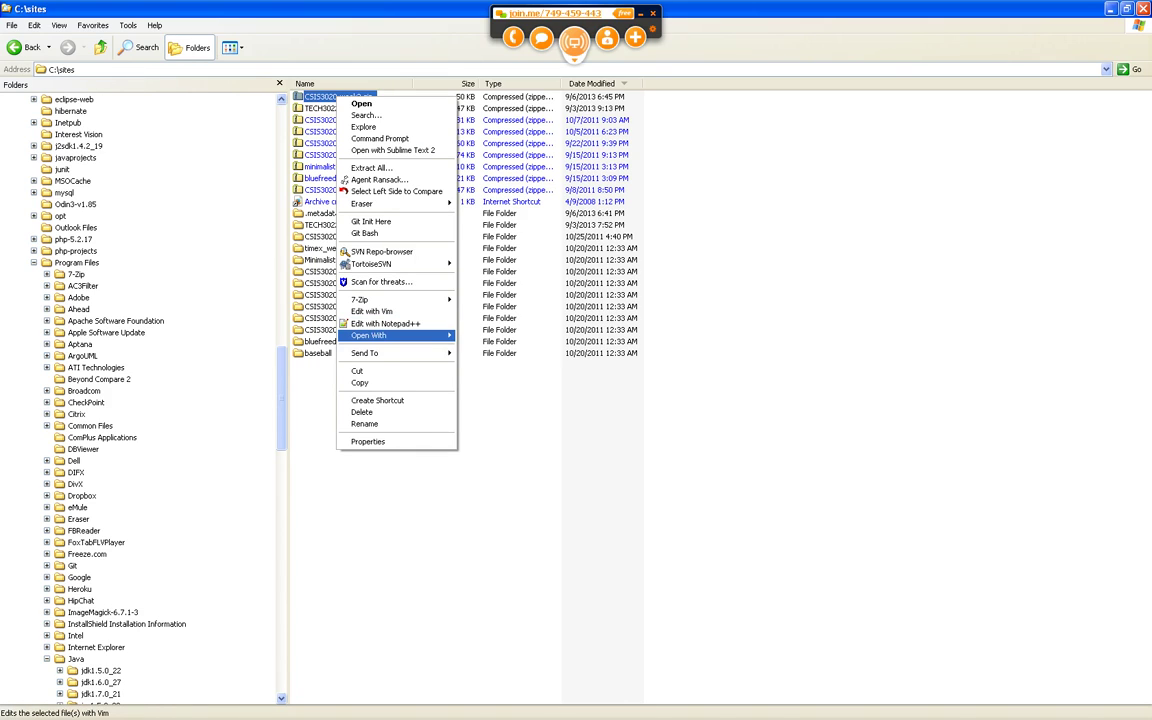
pyautogui.moveTo(380, 299)
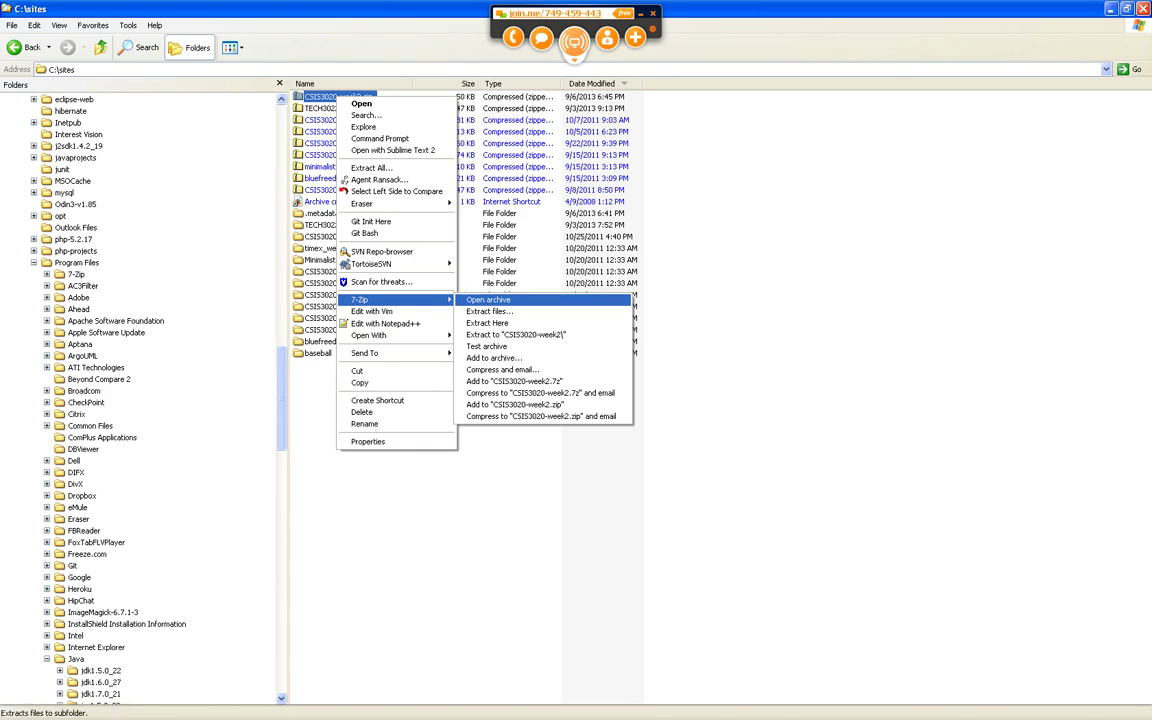
pyautogui.click(450, 321)
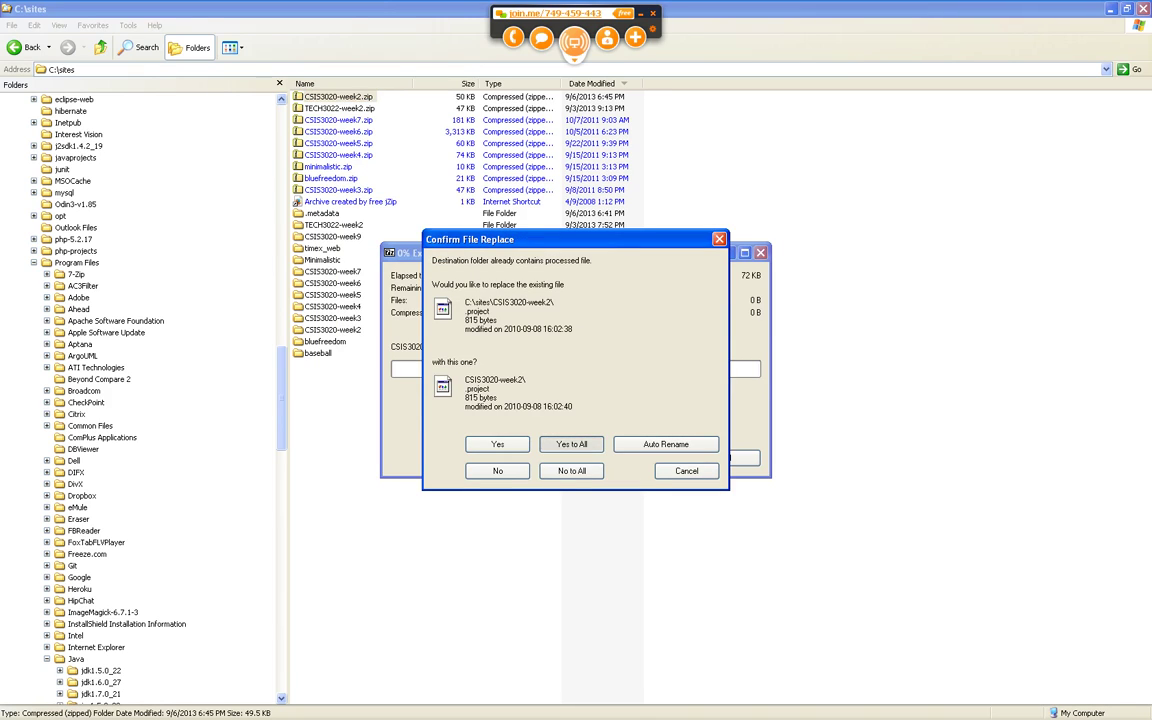
pyautogui.click(571, 444)
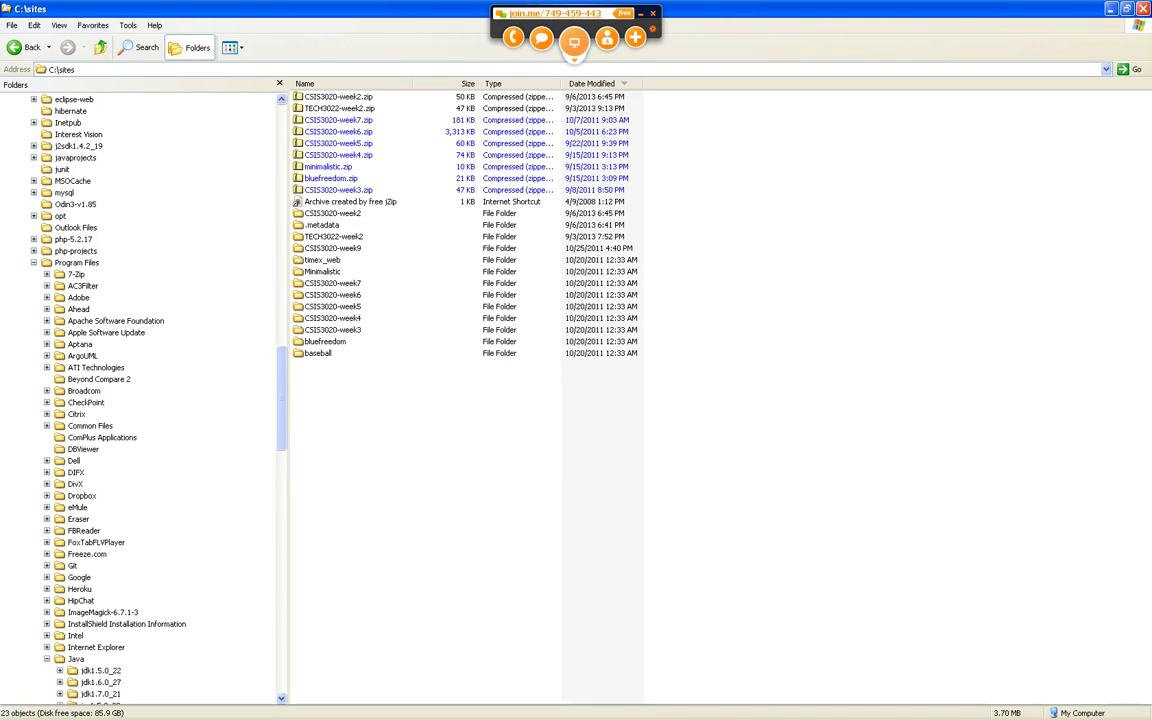
# Switch back to Eclipse and widen the PHP Explorer view so its full title fits.
pyautogui.hotkey('alt', 'Tab')
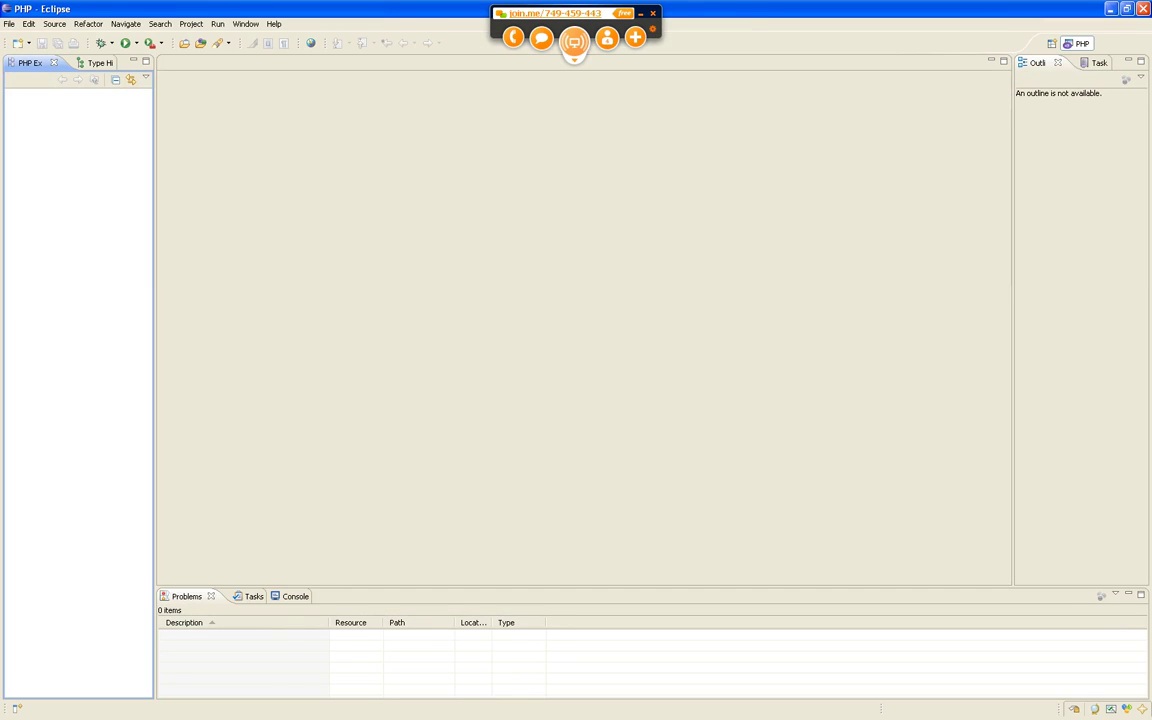
pyautogui.rightClick(73, 151)
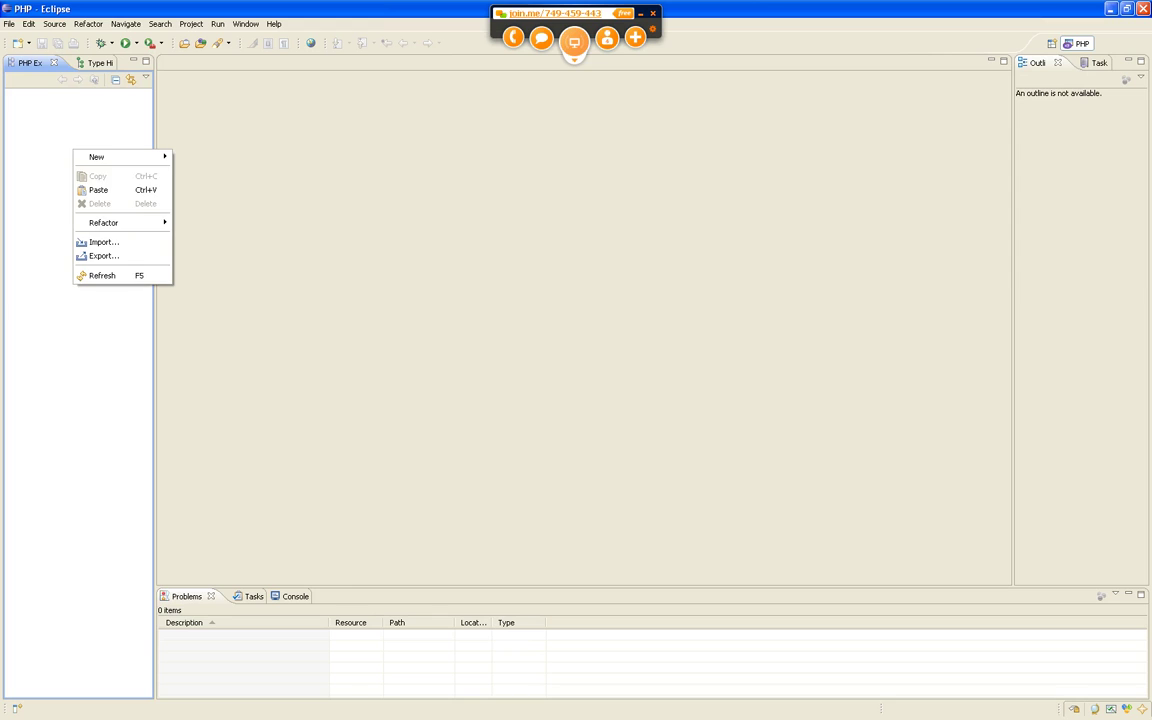
pyautogui.press('Escape')
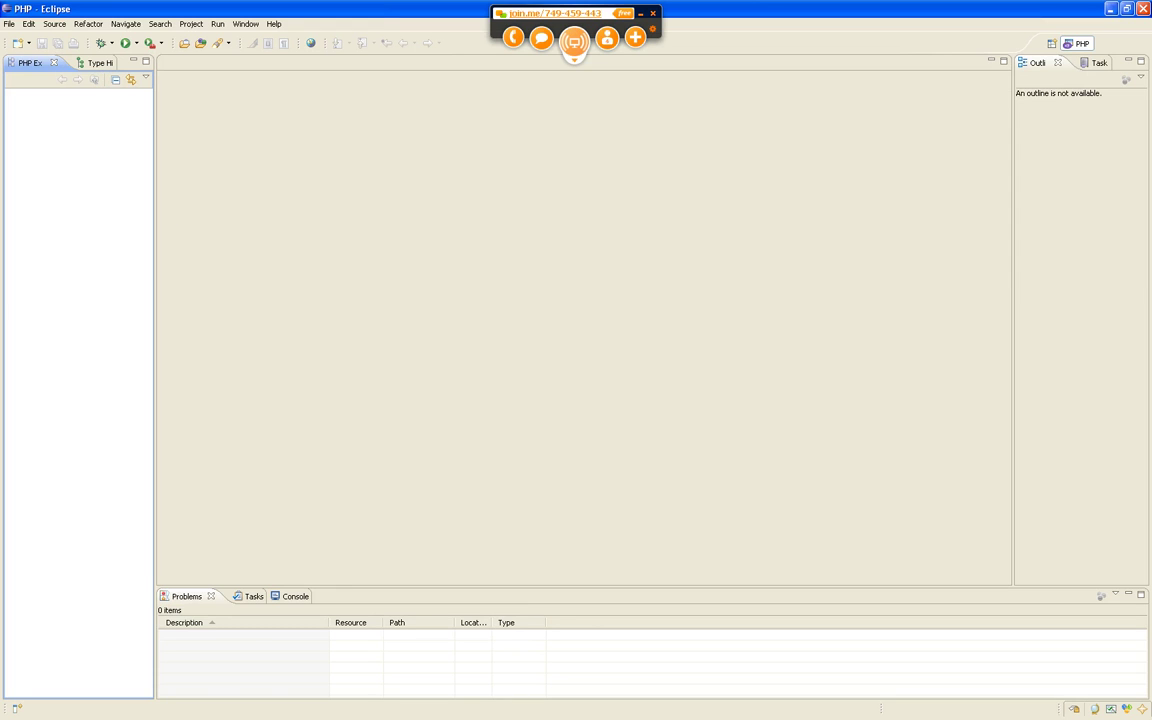
pyautogui.moveTo(154, 350); pyautogui.dragTo(241, 350)
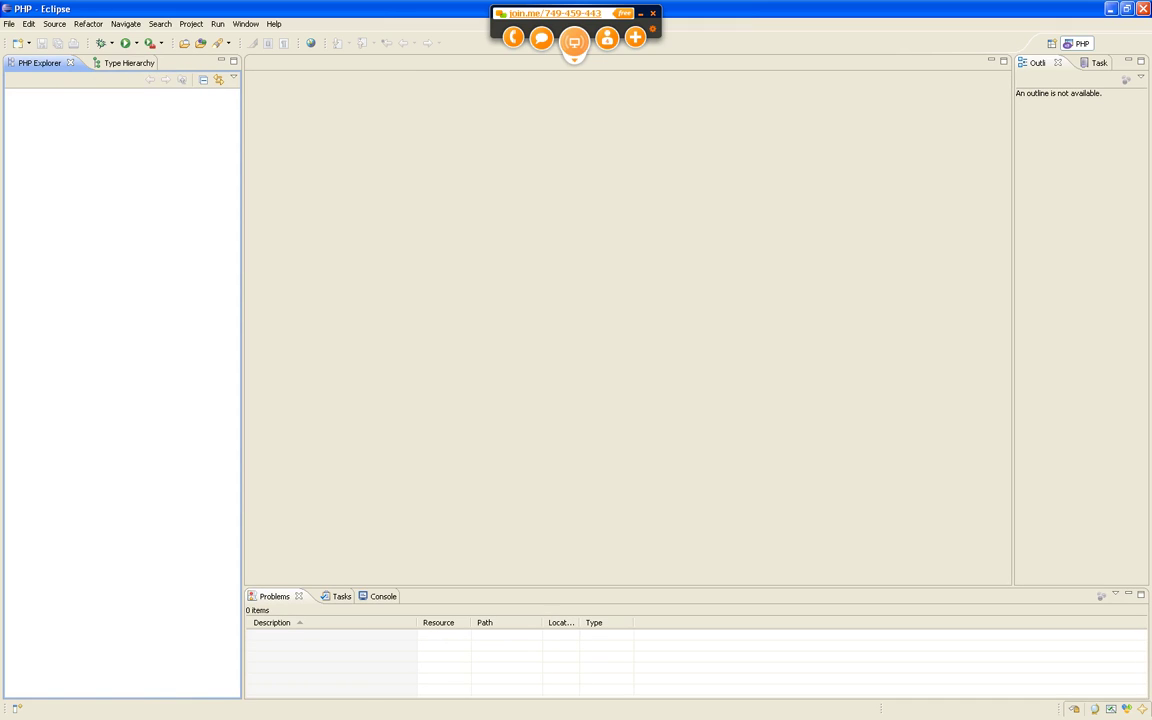
# Start an import in PHP Explorer using Existing Projects into Workspace from the General category as the source.
pyautogui.rightClick(69, 134)
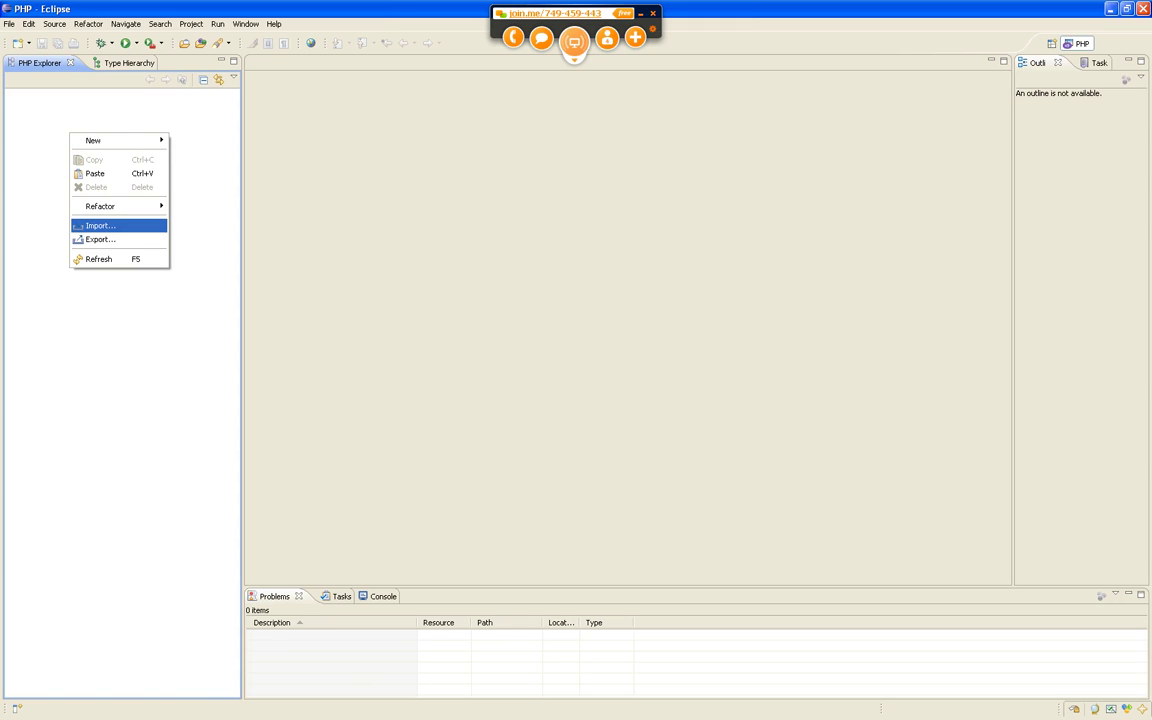
pyautogui.click(100, 226)
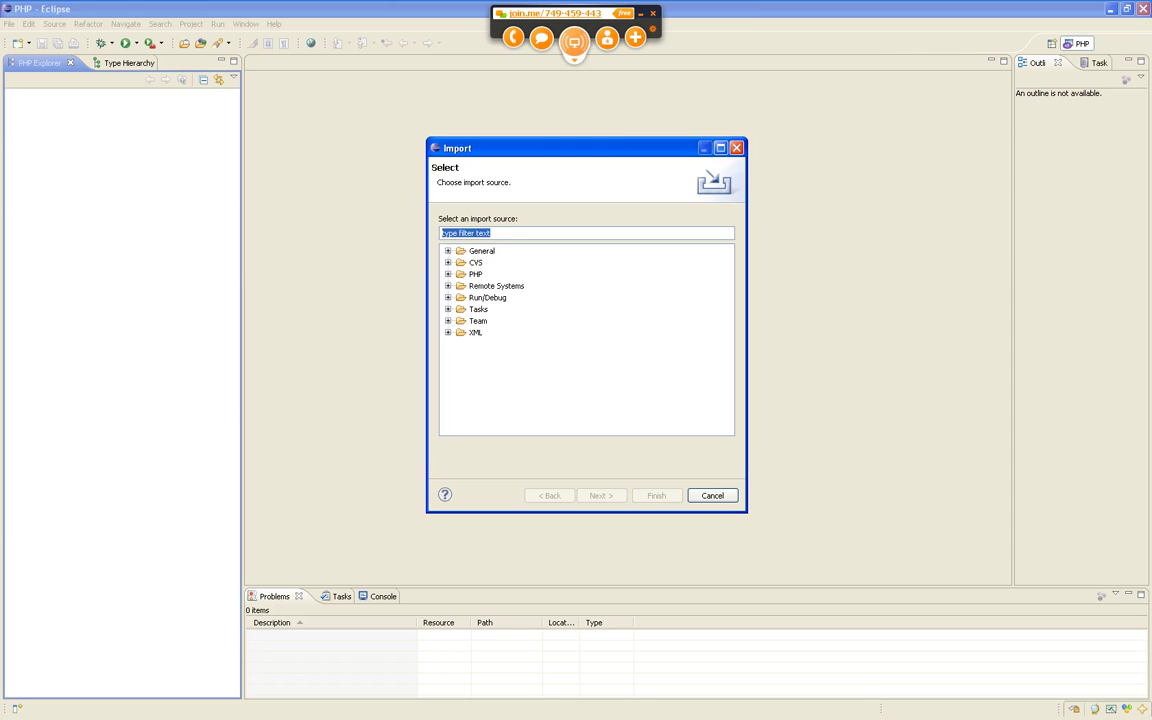
pyautogui.doubleClick(481, 250)
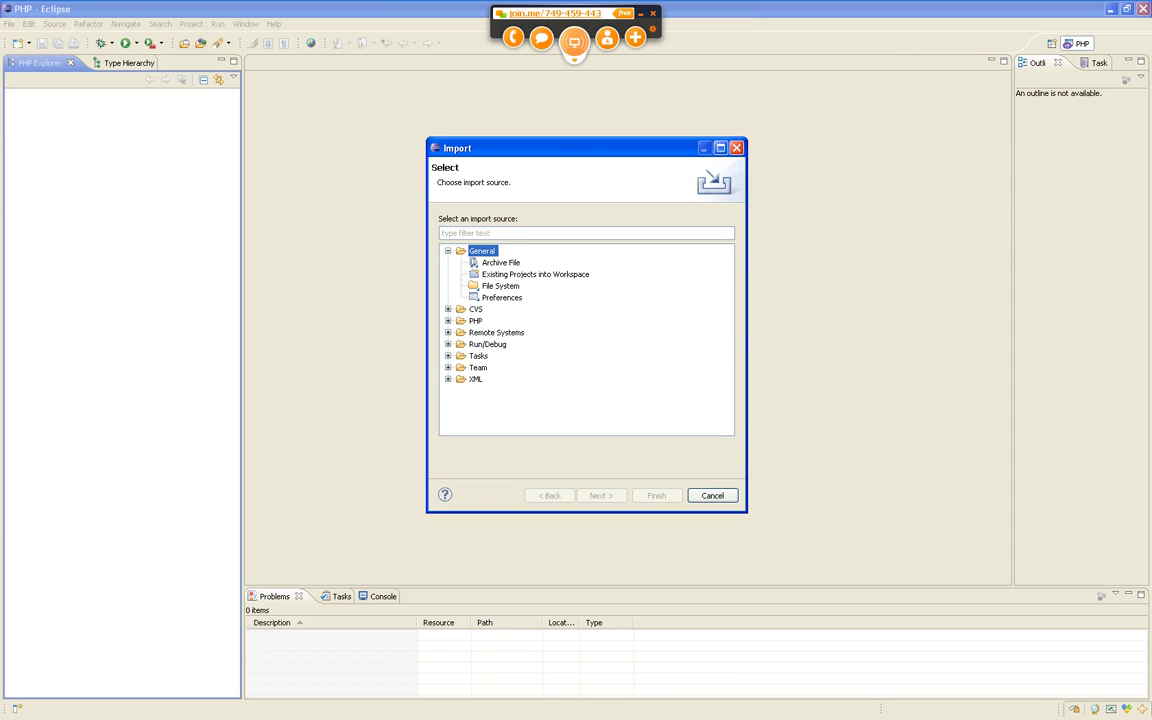
pyautogui.click(535, 274)
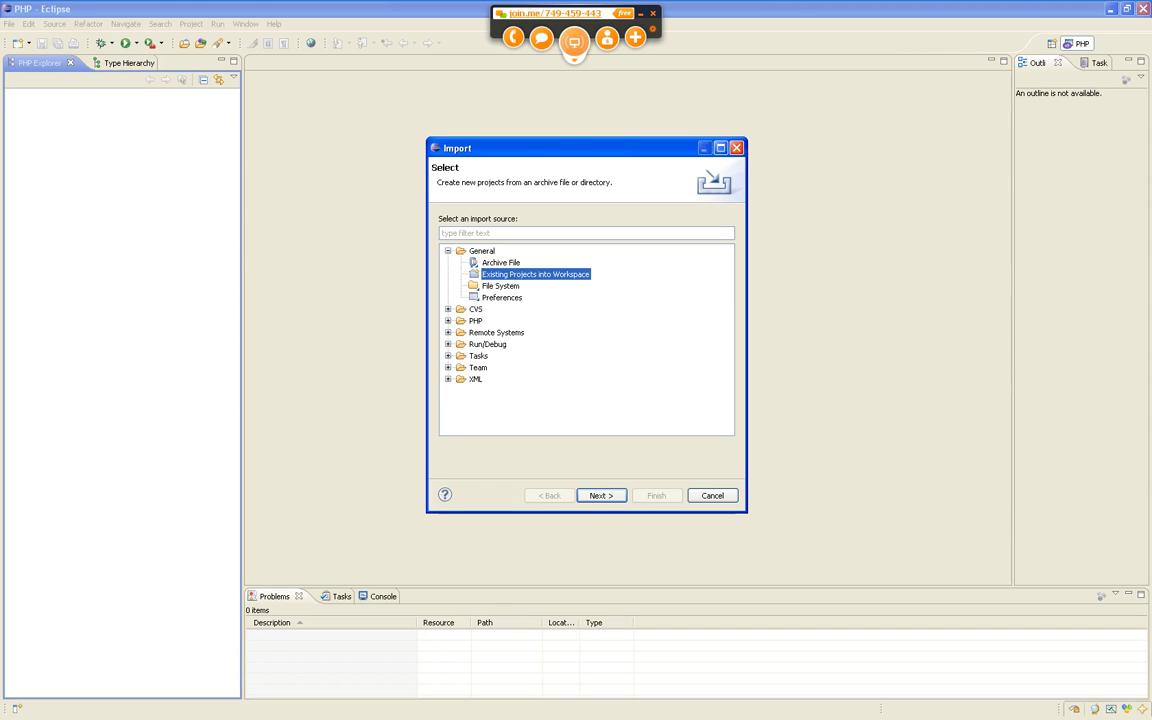
pyautogui.press('Return')
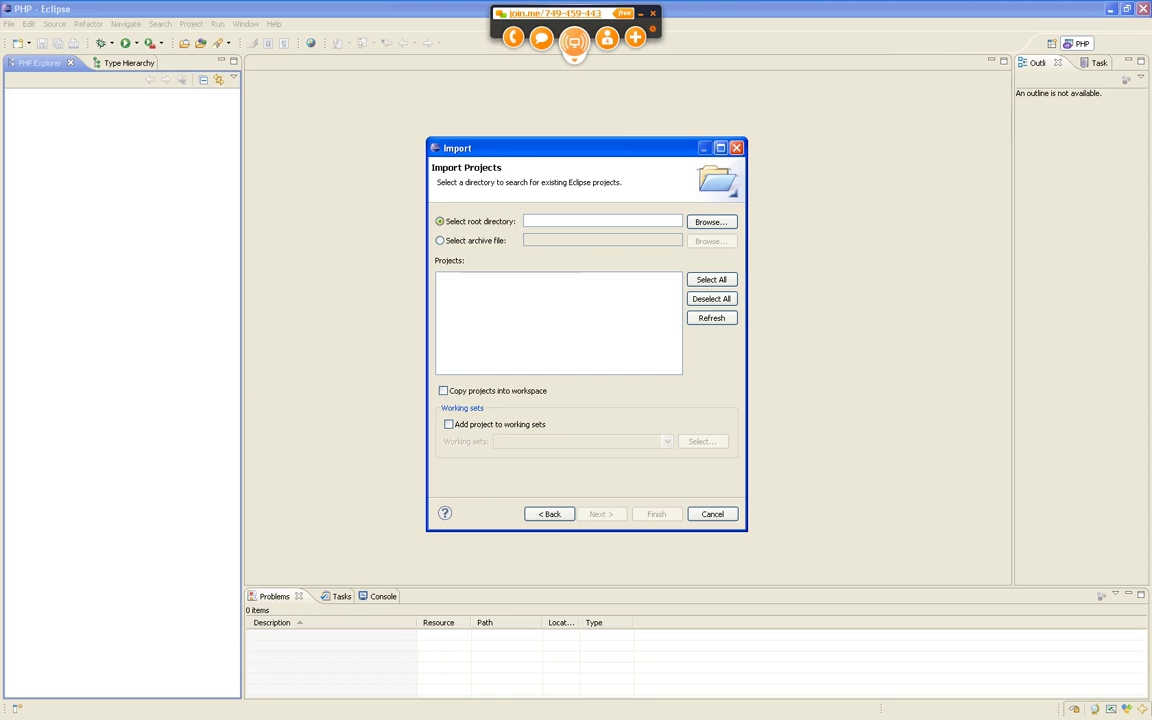
# Choose C:\sites as the root directory to search for projects to import.
pyautogui.hotkey('alt', 'r')
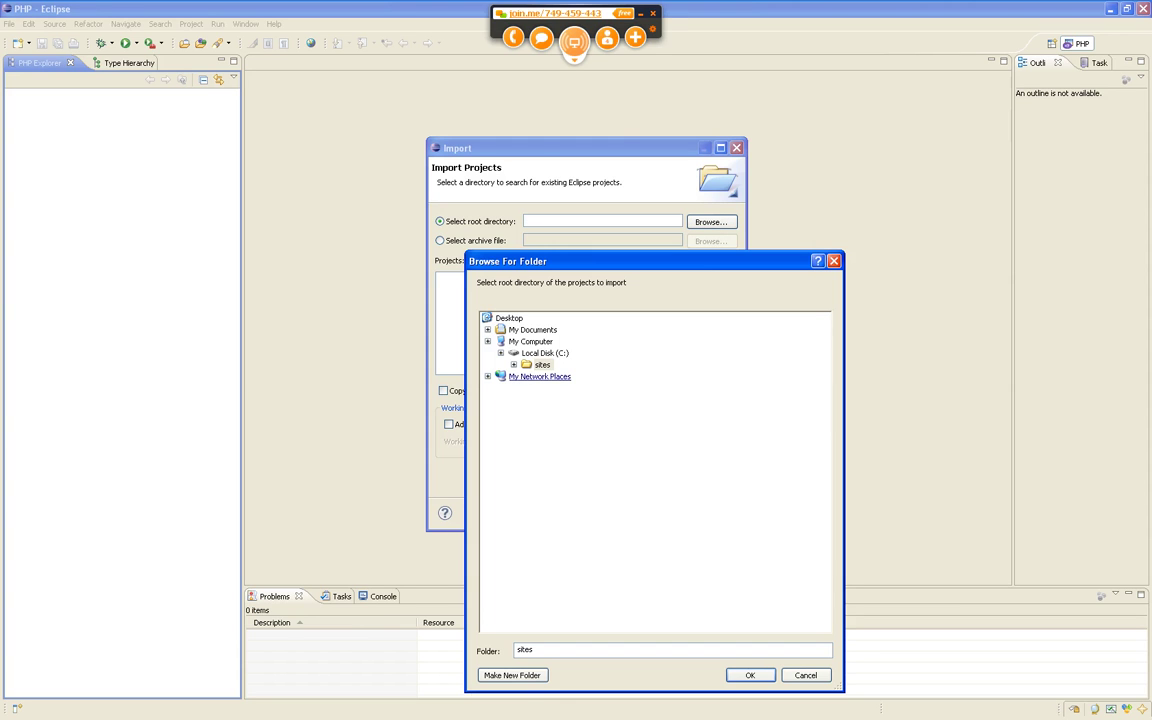
pyautogui.scroll(-6, 600, 470)
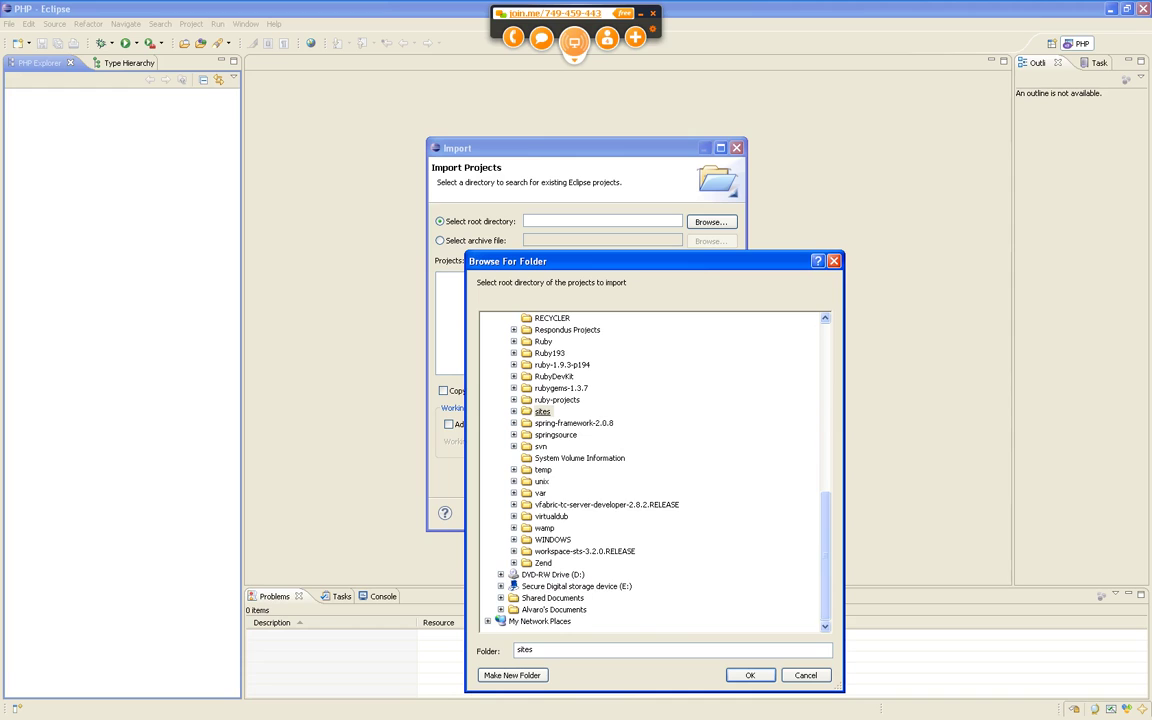
pyautogui.press('Right')
pyautogui.press('Return')
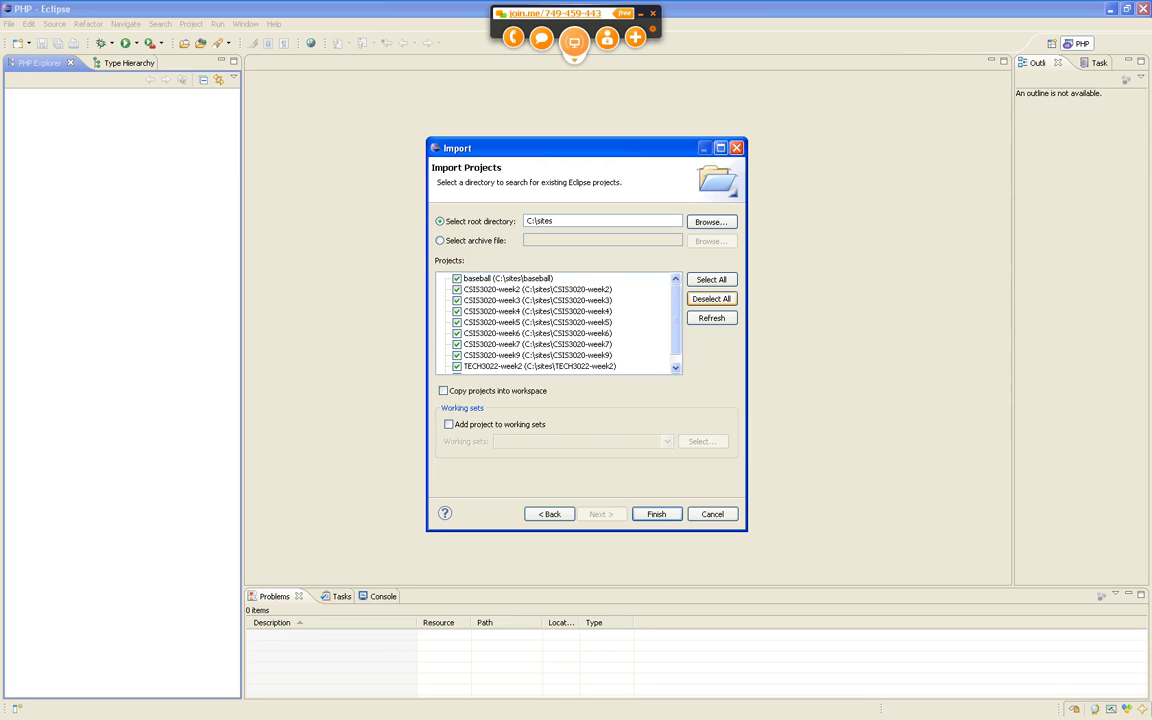
# Deselect all found projects, enlarge the Import dialog, and import only CSIS3020-week2 without copying it into the workspace.
pyautogui.click(711, 298)
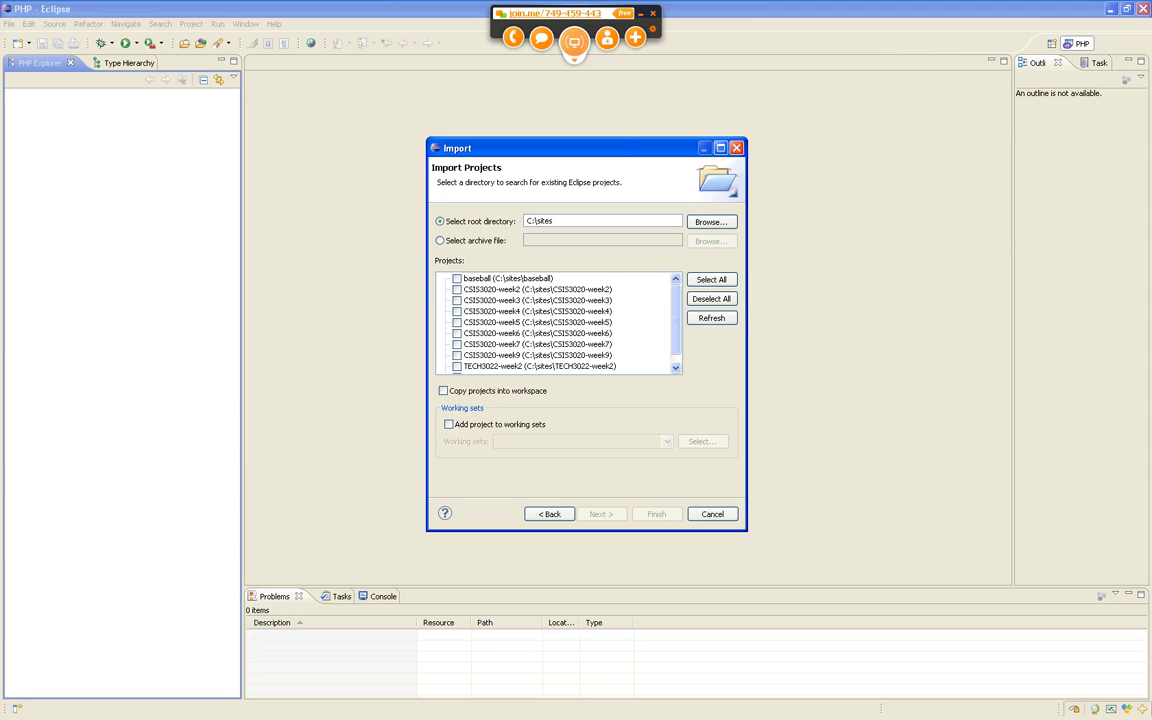
pyautogui.moveTo(746, 530); pyautogui.dragTo(808, 633)
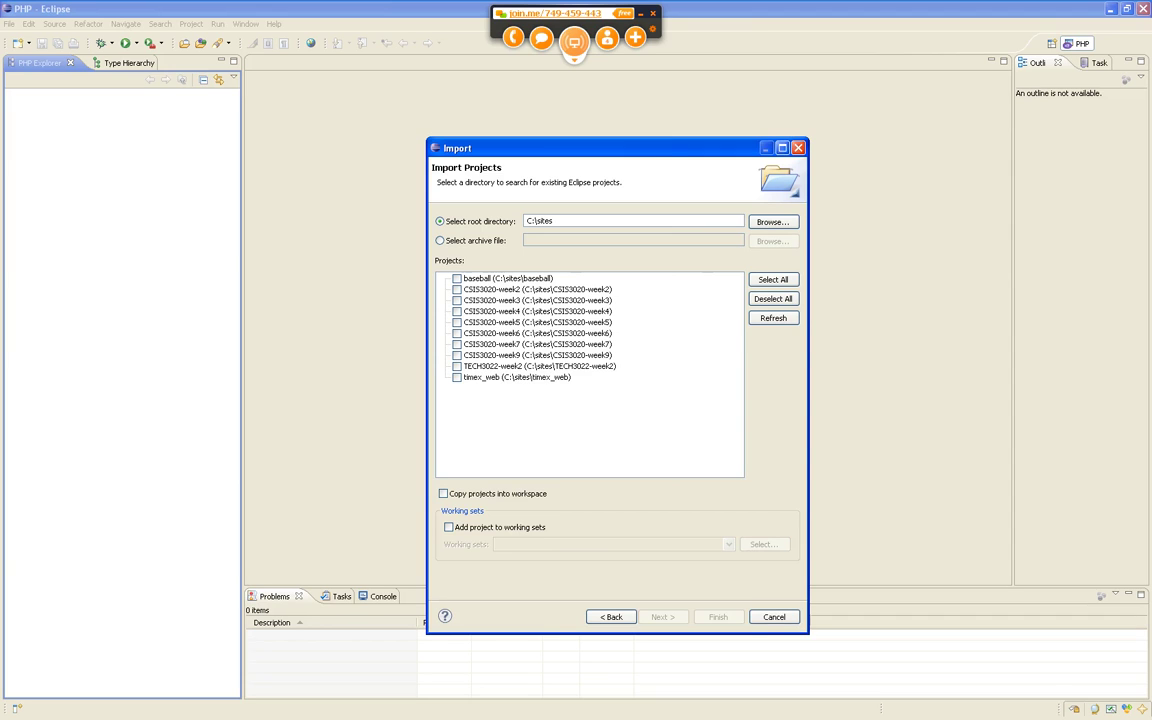
pyautogui.click(457, 289)
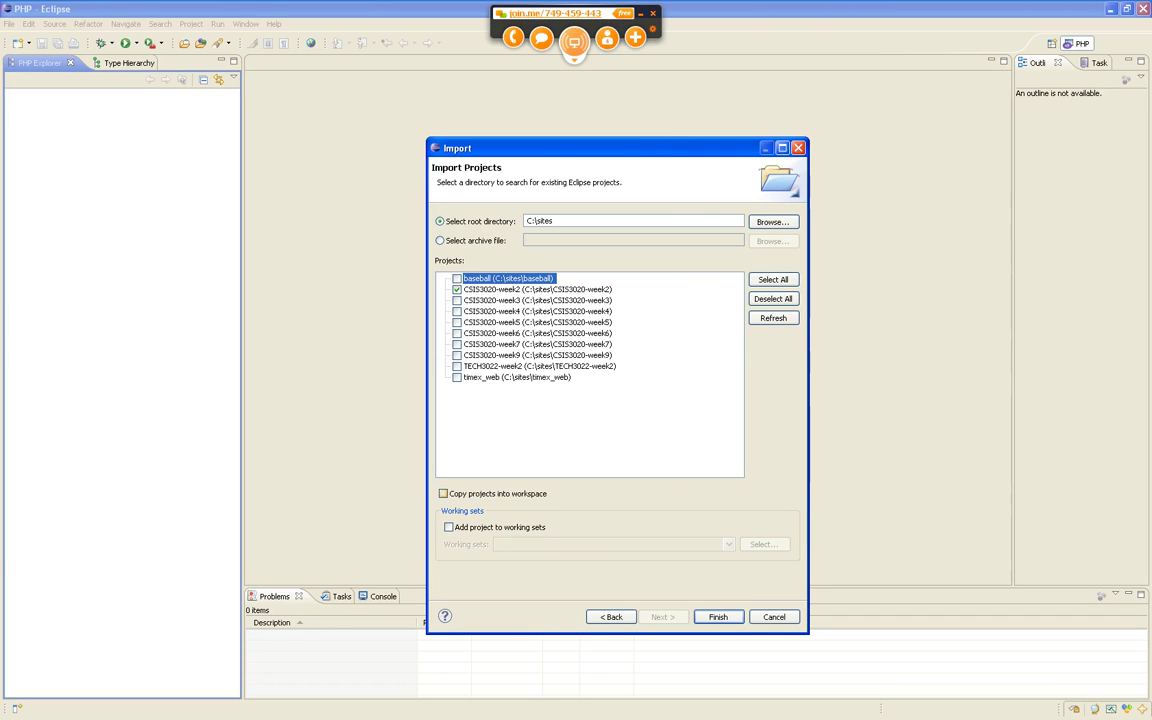
pyautogui.press('Return')
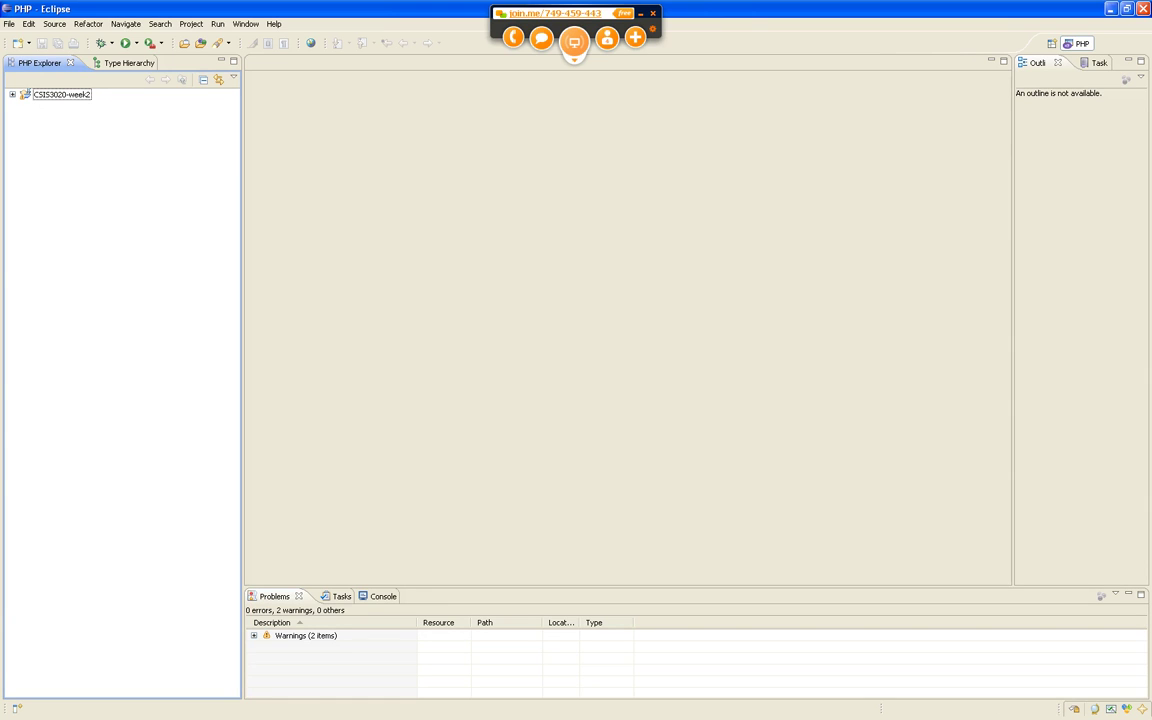
# Expand the CSIS3020-week2 project with its WebContent, buttons and images folders to examine their files.
pyautogui.press('Right')
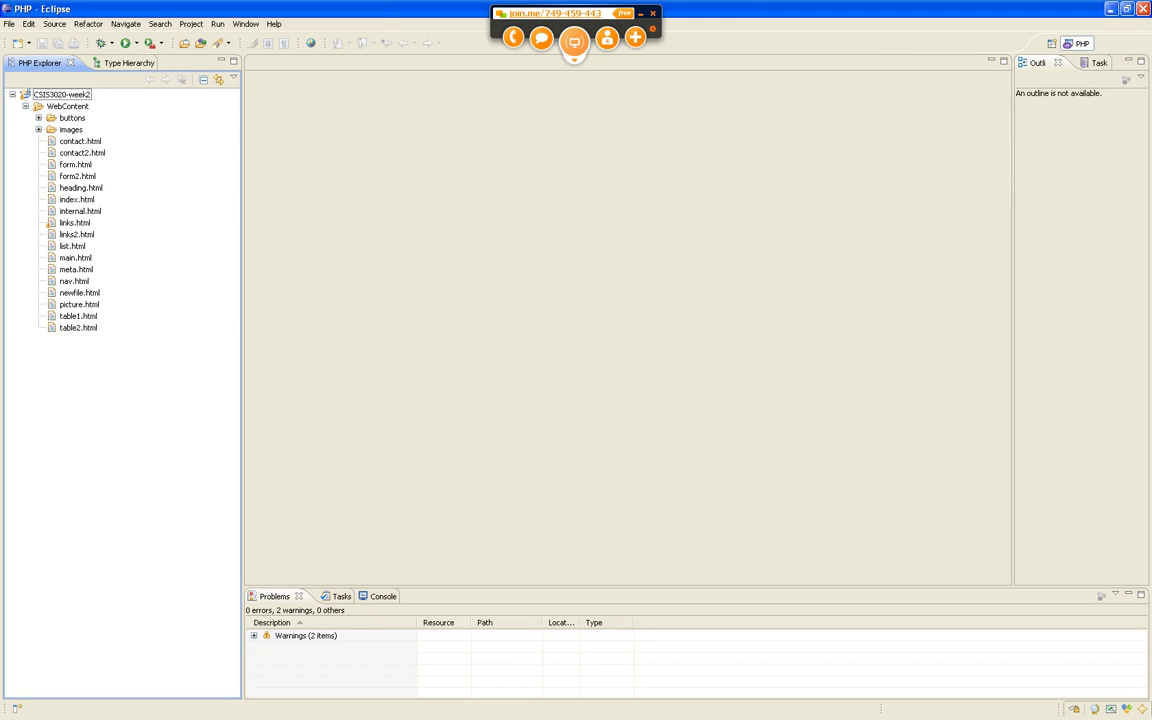
pyautogui.click(80, 141)
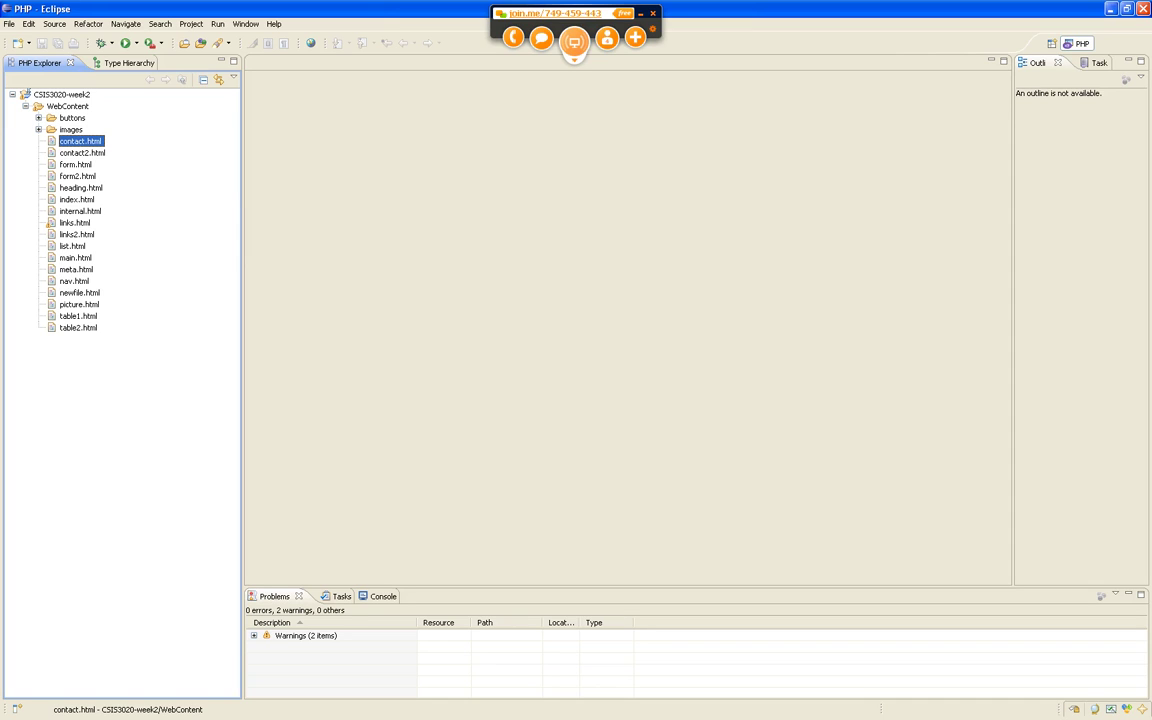
pyautogui.click(38, 117)
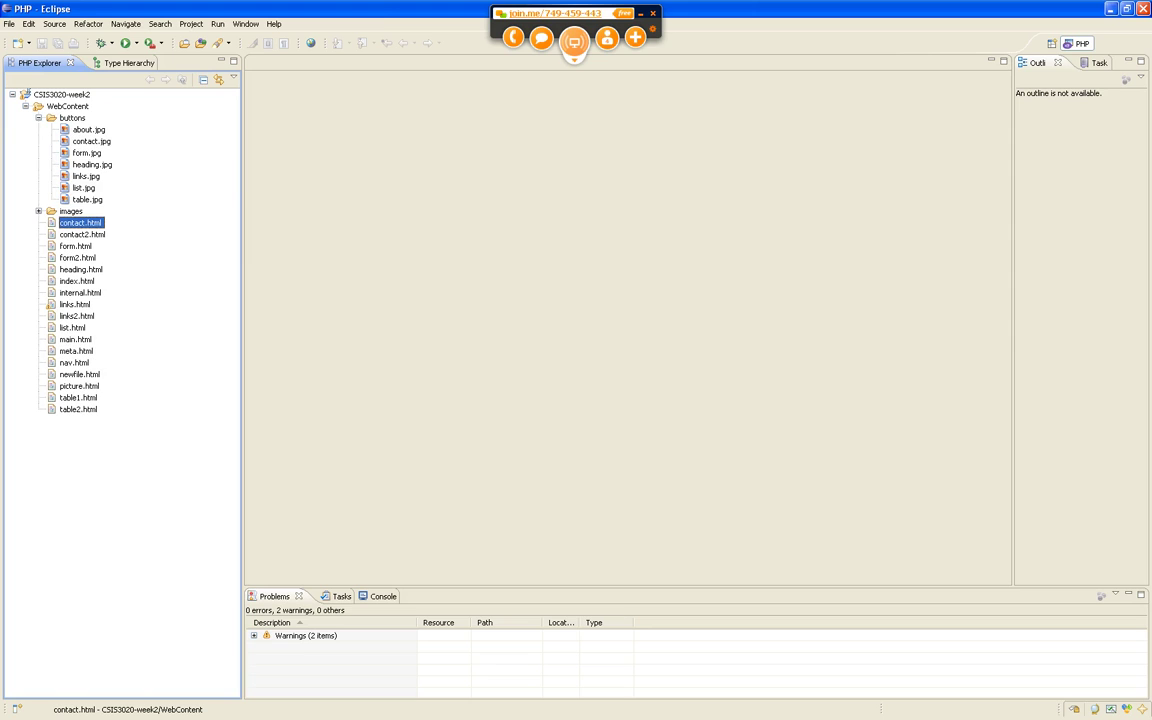
pyautogui.click(38, 211)
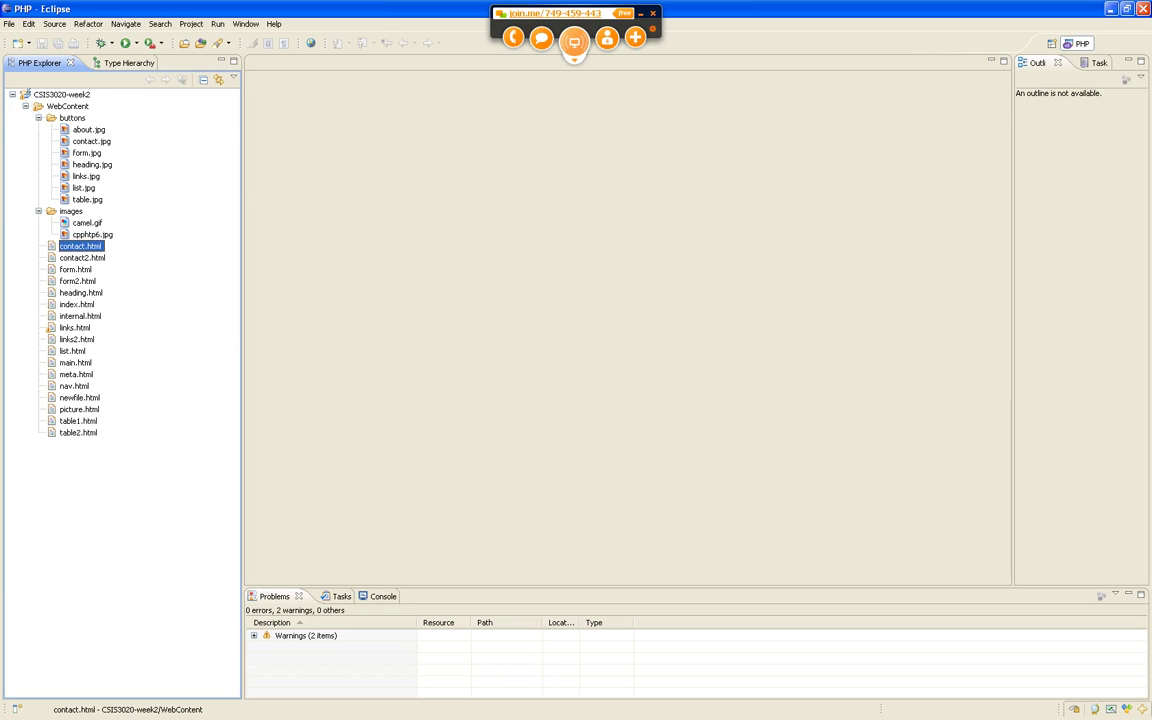
# Switch to the CSIS3020 course page in Firefox.
pyautogui.hotkey('alt', 'Tab')
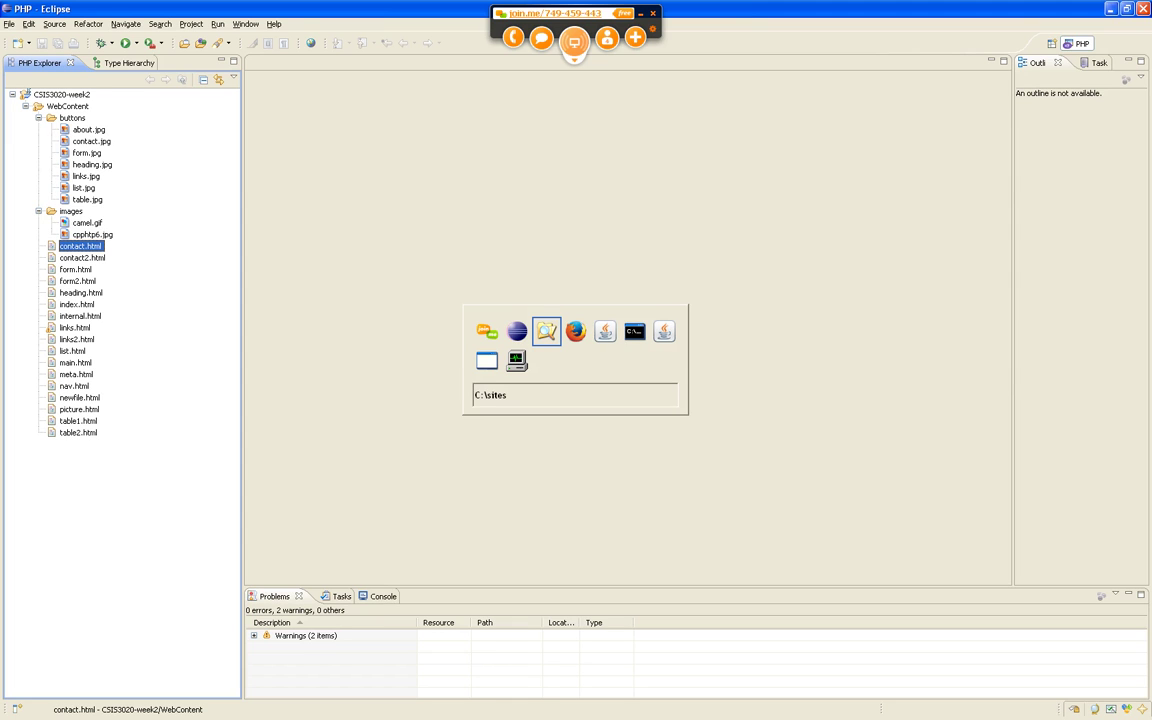
pyautogui.hotkey('alt', 'Tab')
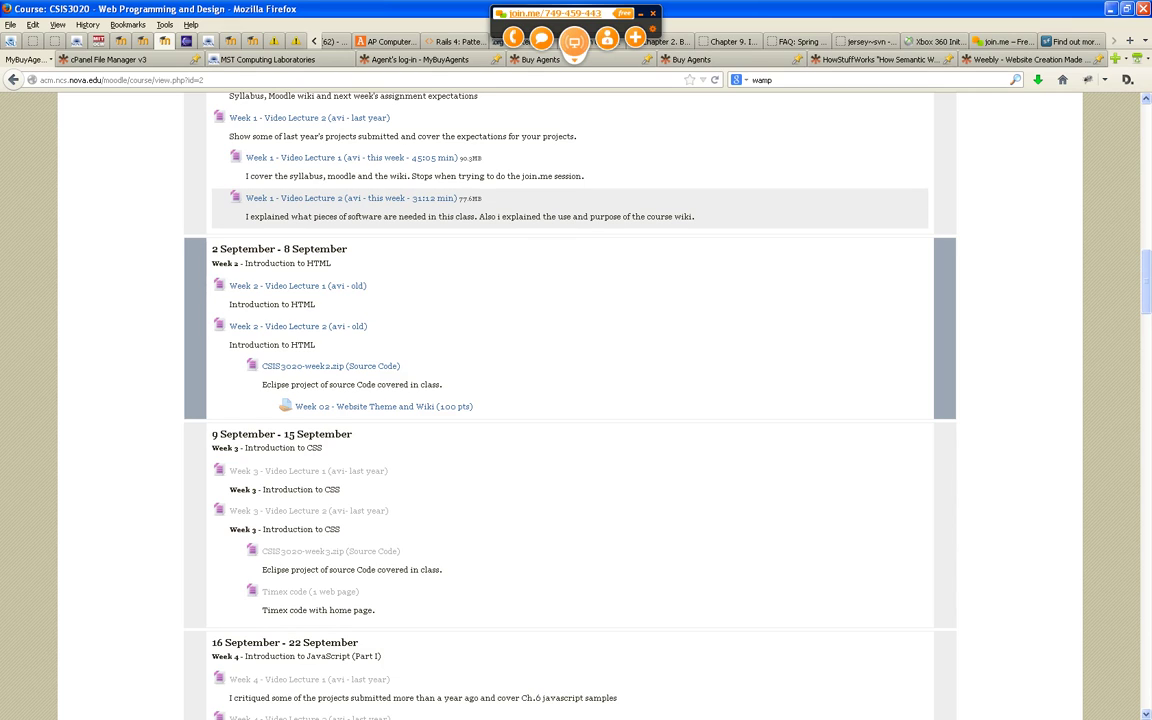
pyautogui.hotkey('alt', 'Tab')
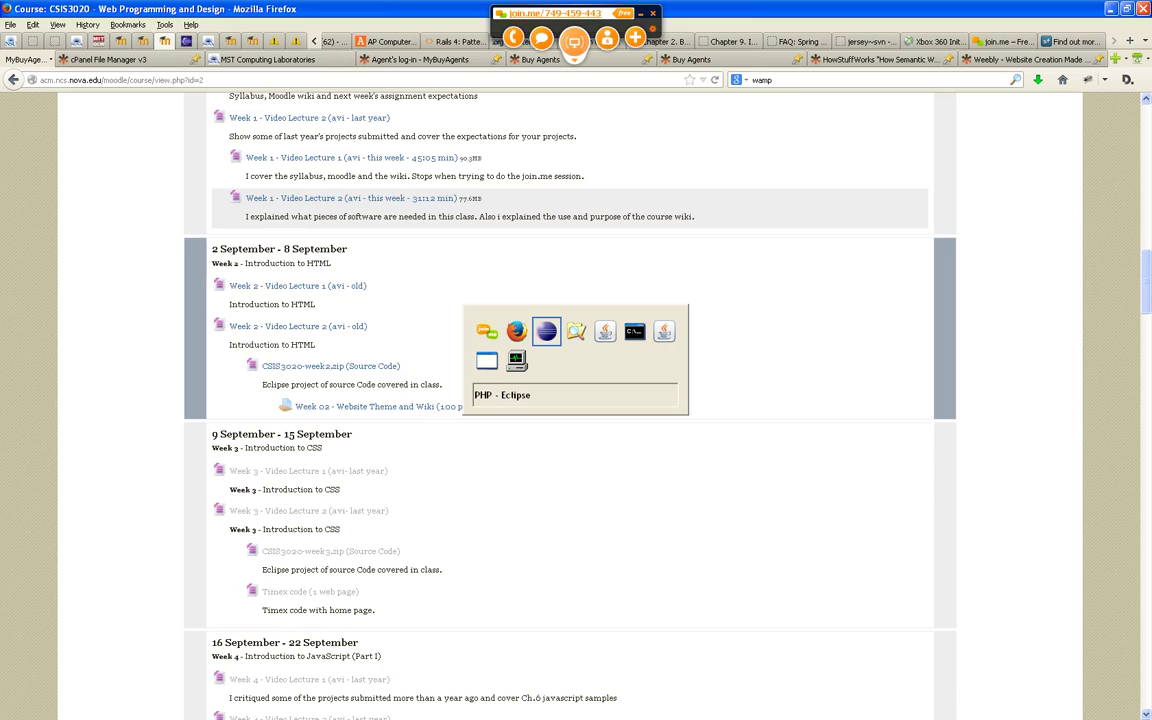
pyautogui.hotkey('alt', 'Tab')
pyautogui.hotkey('alt', 'Tab')
pyautogui.hotkey('alt', 'Tab')
pyautogui.hotkey('alt', 'Tab')
pyautogui.hotkey('alt', 'Tab')
pyautogui.hotkey('alt', 'Tab')
pyautogui.hotkey('alt', 'Tab')
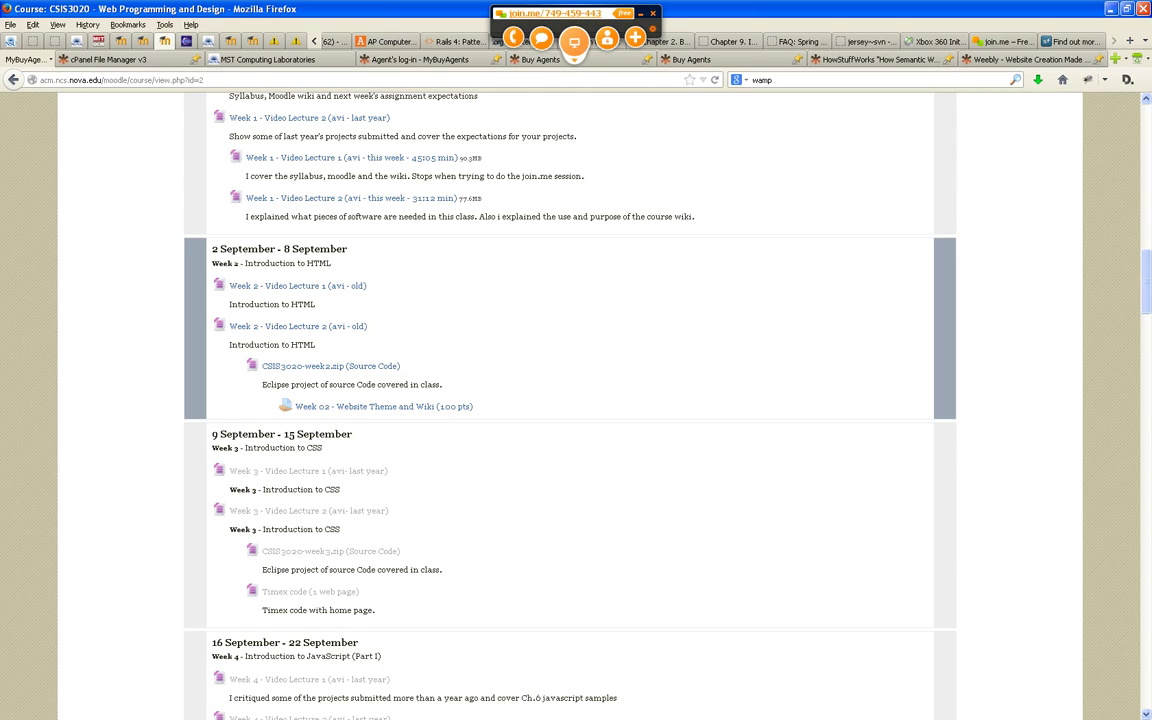
# Open Wiki with Website Project Specifications from the course's Global Section and examine its home page.
pyautogui.scroll(10, 576, 290)
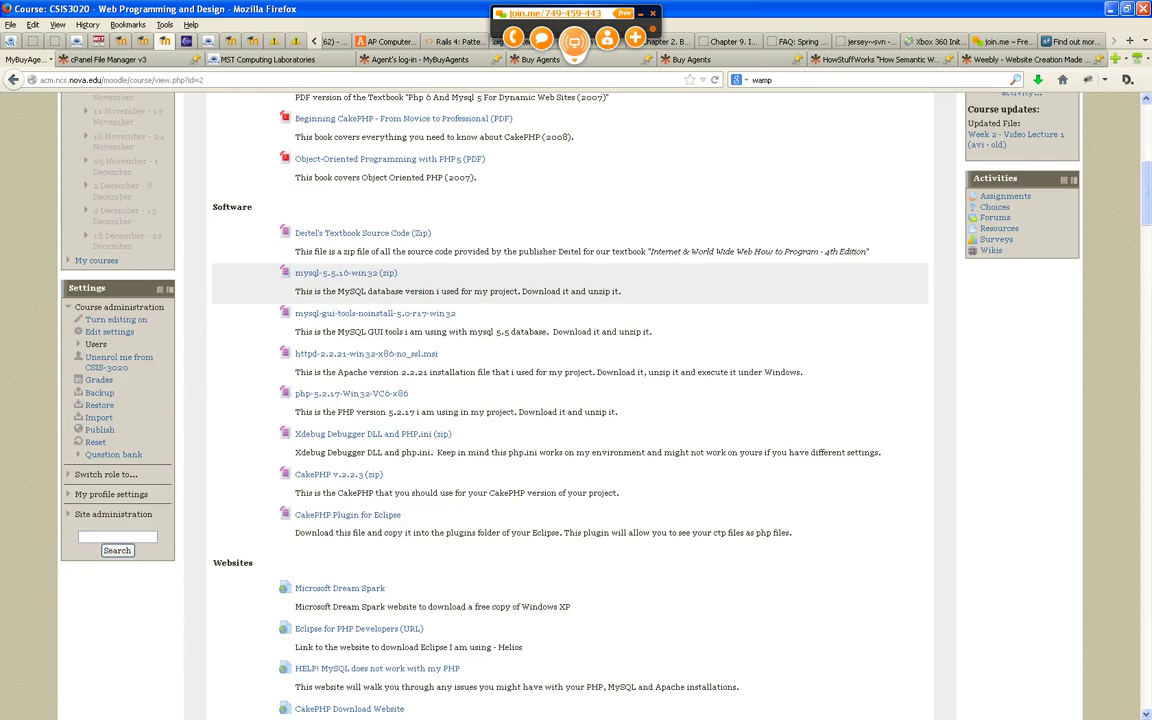
pyautogui.scroll(5, 576, 300)
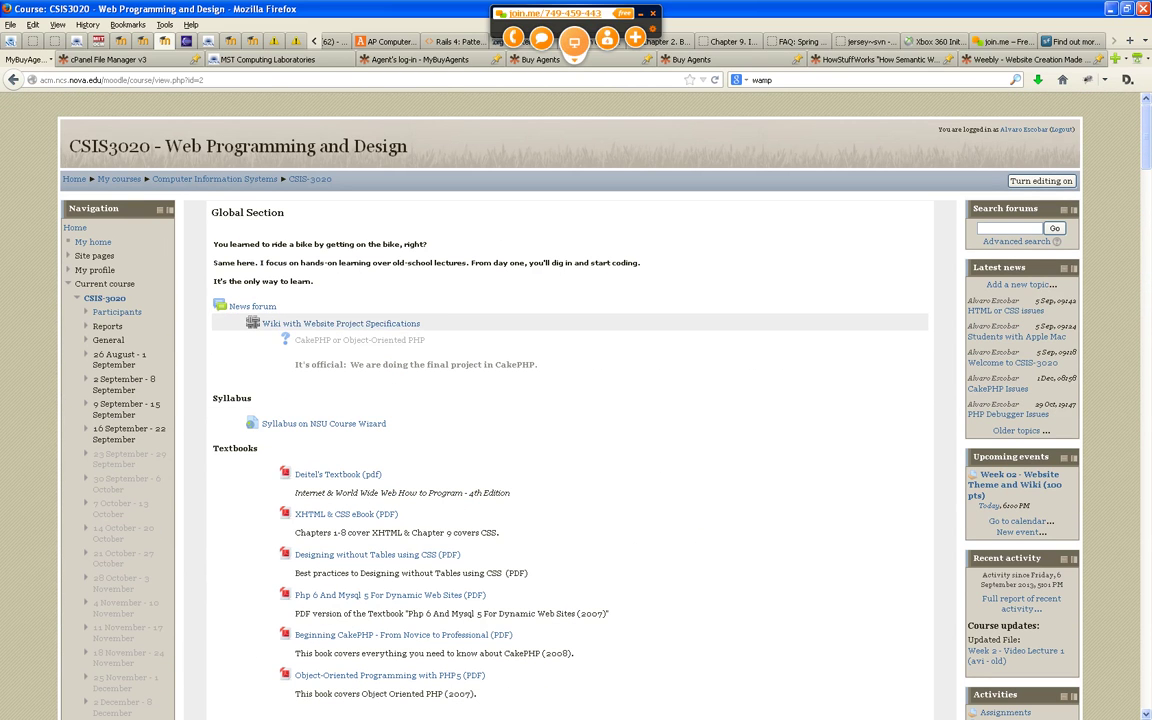
pyautogui.click(340, 323)
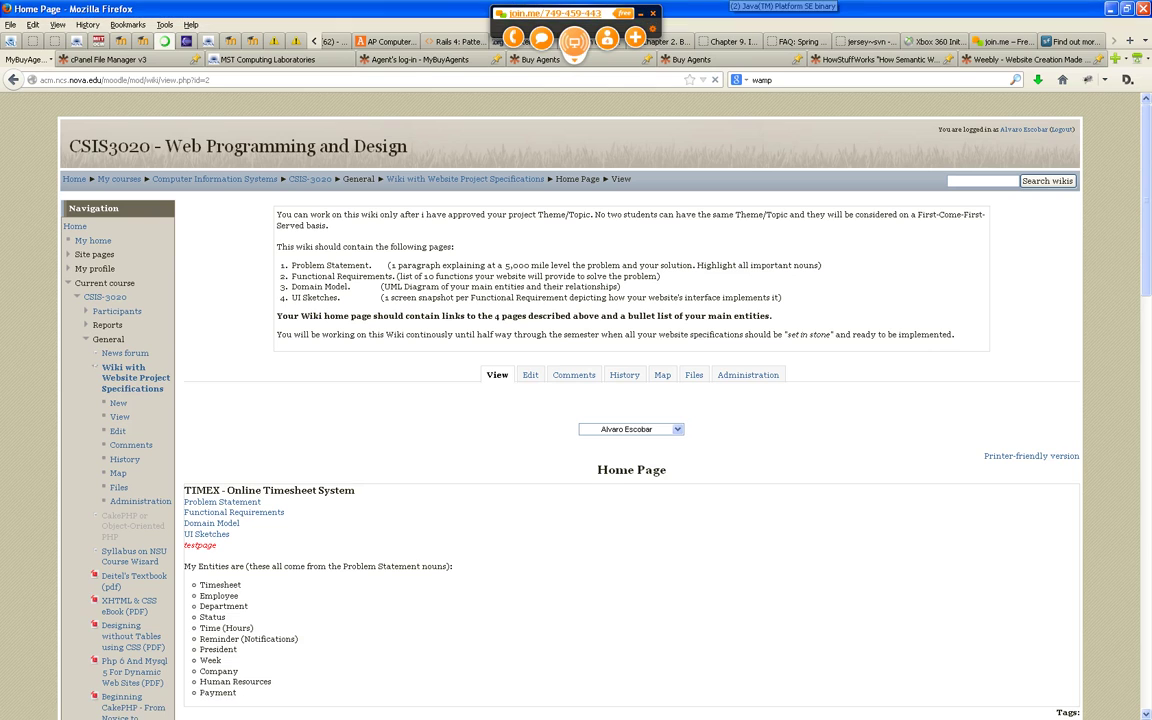
pyautogui.scroll(-6, 630, 400)
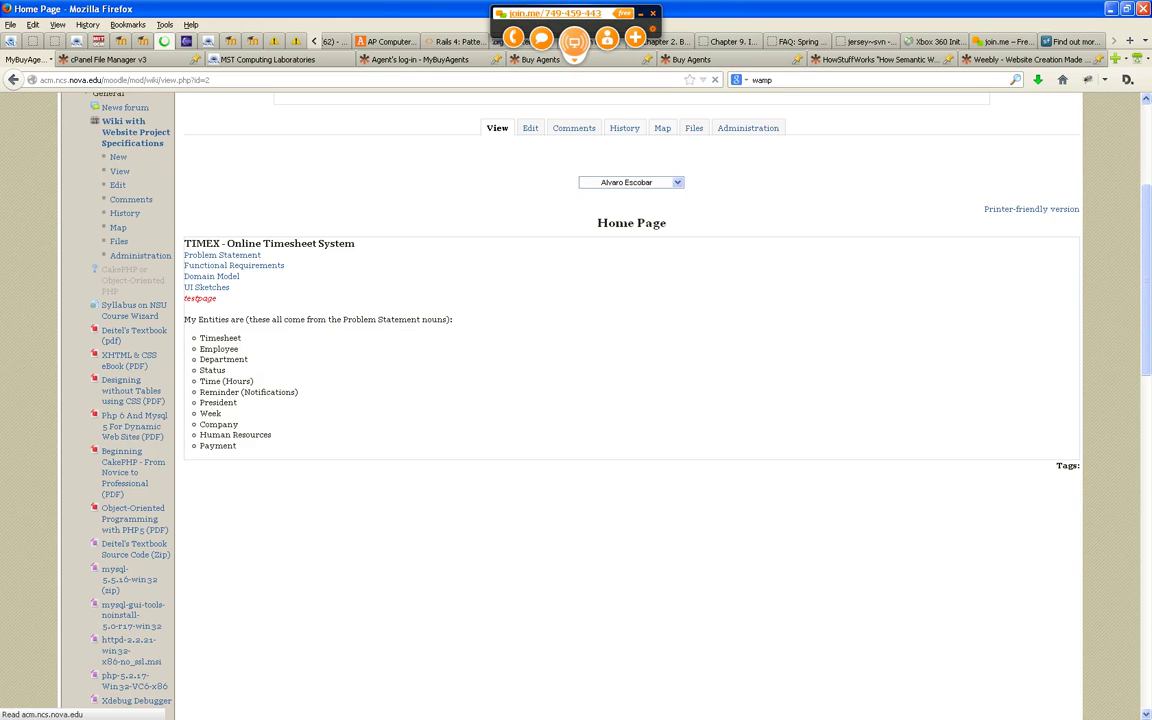
pyautogui.scroll(3, 630, 400)
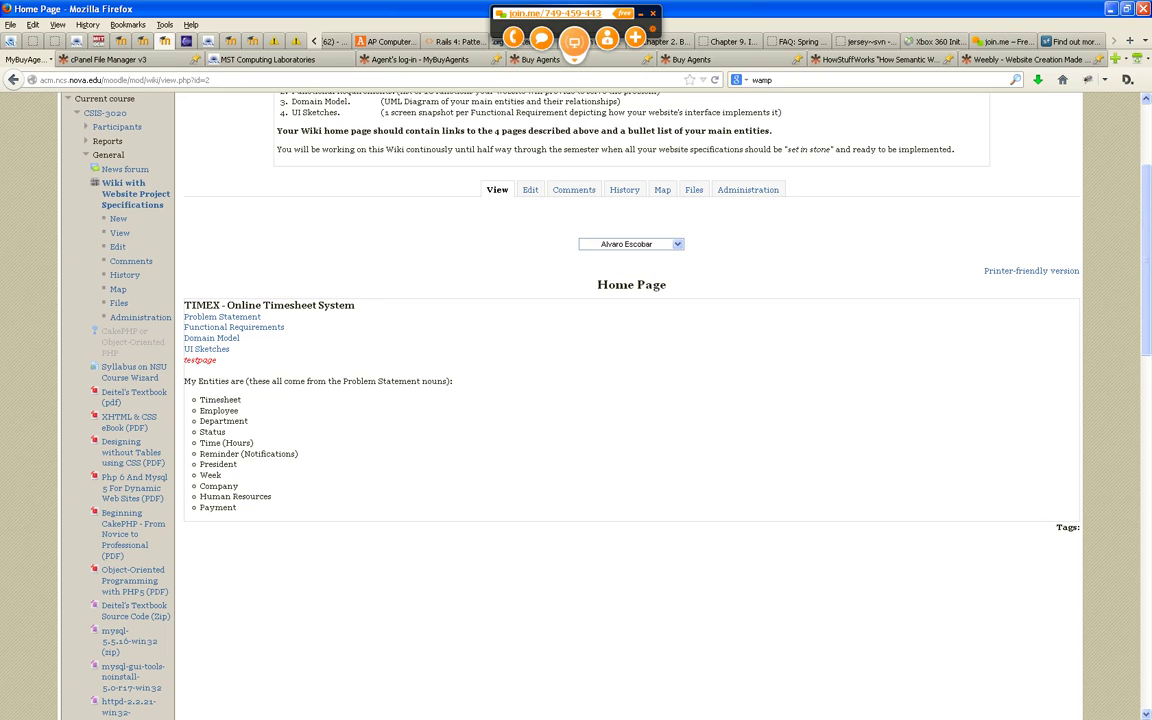
# Open two students' wiki home pages in turn, ending with the Student Connect Social Platform project.
pyautogui.click(631, 244)
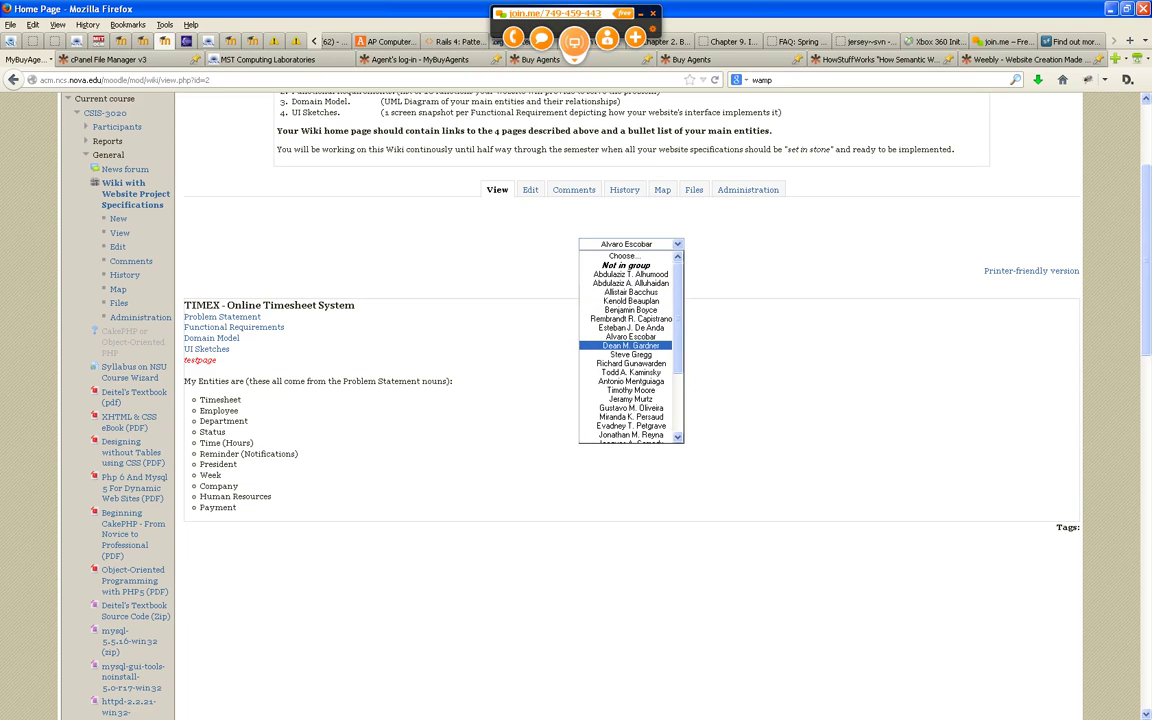
pyautogui.click(631, 345)
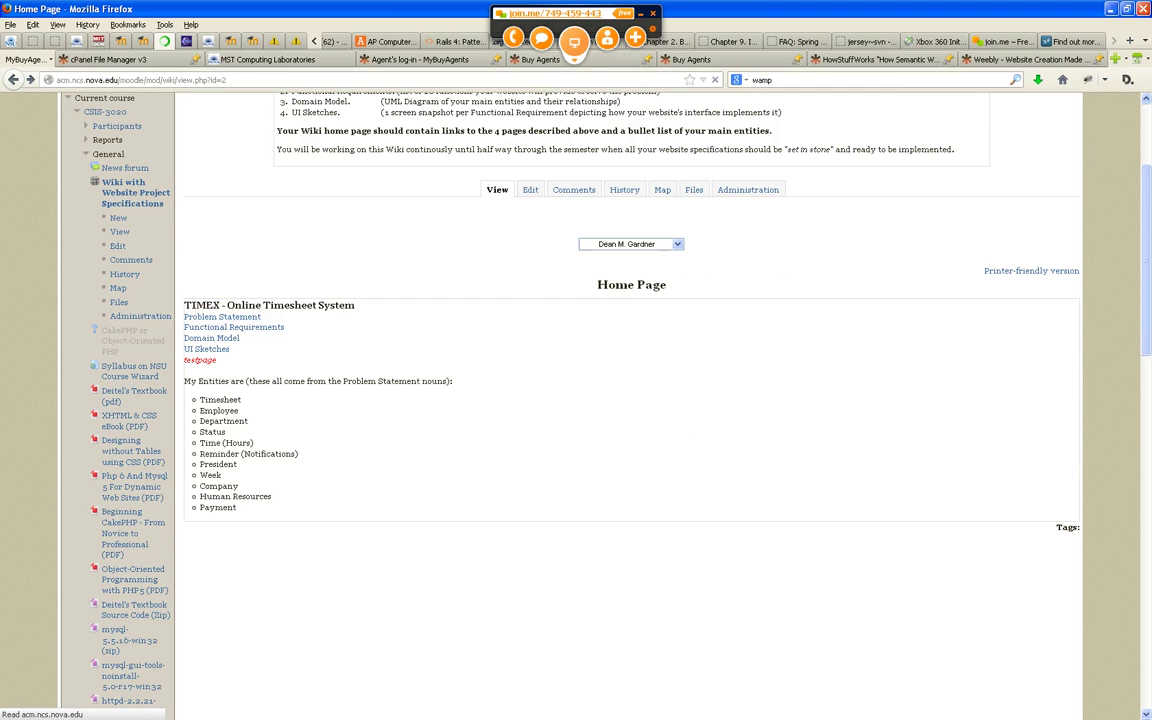
pyautogui.click(631, 244)
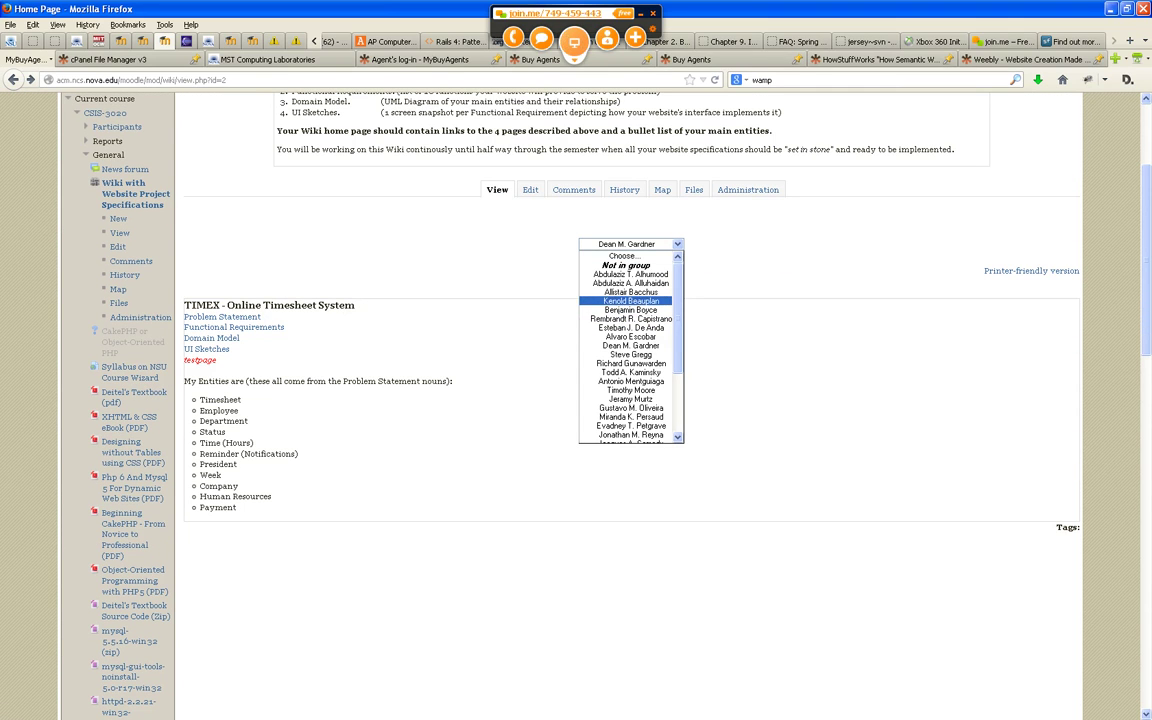
pyautogui.click(631, 301)
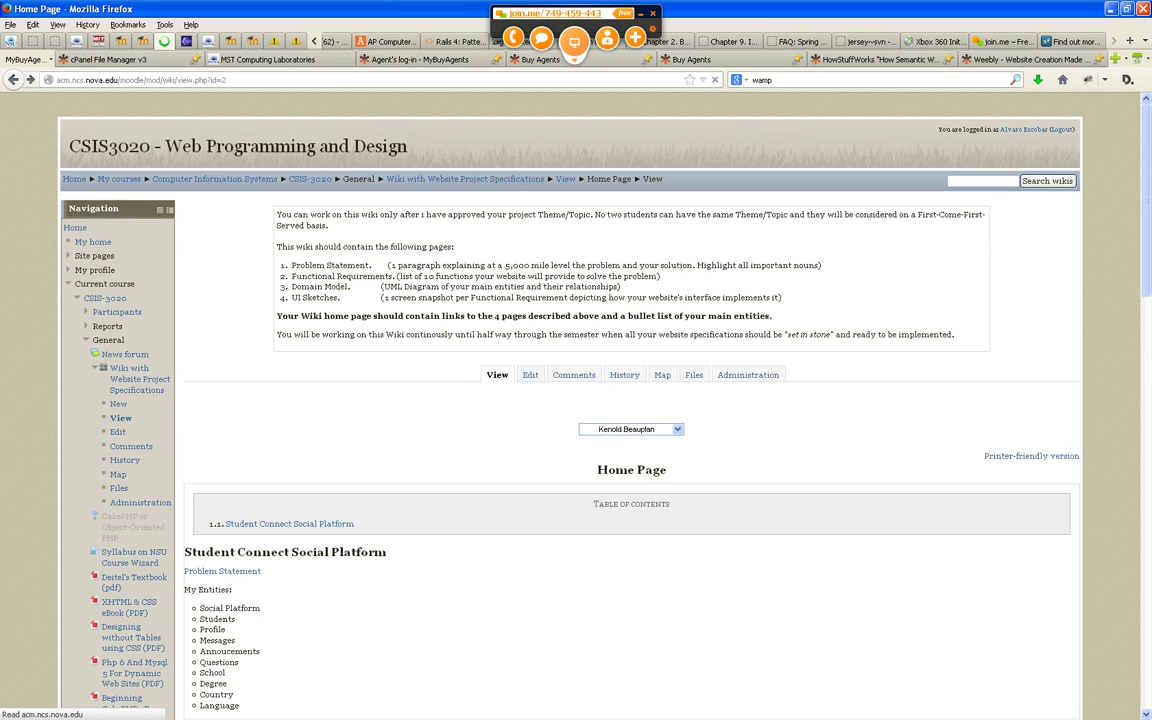
pyautogui.scroll(-3, 631, 400)
# Look through the wiki's student list and reopen the signed-in account's own TIMEX - Online Timesheet System home page.
pyautogui.click(631, 244)
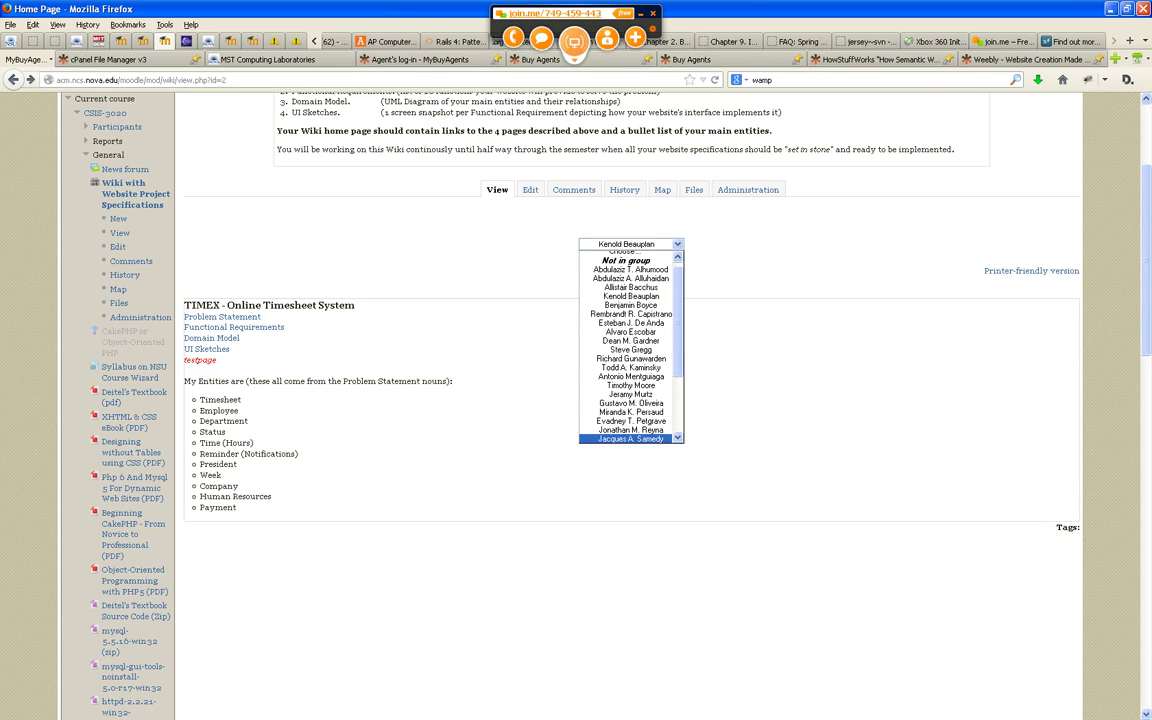
pyautogui.press('Escape')
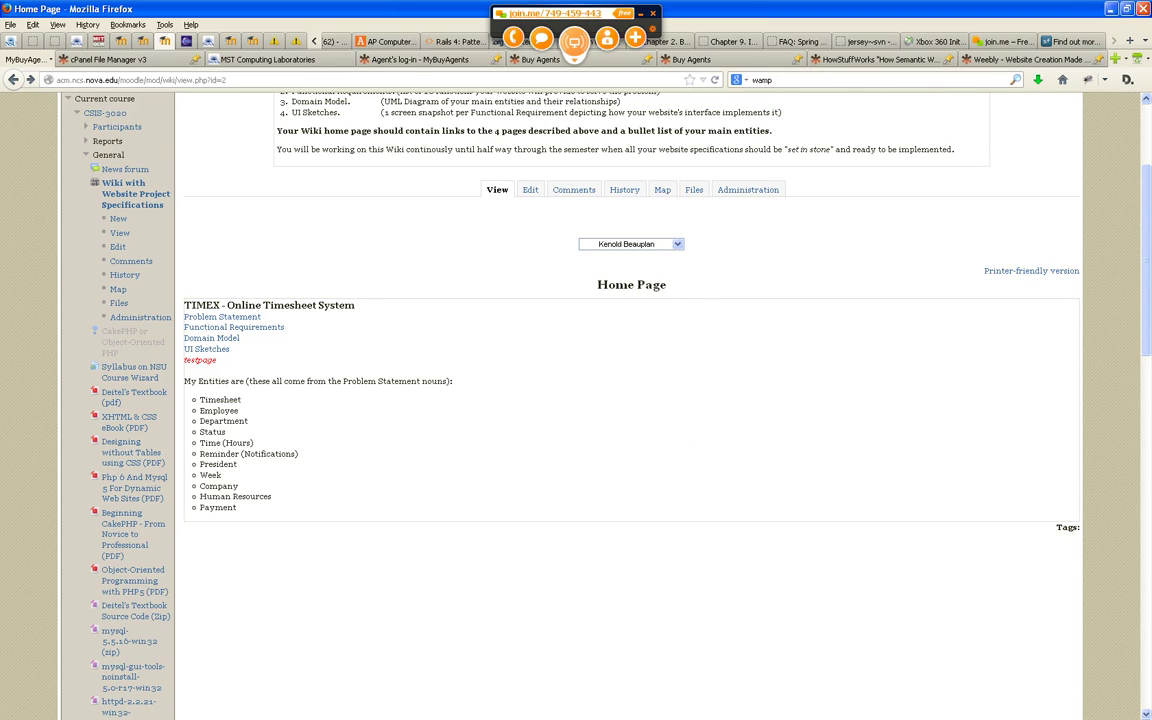
pyautogui.hotkey('alt', 'Down')
pyautogui.press('Down')
pyautogui.press('Down')
pyautogui.press('Down')
pyautogui.press('Down')
pyautogui.press('Down')
pyautogui.press('Down')
pyautogui.press('Down')
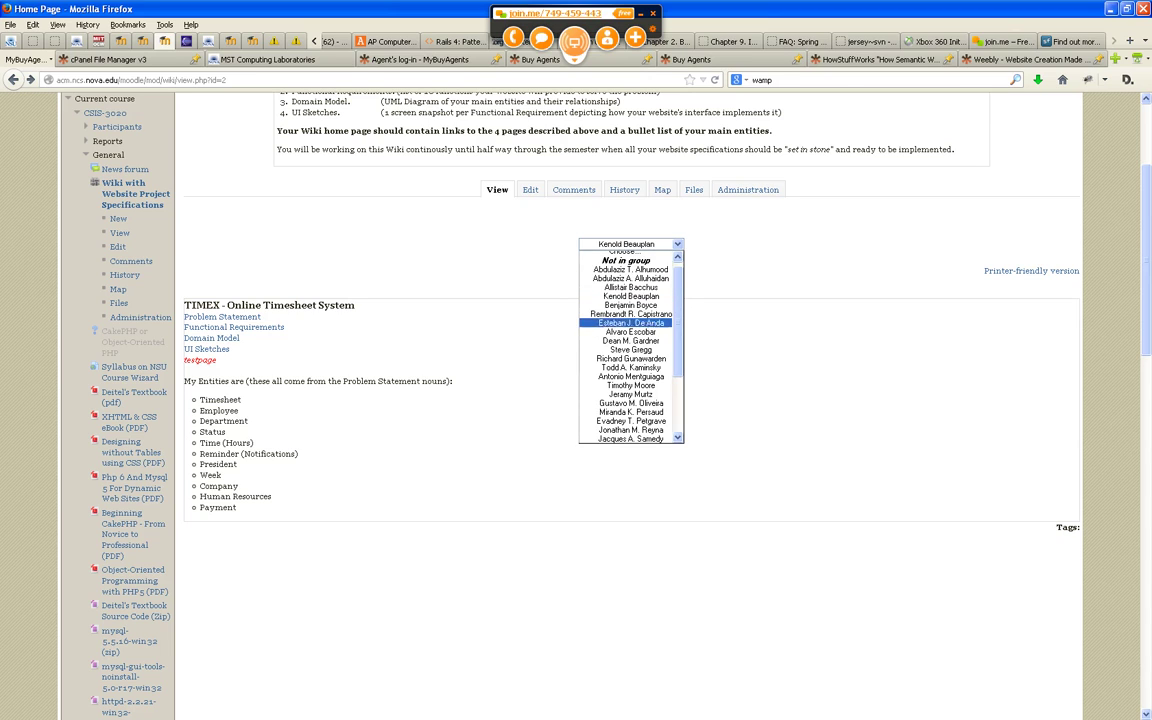
pyautogui.press('Down')
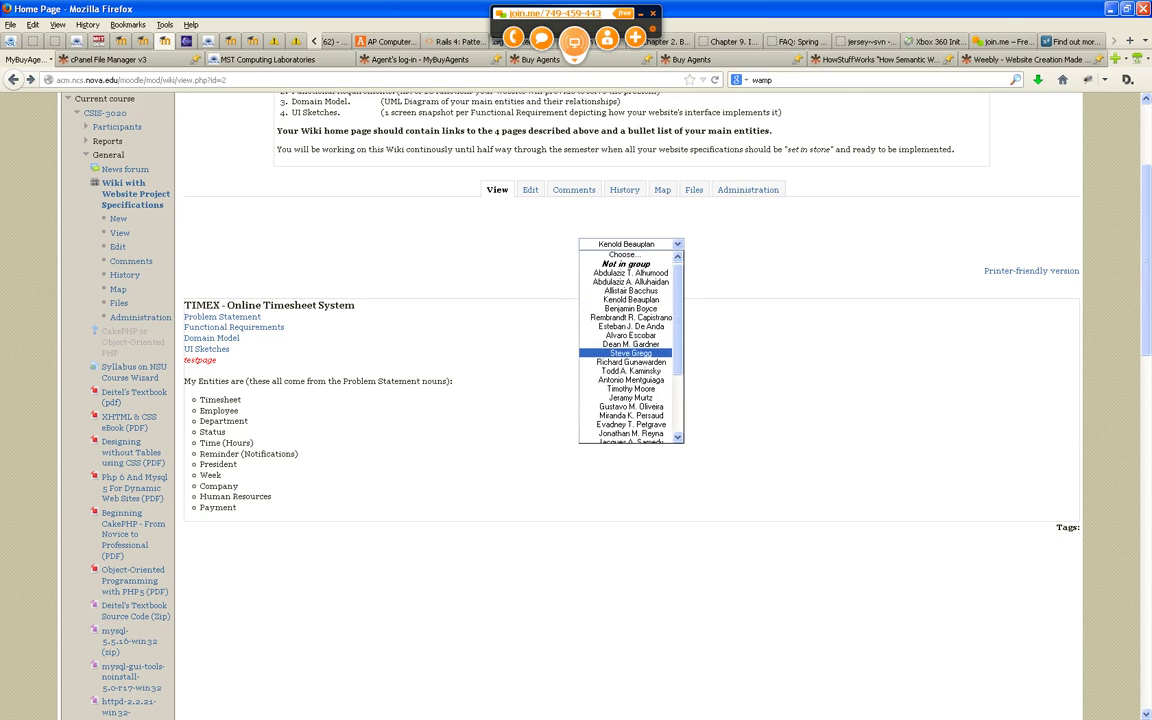
pyautogui.press('Up')
pyautogui.press('Up')
pyautogui.press('Up')
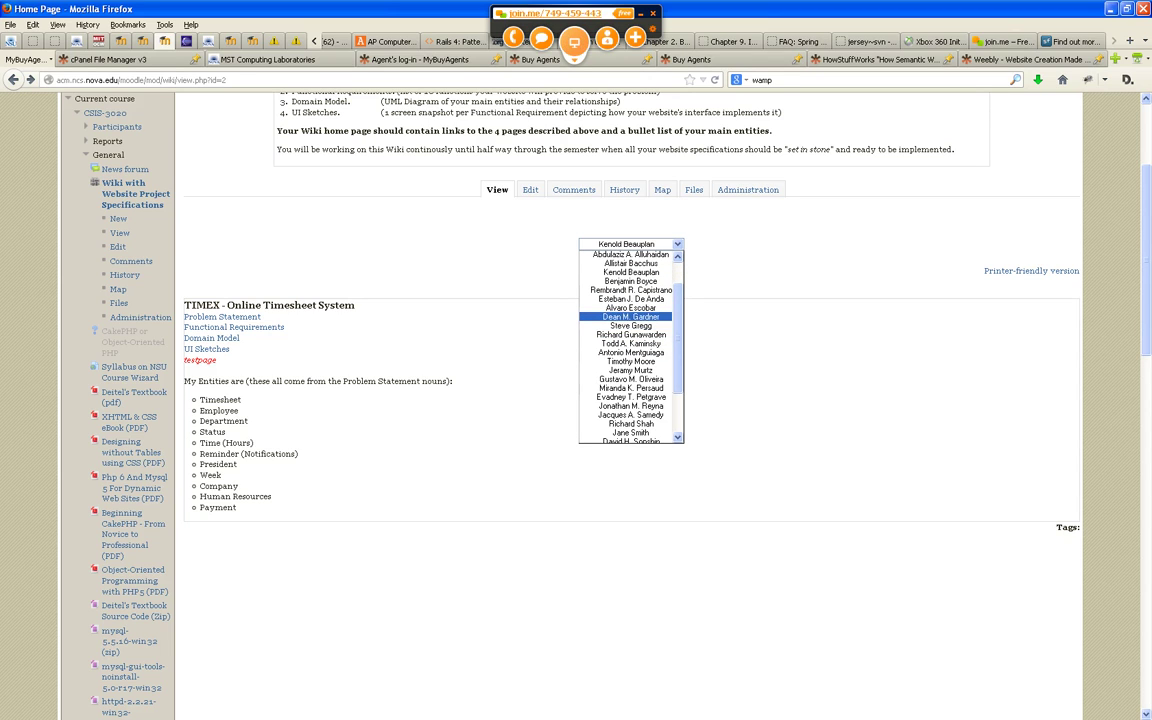
pyautogui.press('Up')
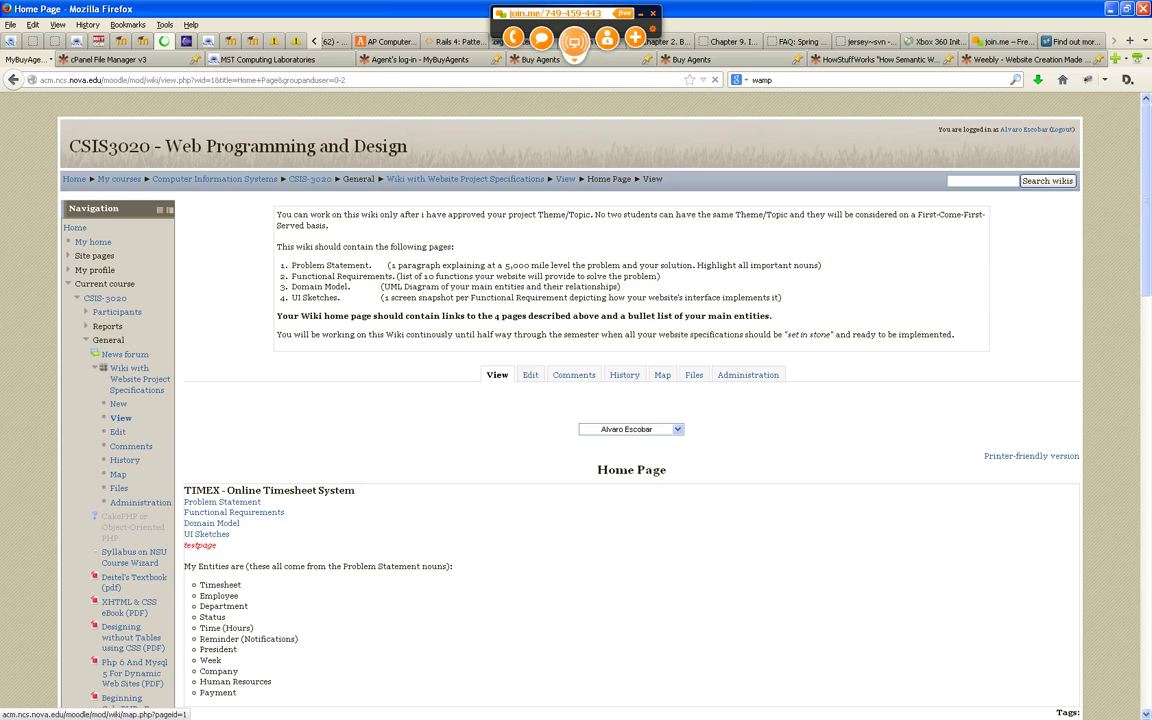
# Open the TIMEX Home Page for editing, examine its double-bracket link markup such as [[Problem Statement]], and return to the page view.
pyautogui.scroll(-4, 600, 400)
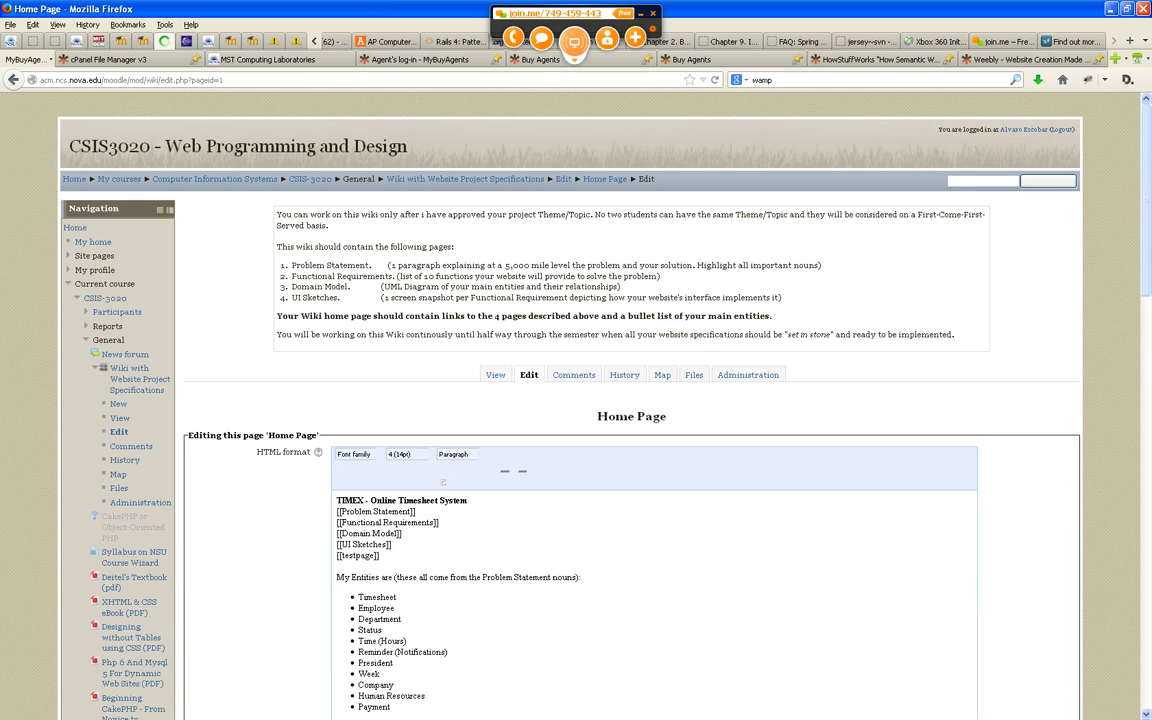
pyautogui.scroll(-3, 630, 400)
pyautogui.scroll(-2, 630, 400)
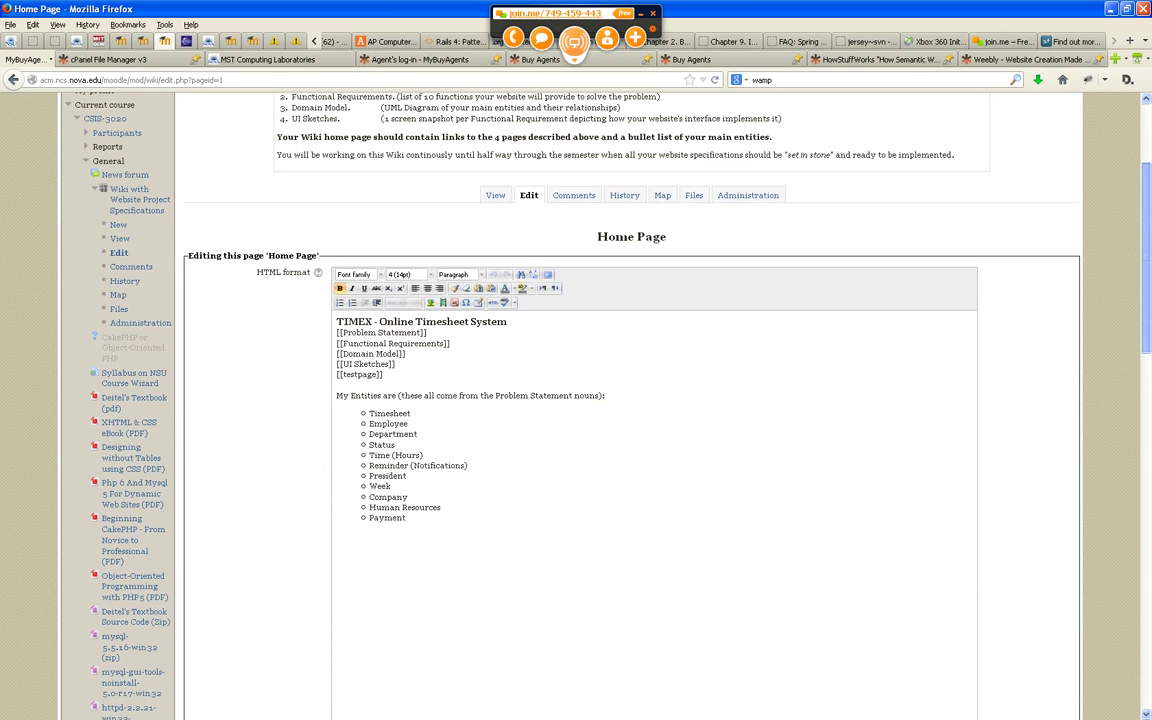
pyautogui.scroll(-1, 630, 400)
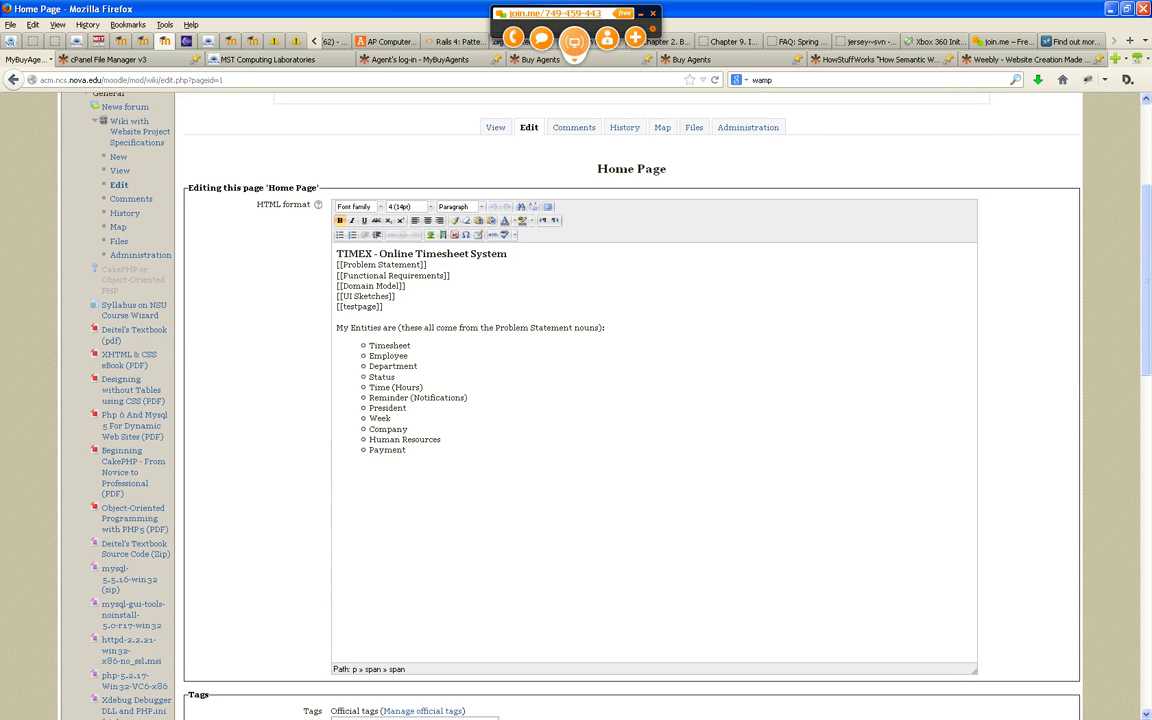
pyautogui.moveTo(428, 264); pyautogui.dragTo(336, 264)
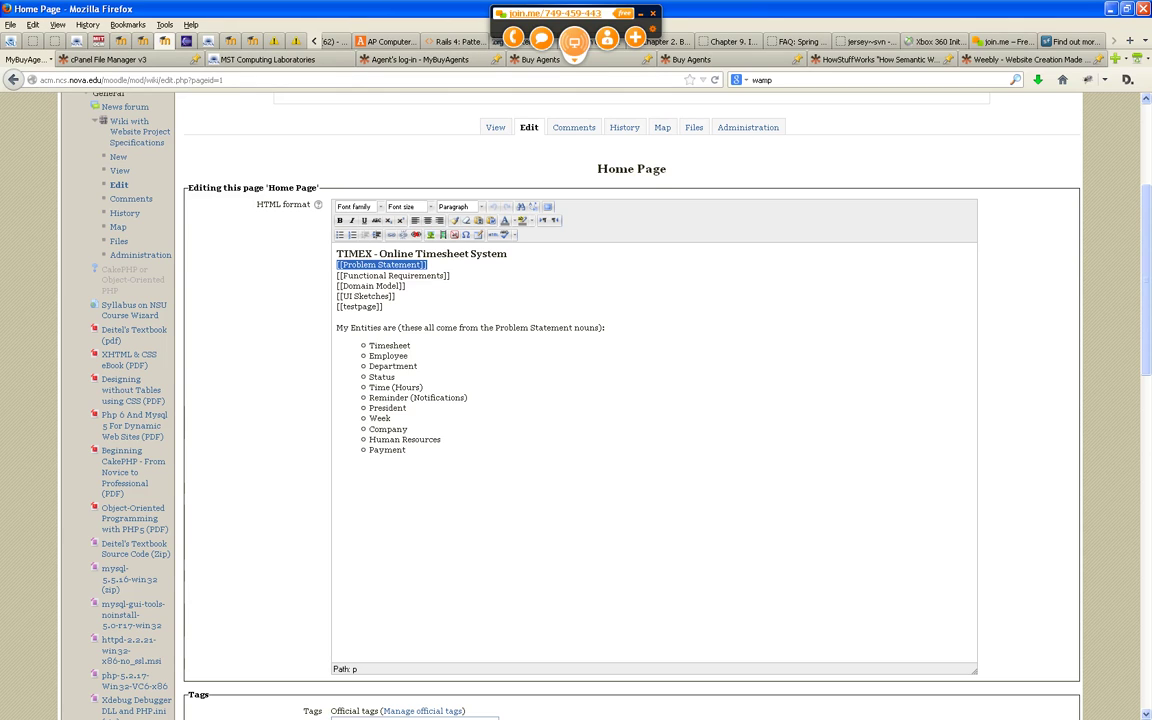
pyautogui.click(13, 79)
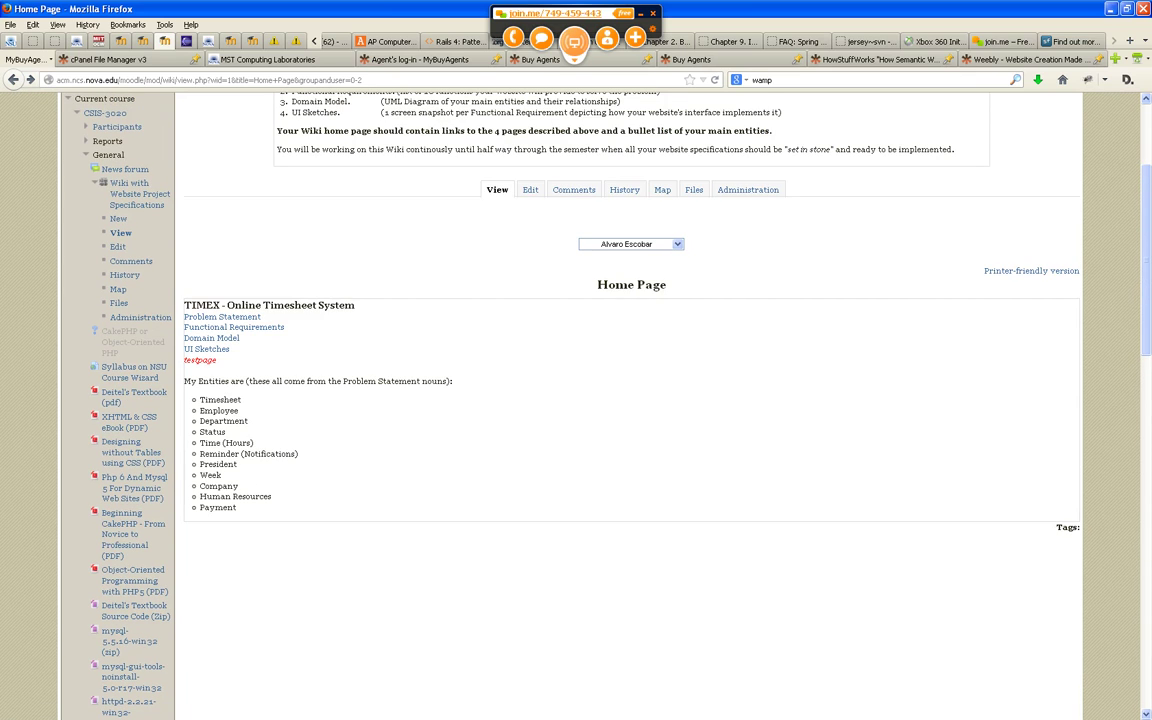
# Read the TIMEX Problem Statement page, then return to the Home Page and highlight the entity list from Timesheet to Payment.
pyautogui.moveTo(355, 305); pyautogui.dragTo(184, 305)
pyautogui.press('F5')
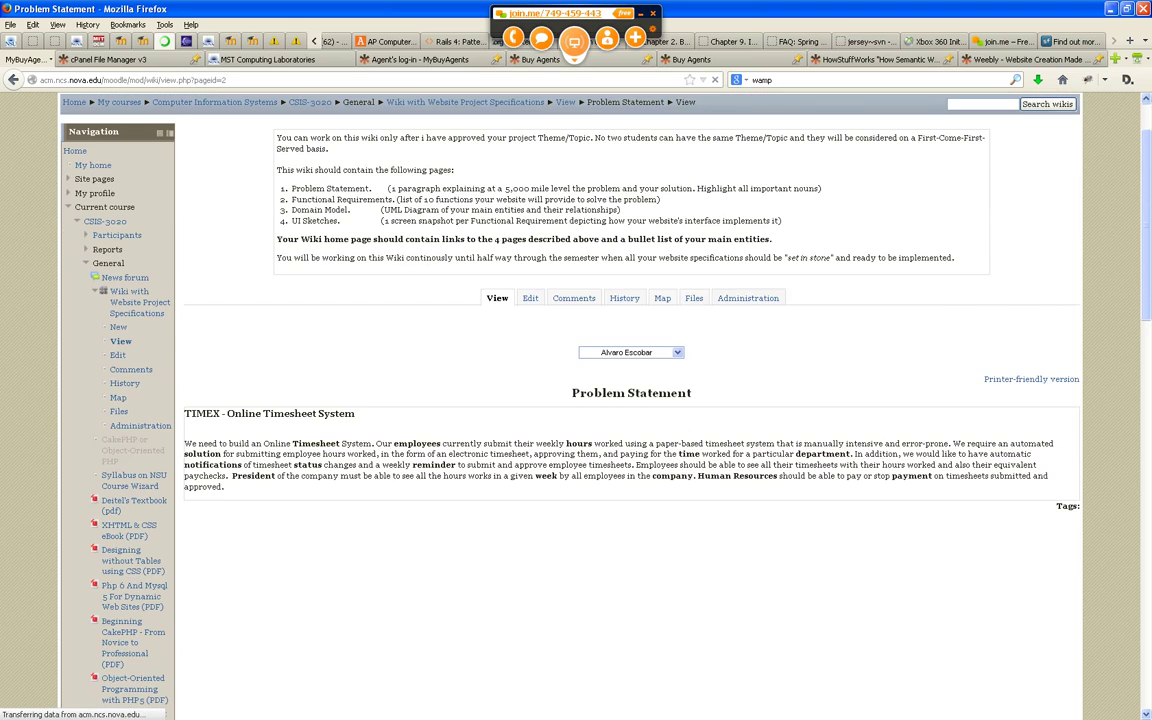
pyautogui.scroll(-3, 630, 400)
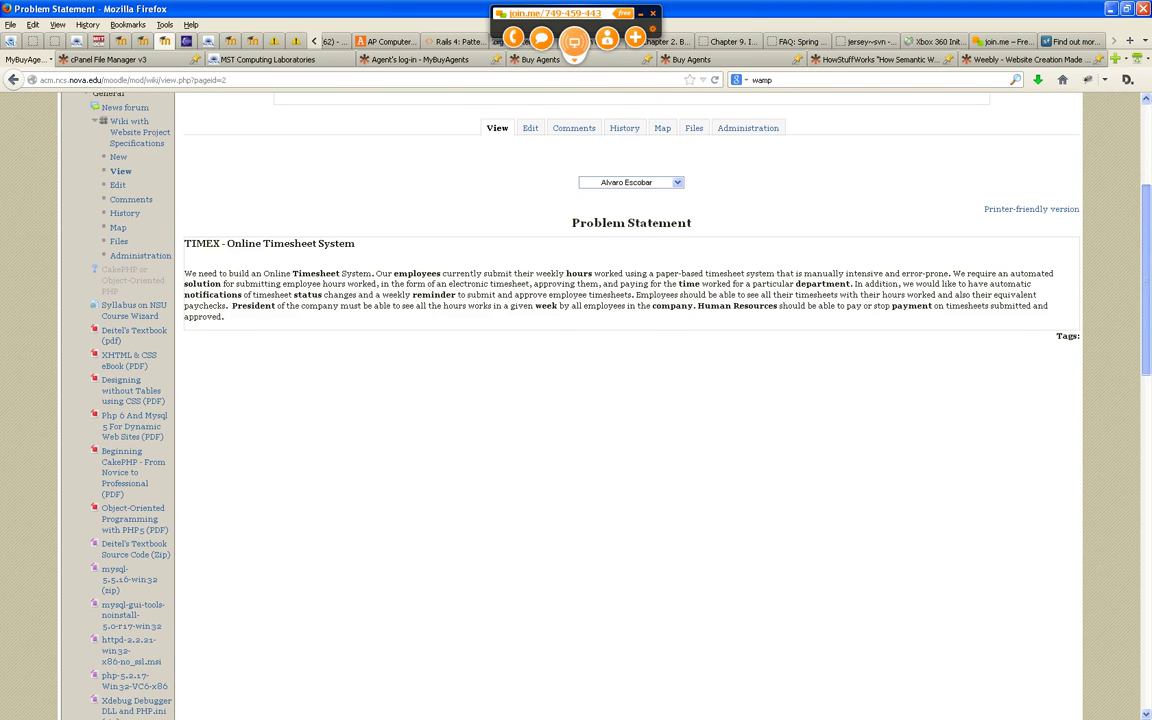
pyautogui.scroll(2, 630, 400)
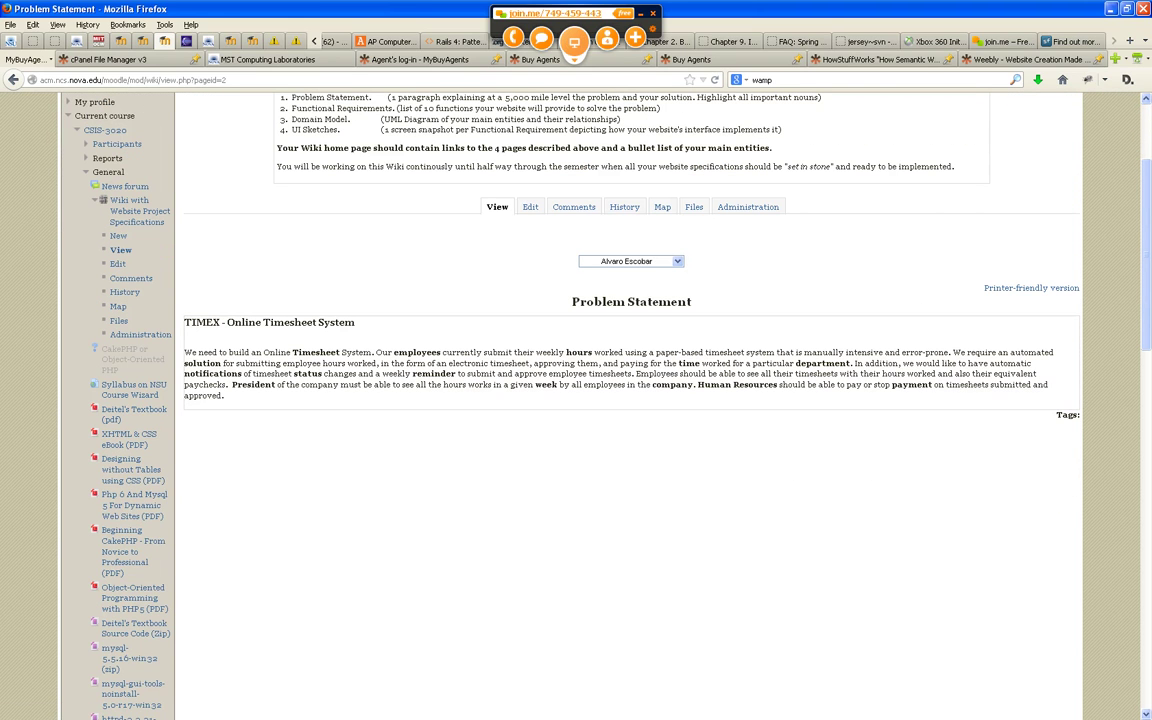
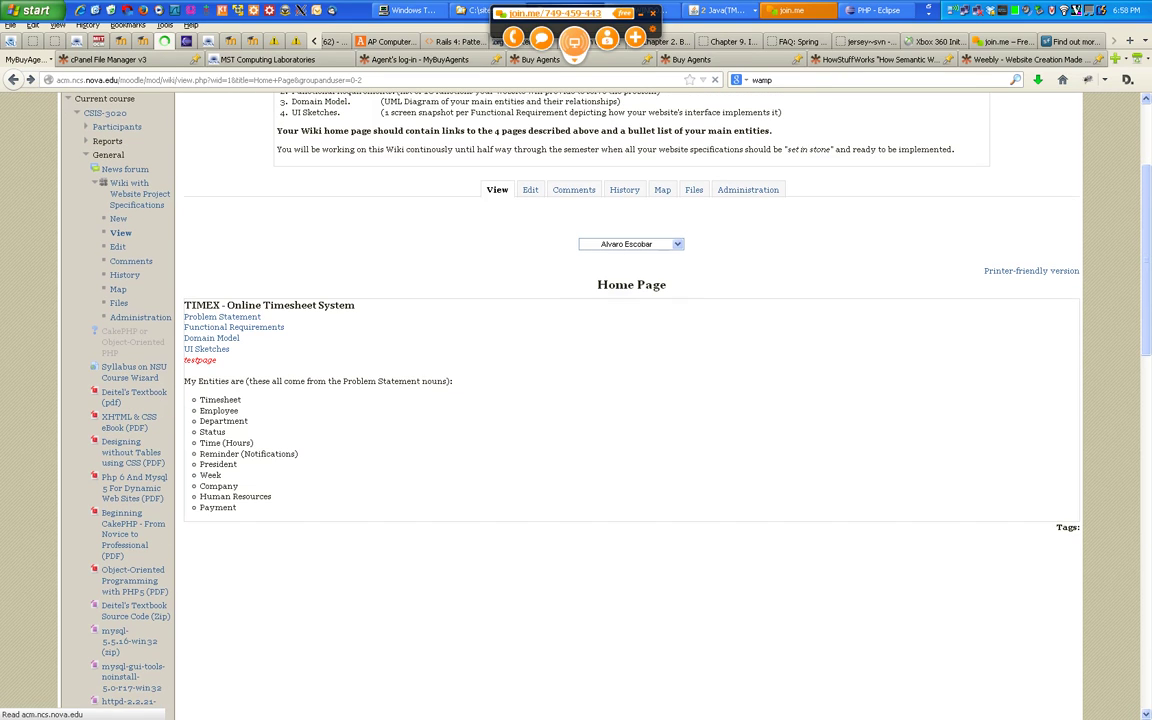
pyautogui.moveTo(199, 399); pyautogui.dragTo(236, 507)
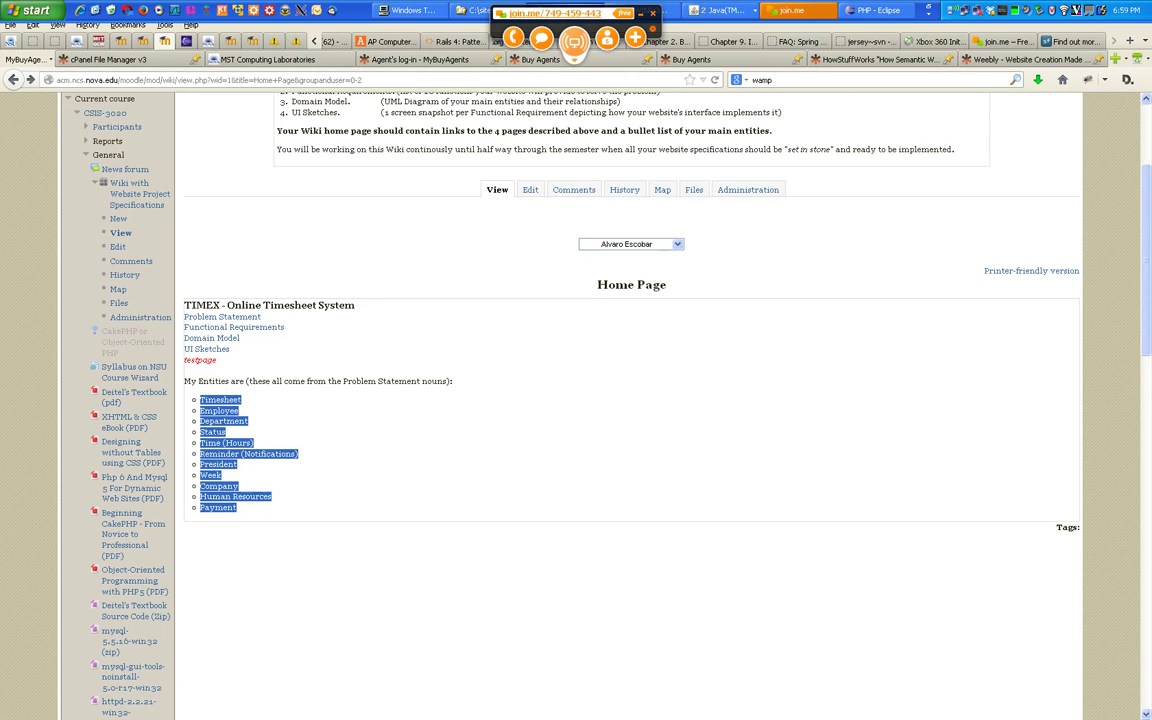
# Search the web for "html templates" in a new tab and browse the free templates on htmltemplates.net.
pyautogui.hotkey('ctrl', 't')
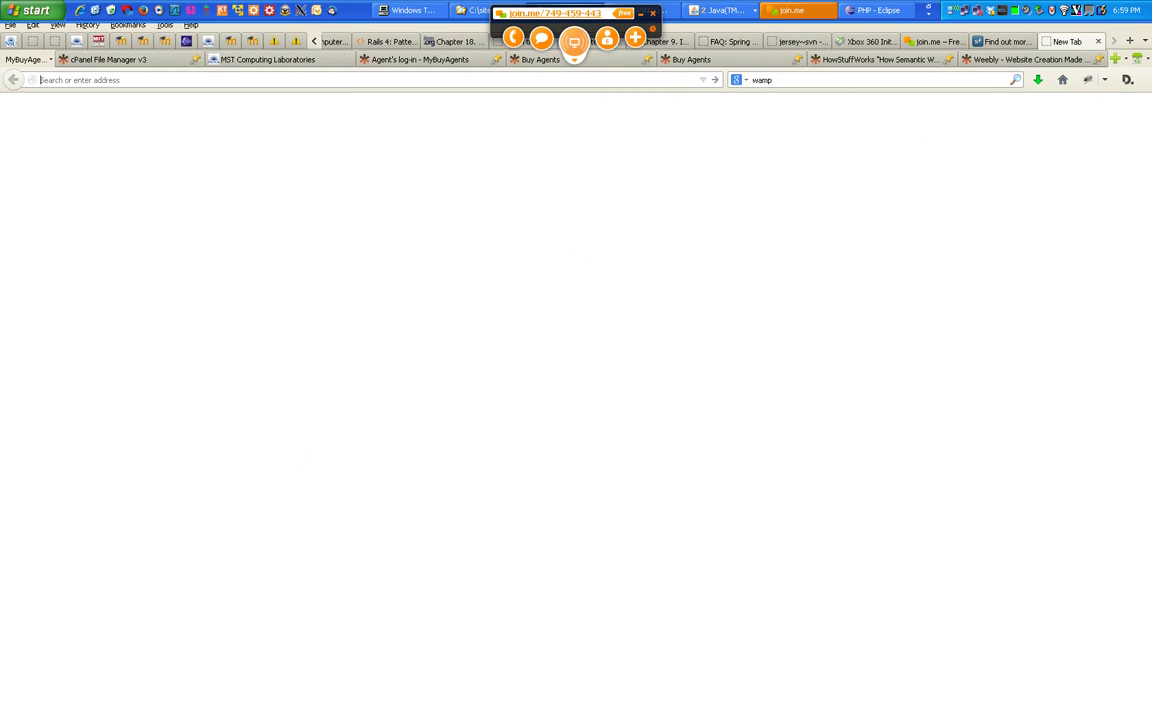
pyautogui.write('html')
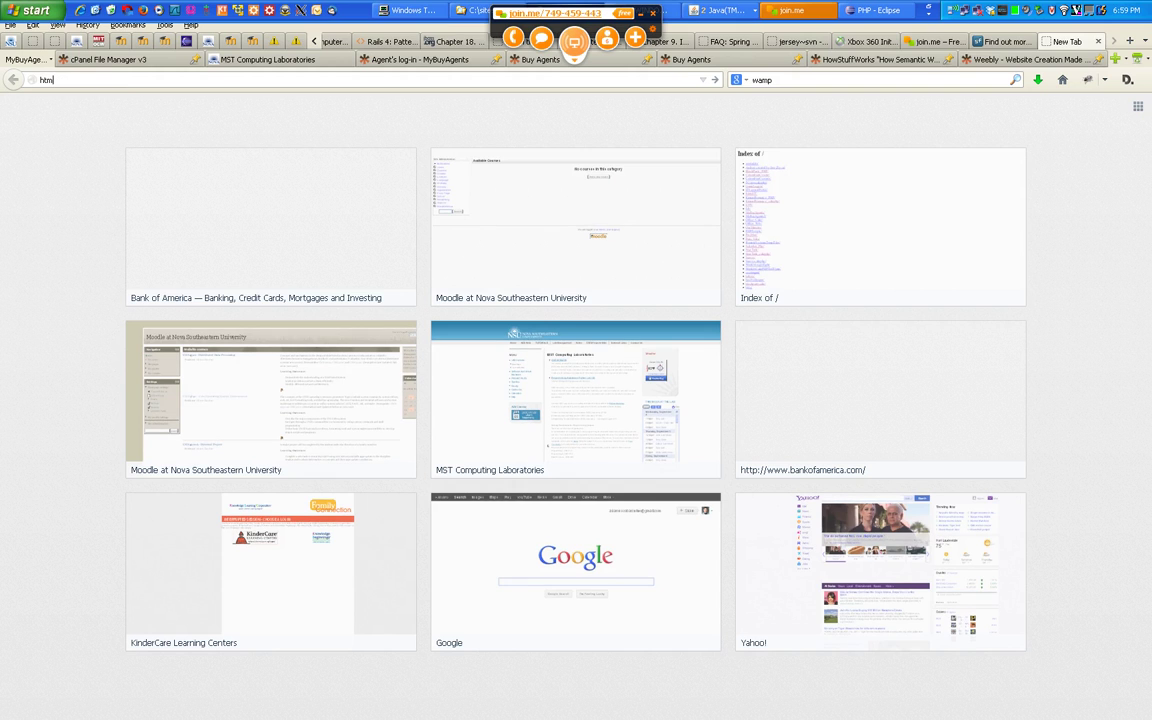
pyautogui.write(' templates')
pyautogui.press('Return')
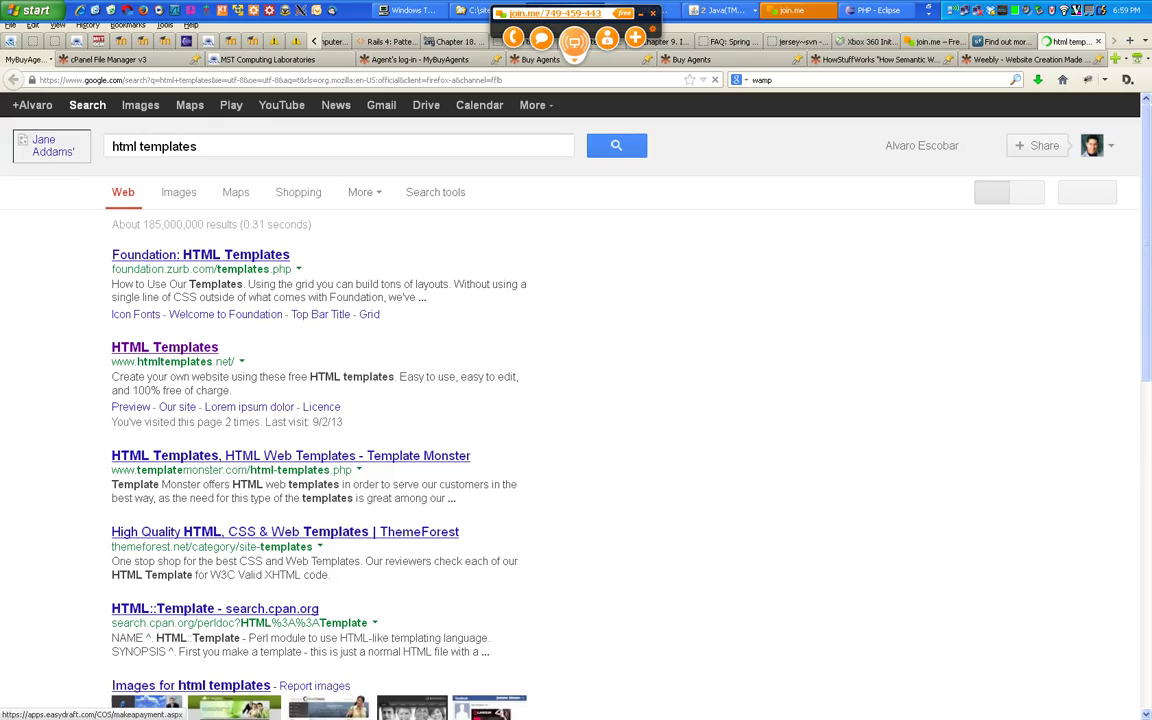
pyautogui.click(164, 347)
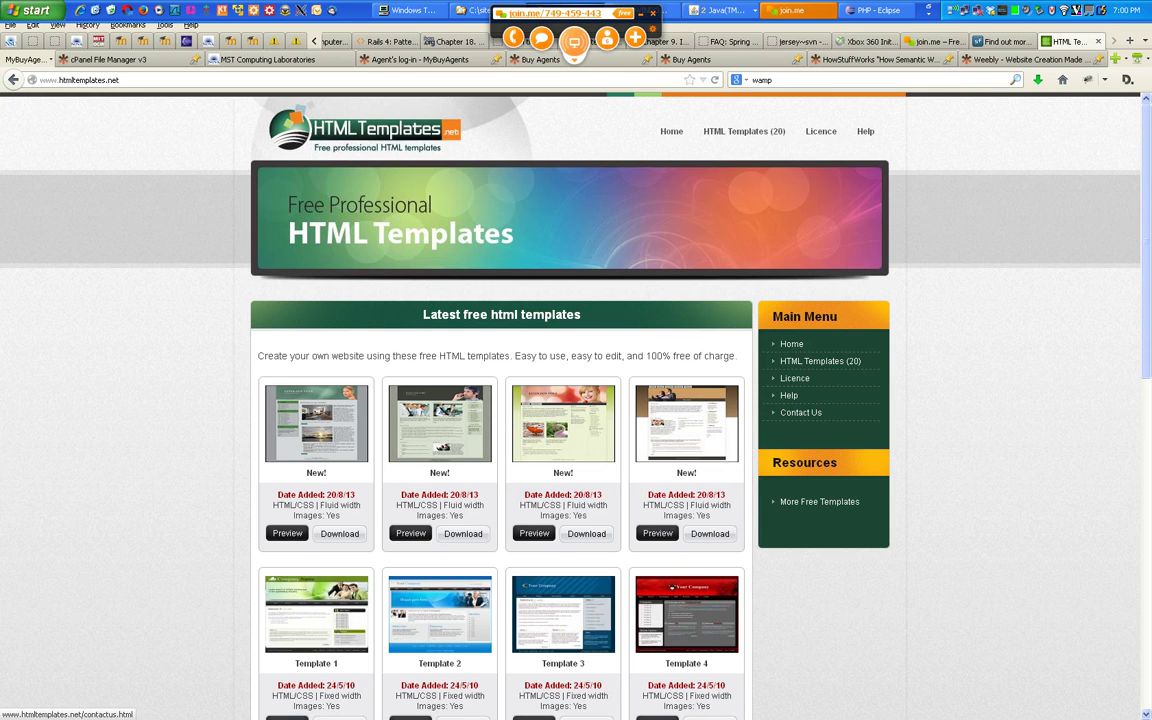
pyautogui.scroll(-1, 710, 531)
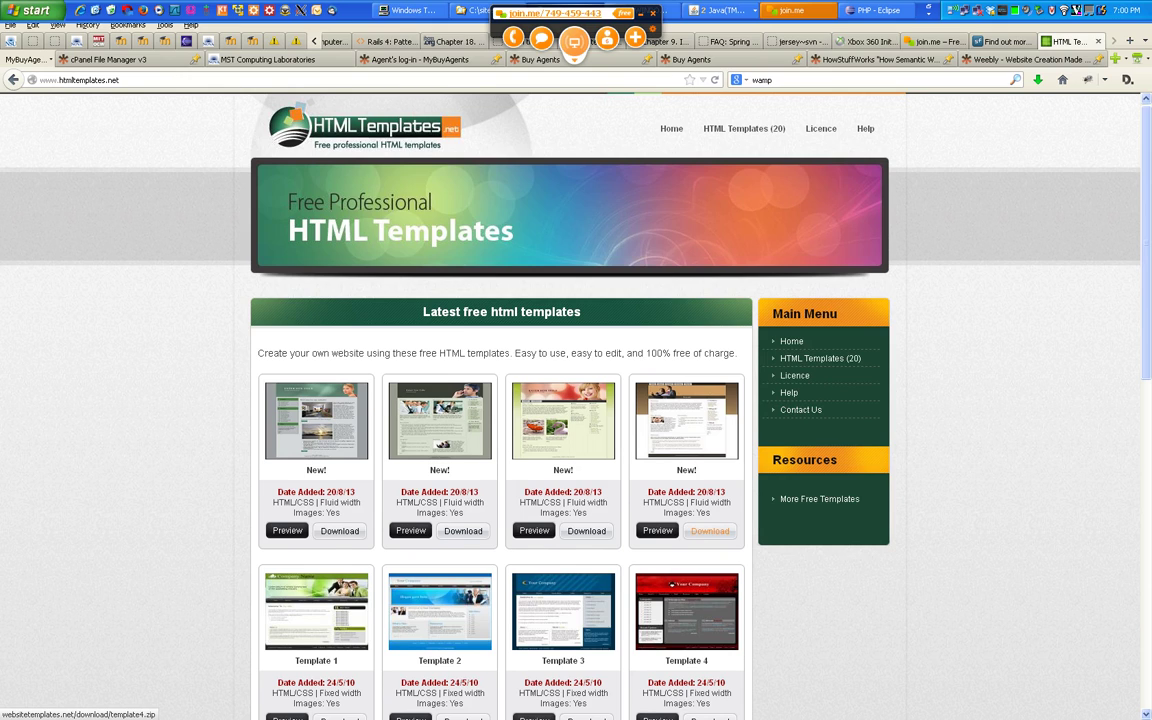
pyautogui.scroll(-3, 710, 531)
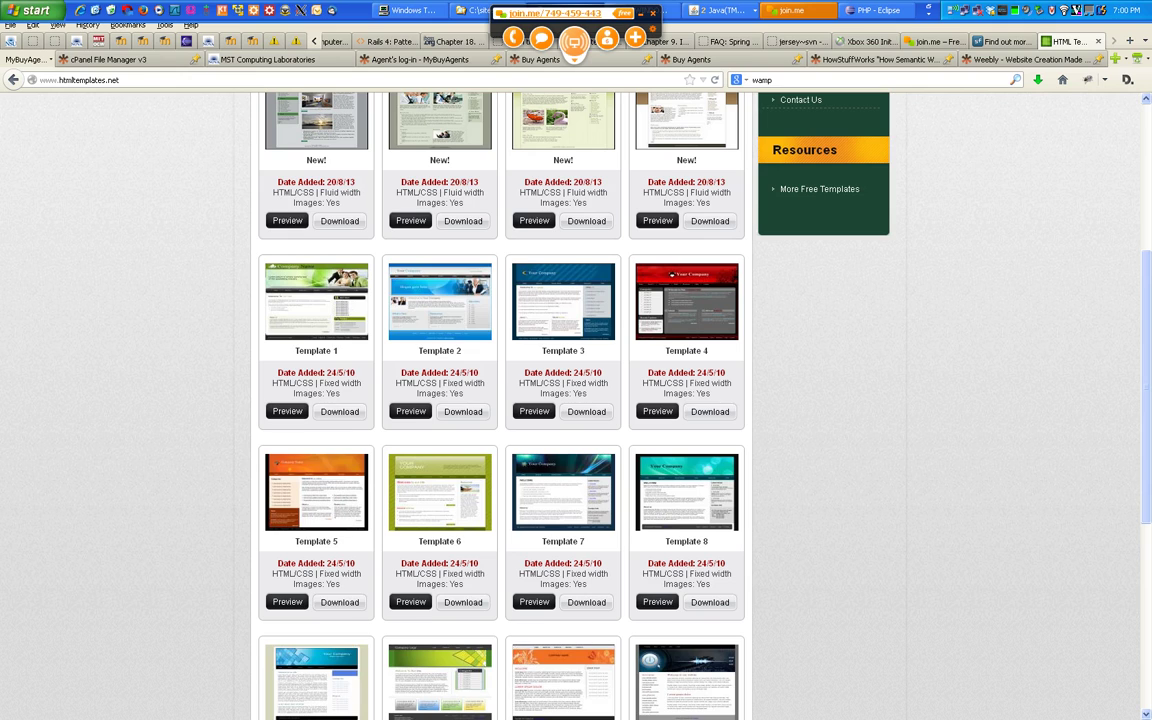
# Switch to Windows Explorer and open the timex folder inside My Documents\Nova\CSIS_4310.
pyautogui.hotkey('alt', 'Tab')
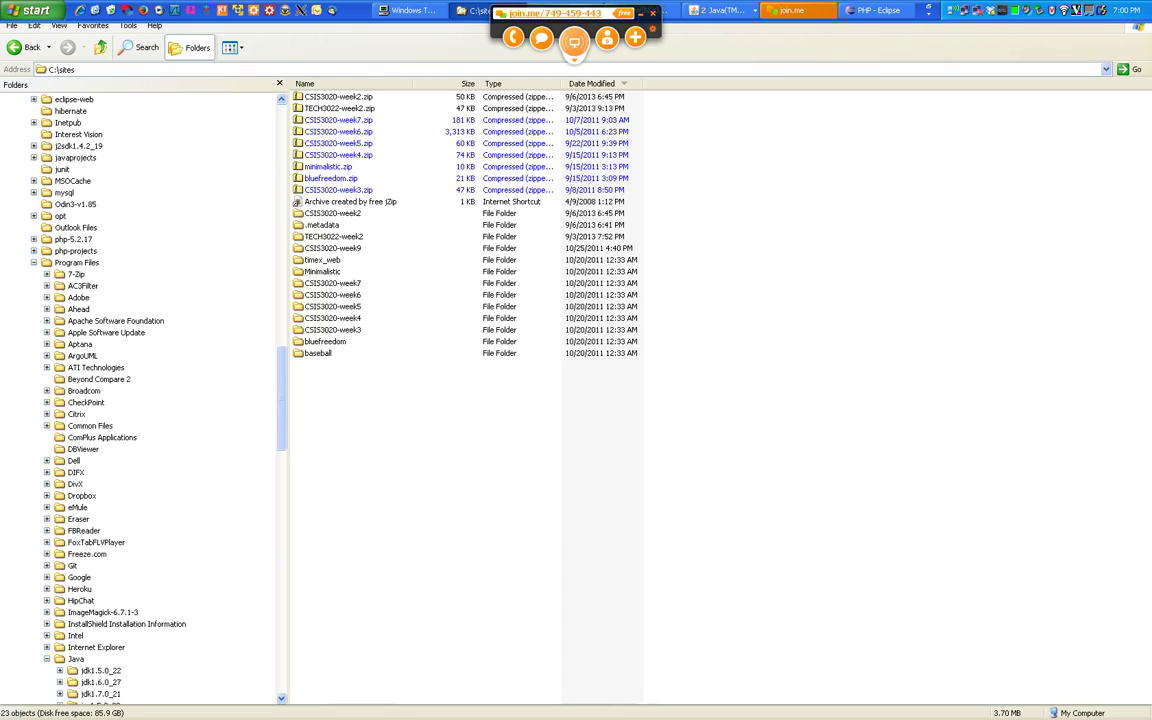
pyautogui.scroll(8, 140, 400)
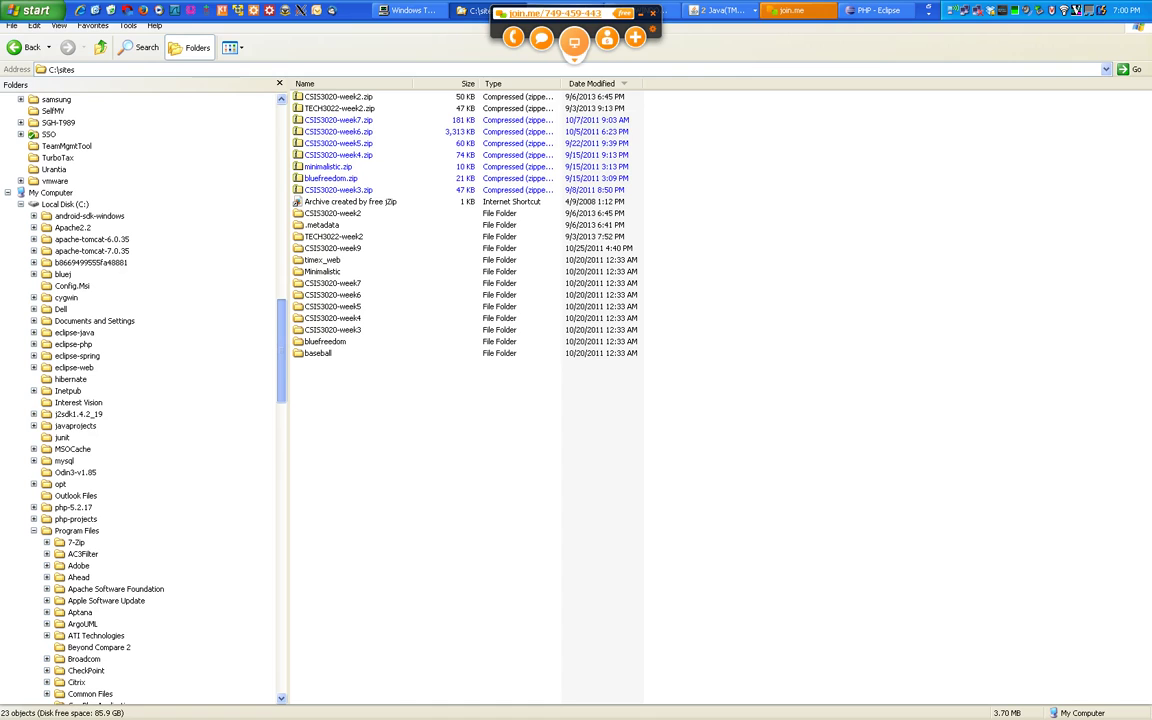
pyautogui.scroll(15, 140, 400)
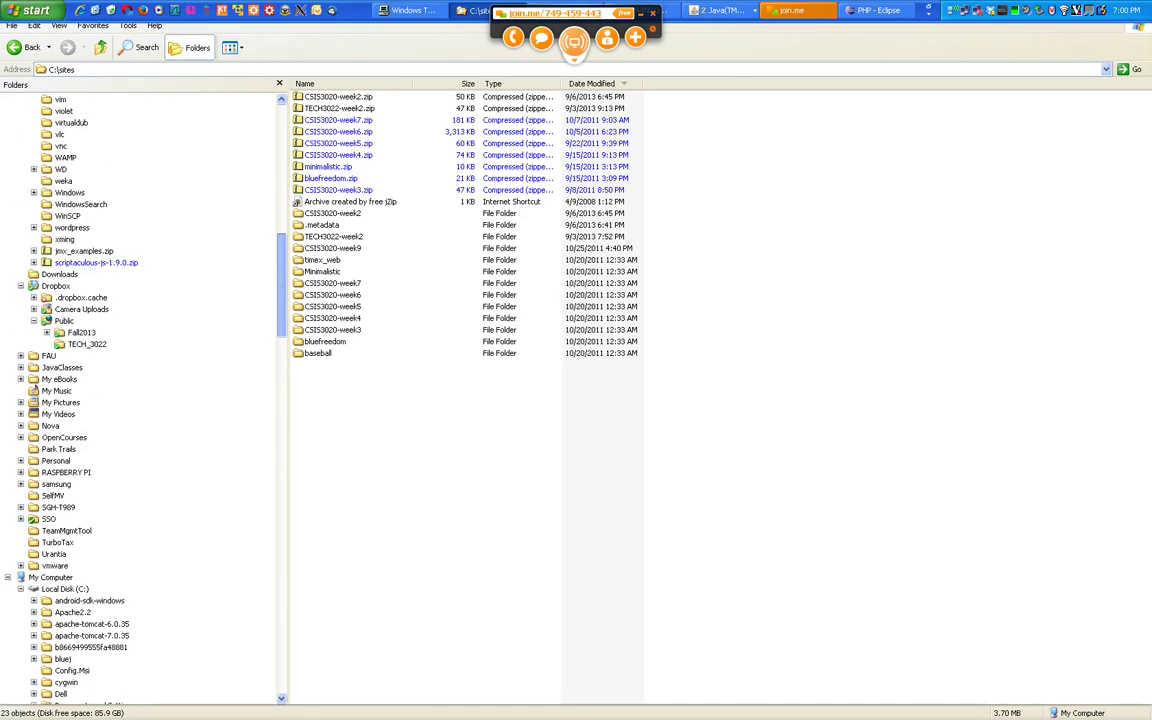
pyautogui.scroll(6, 140, 400)
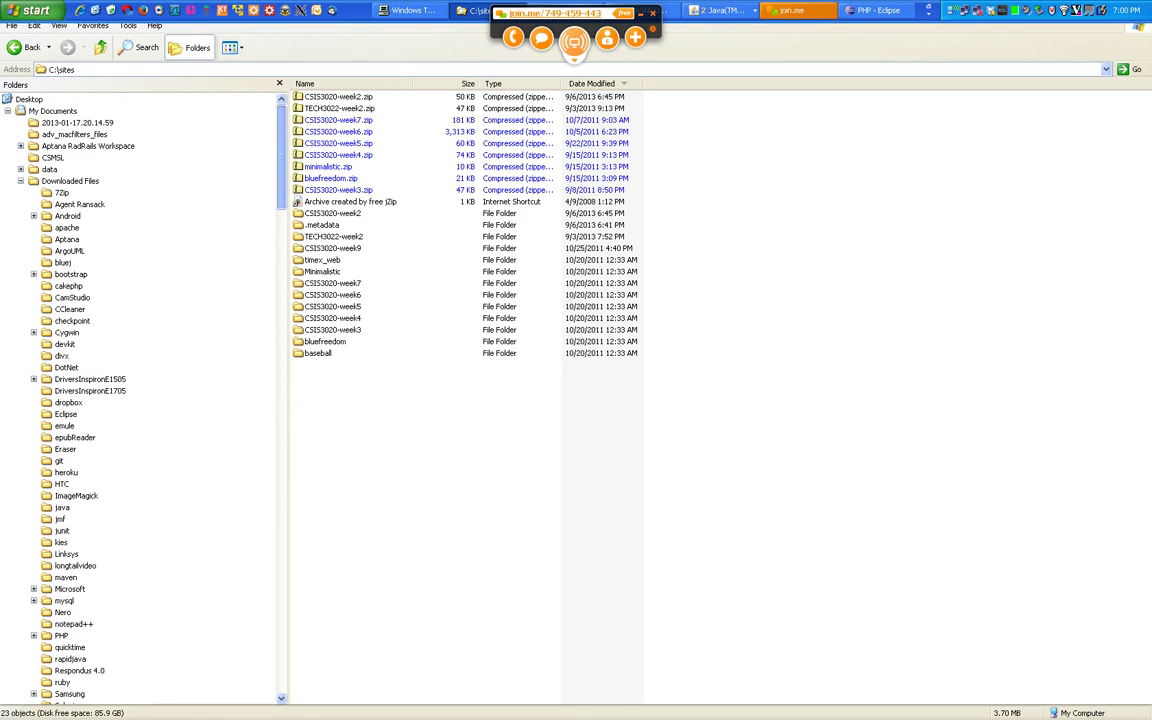
pyautogui.scroll(-10, 140, 400)
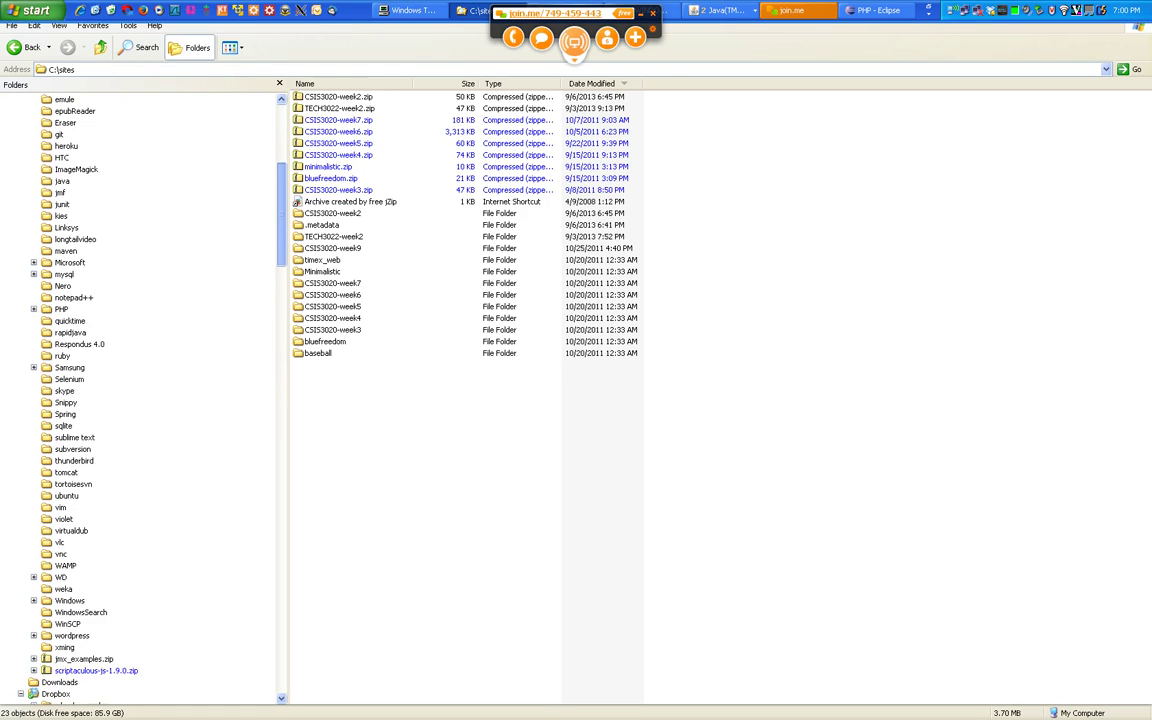
pyautogui.scroll(-12, 140, 400)
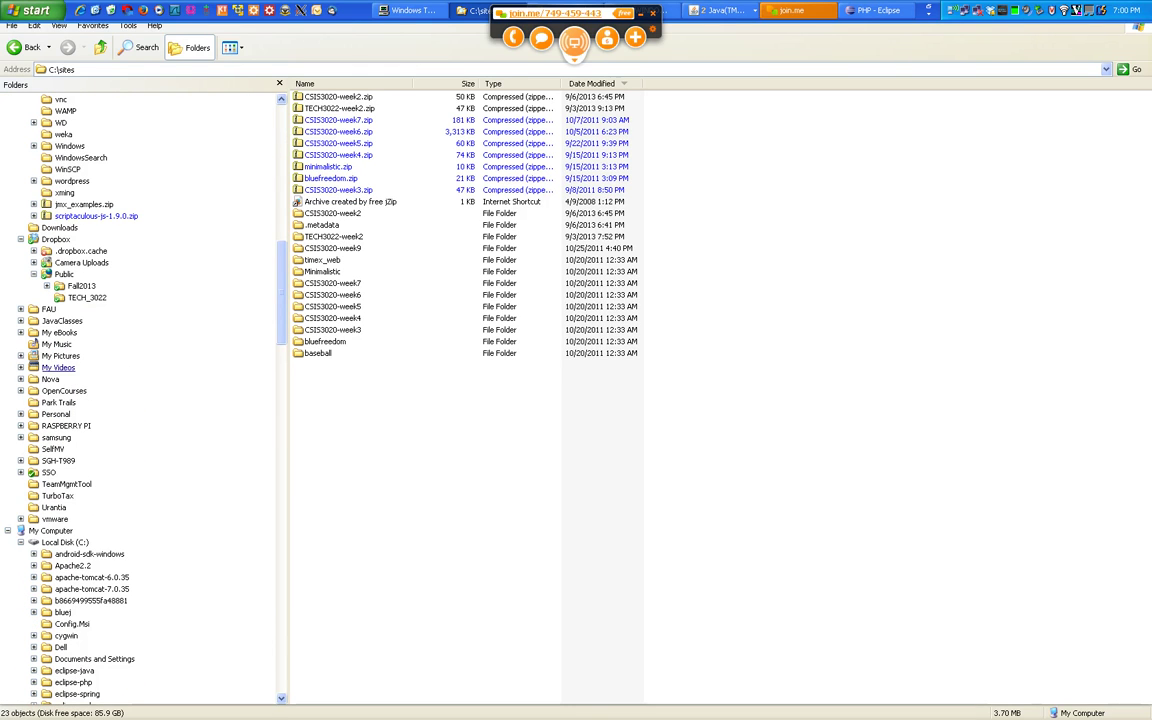
pyautogui.click(50, 379)
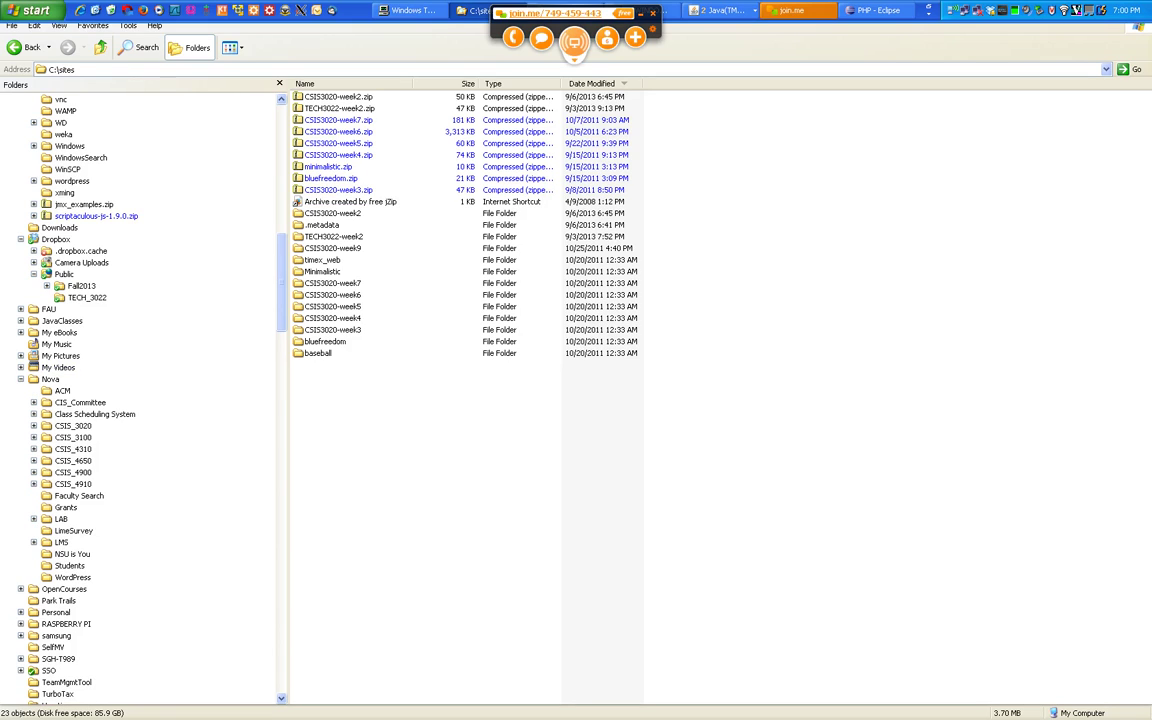
pyautogui.click(73, 449)
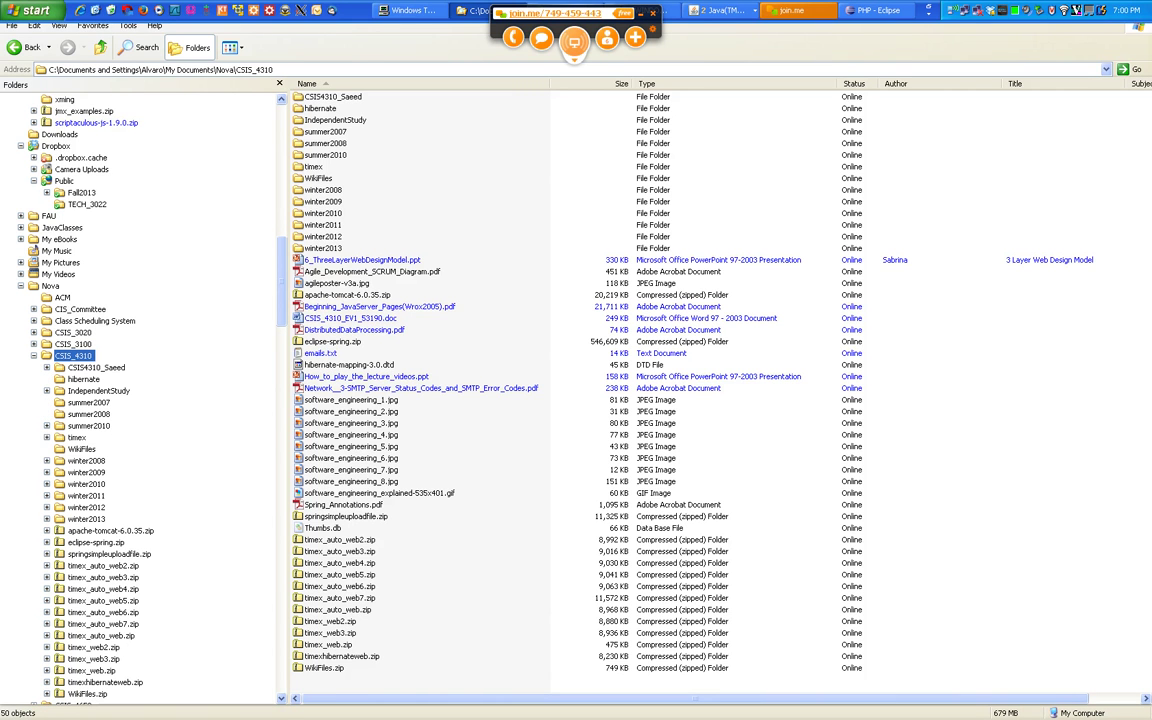
pyautogui.click(313, 166)
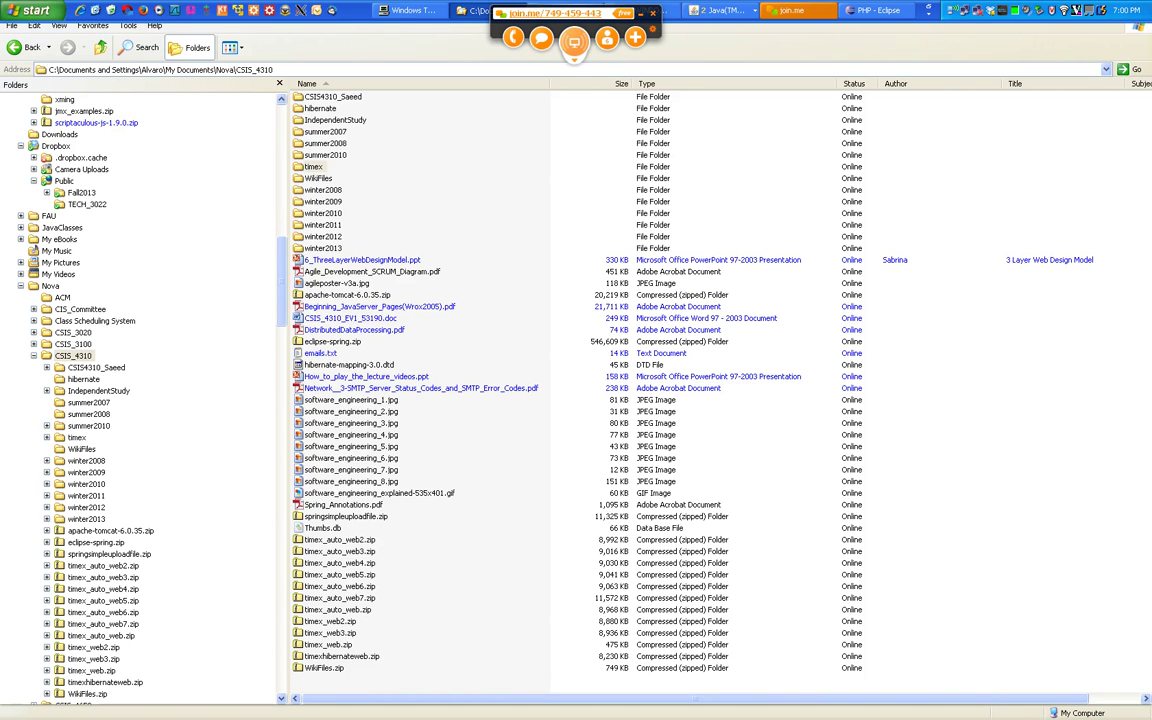
pyautogui.doubleClick(313, 166)
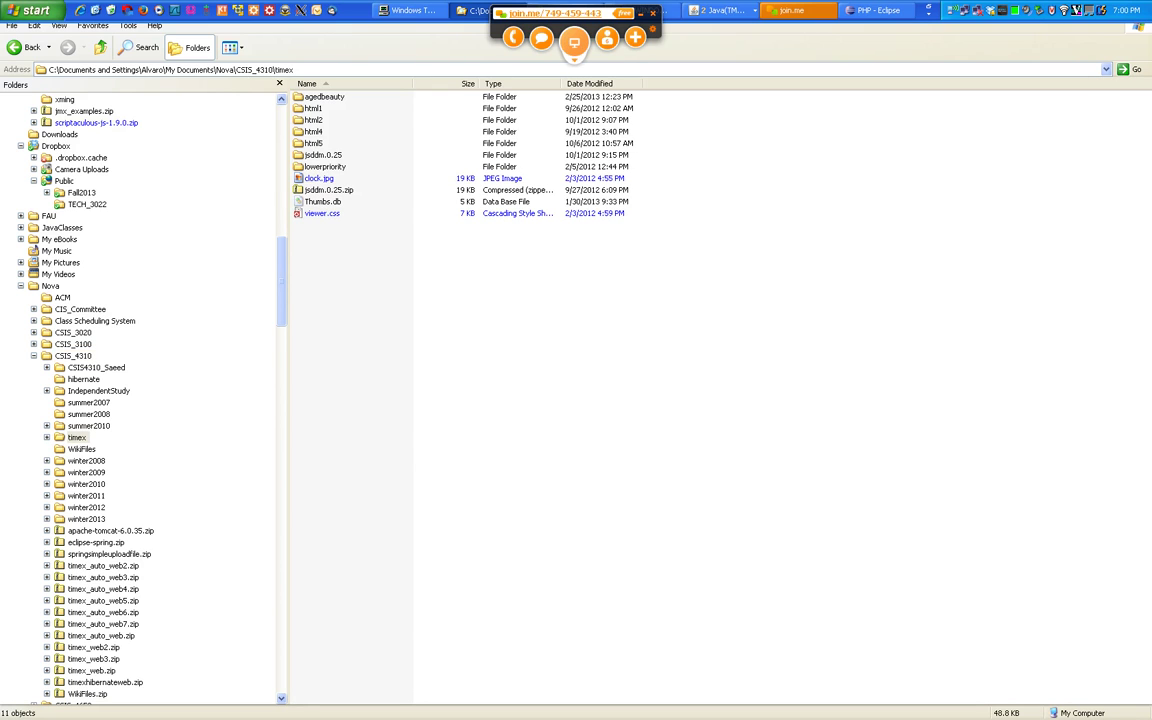
# Switch back to Firefox, search the web for "aged beauty template" and open the Aged Beauty | Free Website Templates result.
pyautogui.hotkey('alt', 'Tab')
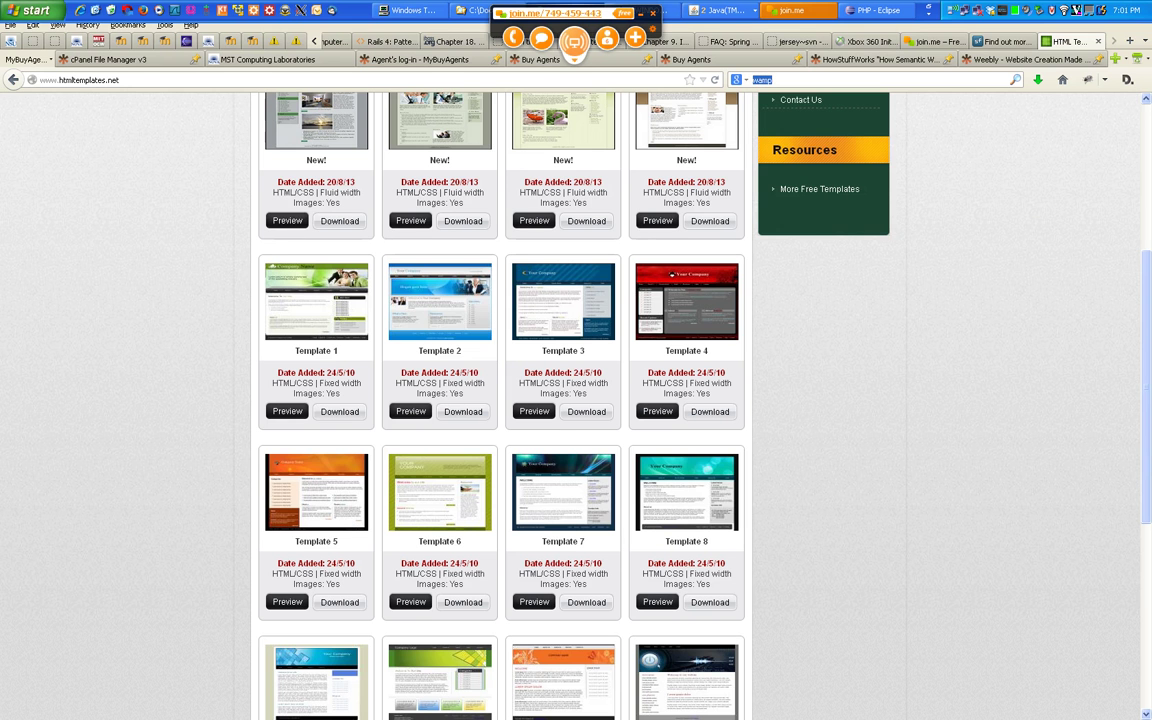
pyautogui.write('aged')
pyautogui.press('Down')
pyautogui.press('Down')
pyautogui.press('Return')
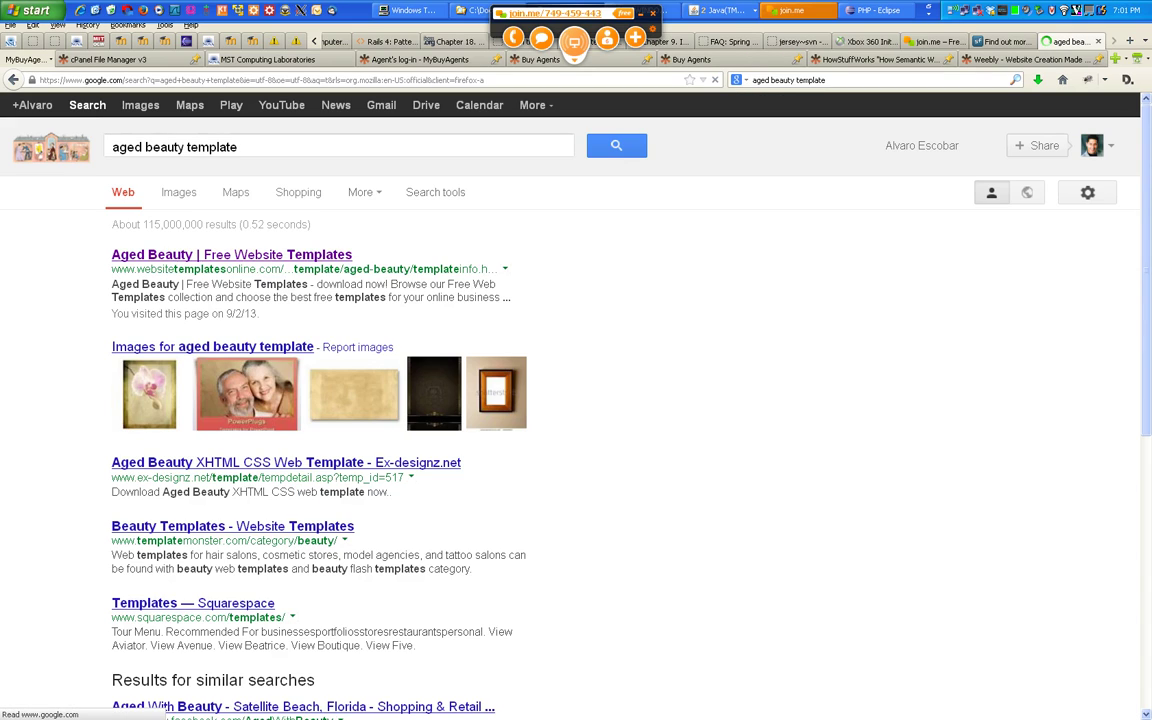
pyautogui.click(231, 254)
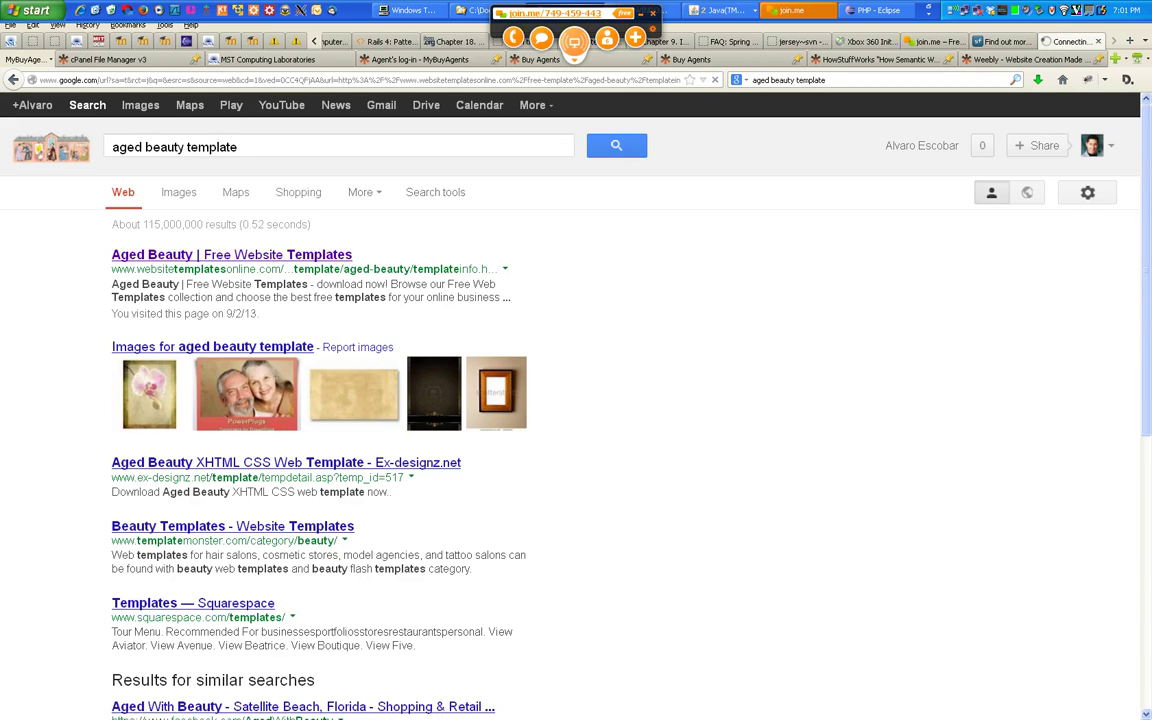